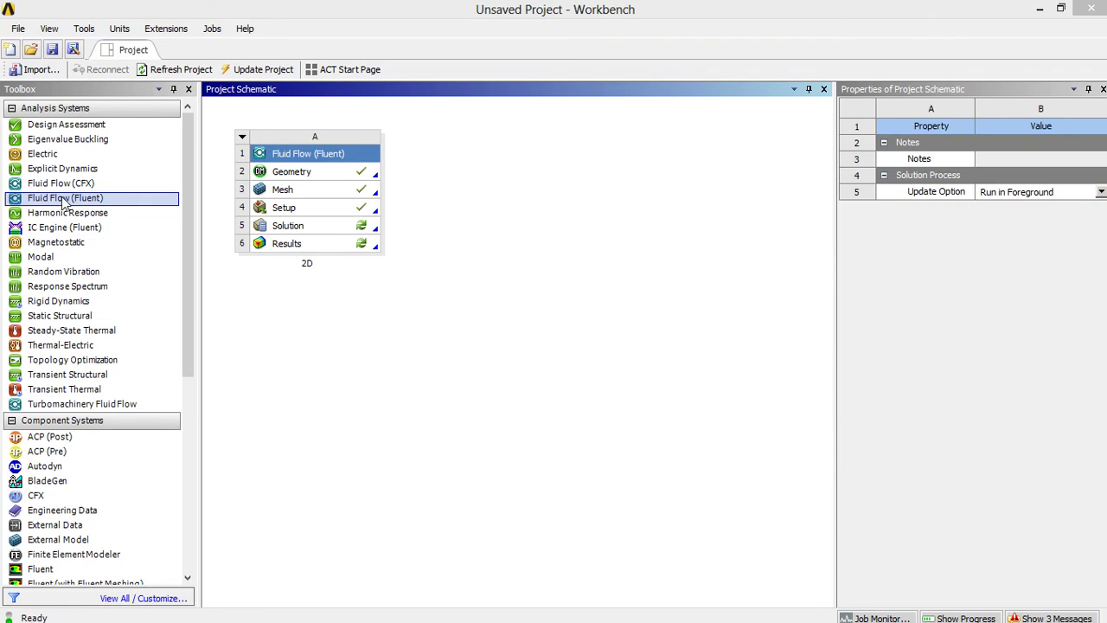
- Add a standalone Fluid Flow (Fluent) system named 3D and bring up its Geometry options
drag(63, 201, 62, 203)
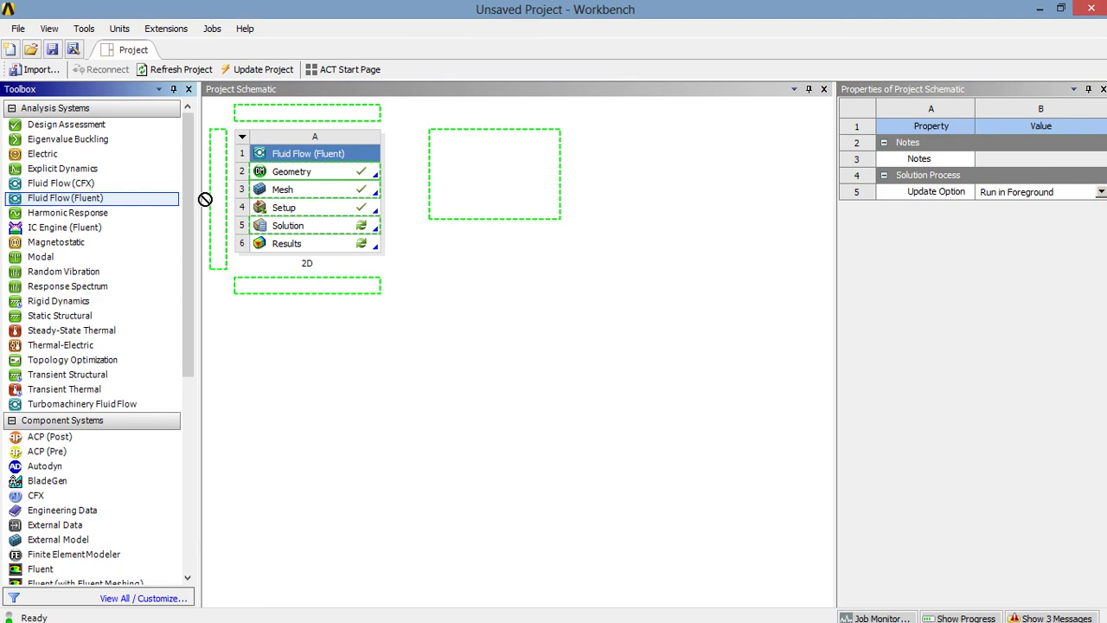
drag(64, 202, 509, 177)
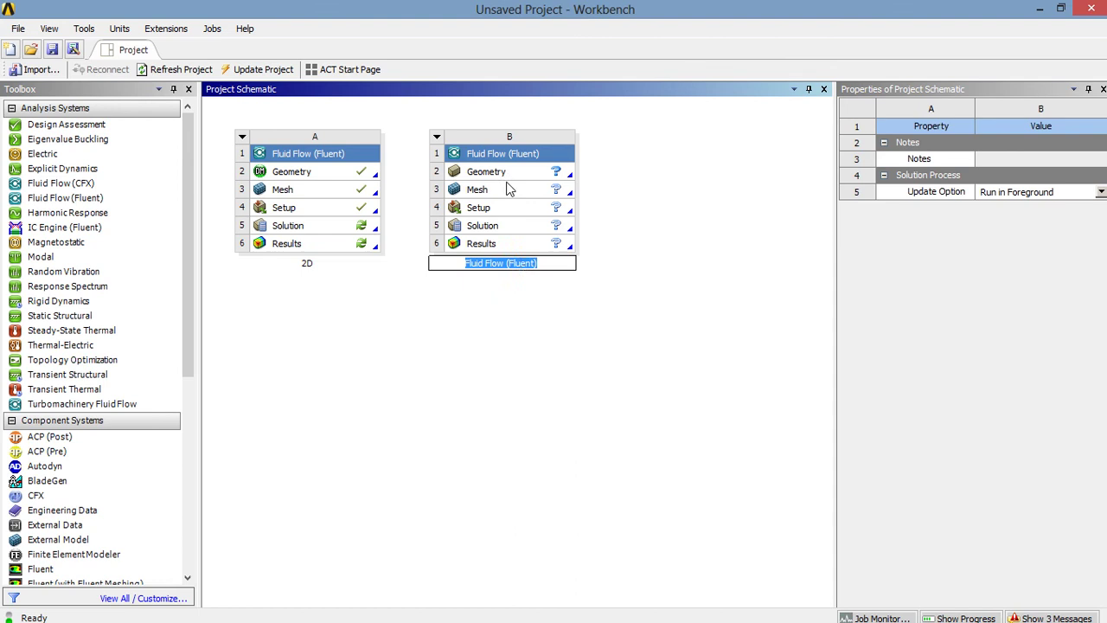
text(3D)
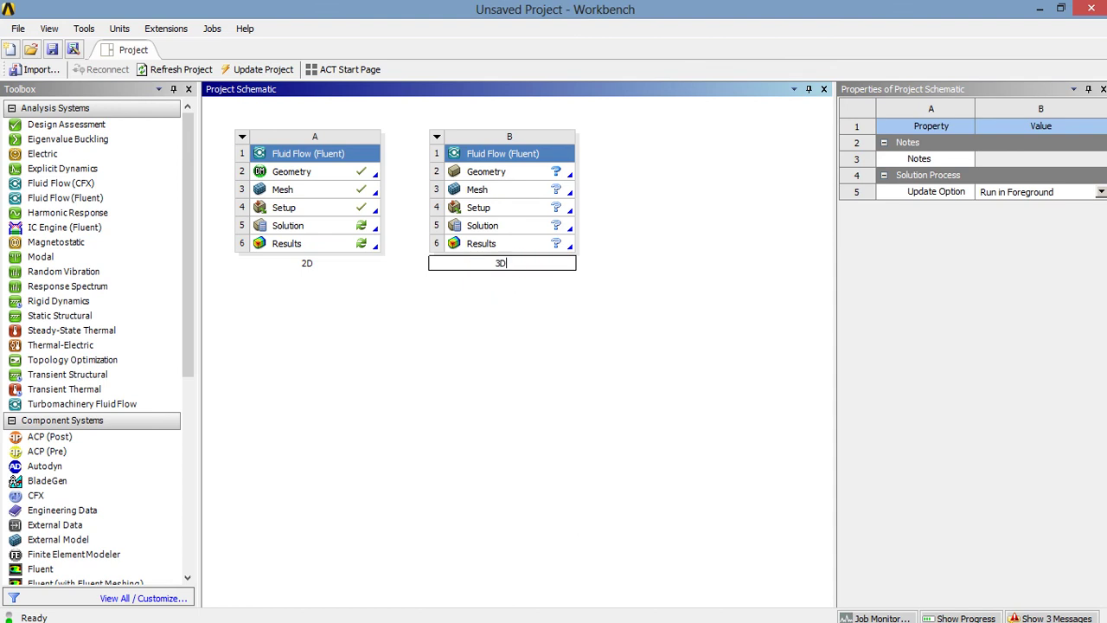
key(Return)
click(503, 173)
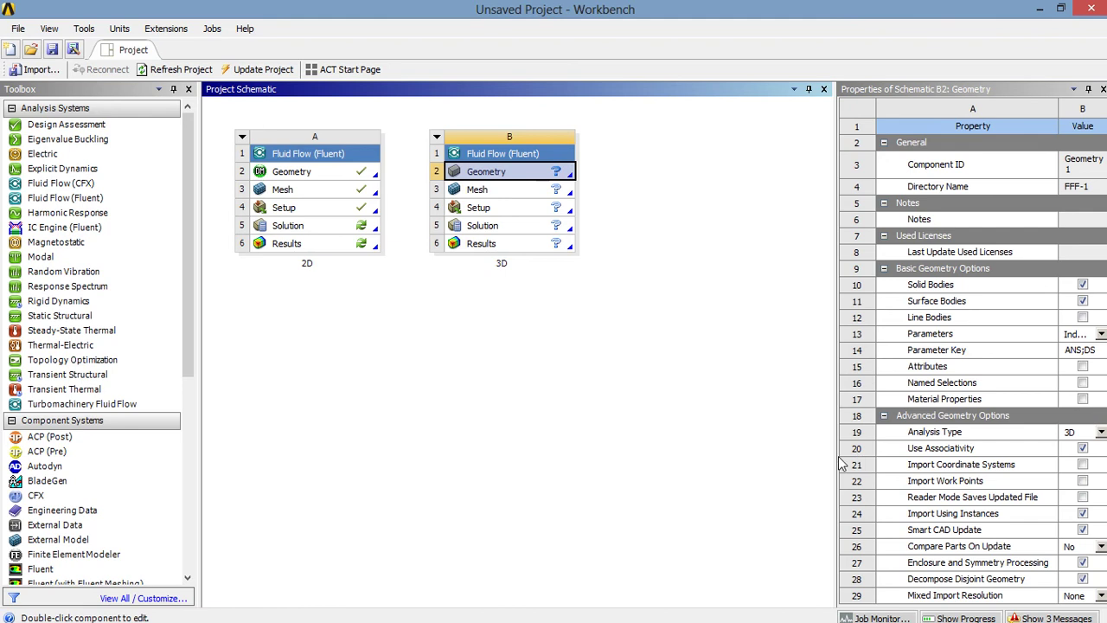
right_click(497, 177)
- Launch DesignModeler for the 3D system and look face-on at the XY plane
click(563, 194)
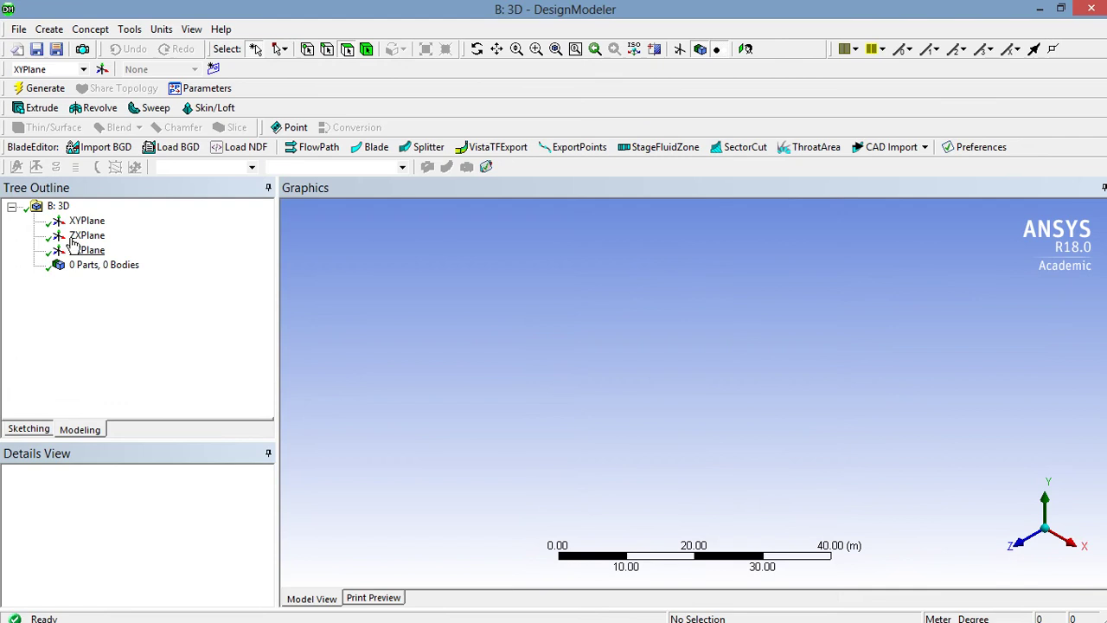
right_click(86, 222)
click(90, 231)
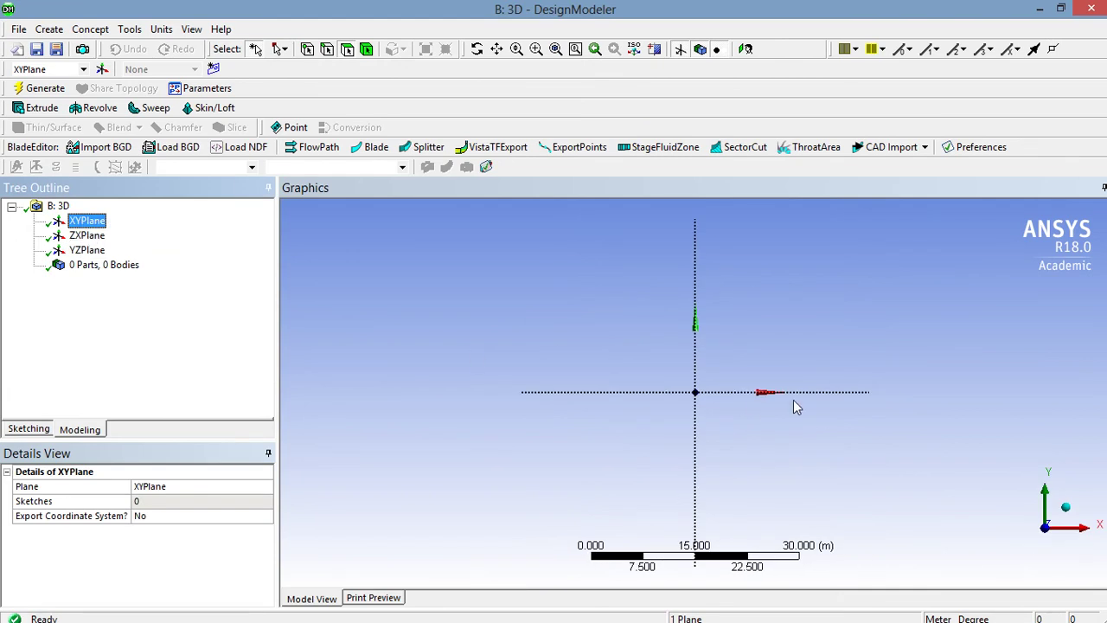
- Zoom and pan around the origin, then select XYPlane to sketch on
click(773, 437)
scroll(763, 407, down, 3)
scroll(763, 407, up, 3)
scroll(751, 381, up, 3)
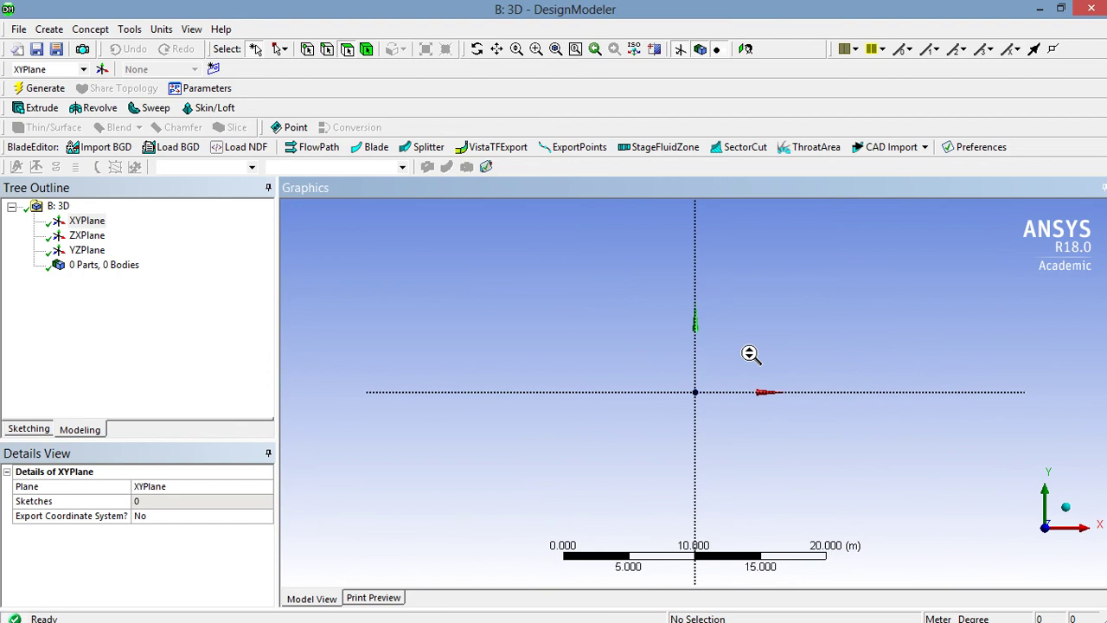
scroll(754, 353, up, 5)
scroll(750, 355, up, 3)
scroll(750, 355, up, 2)
scroll(753, 359, up, 3)
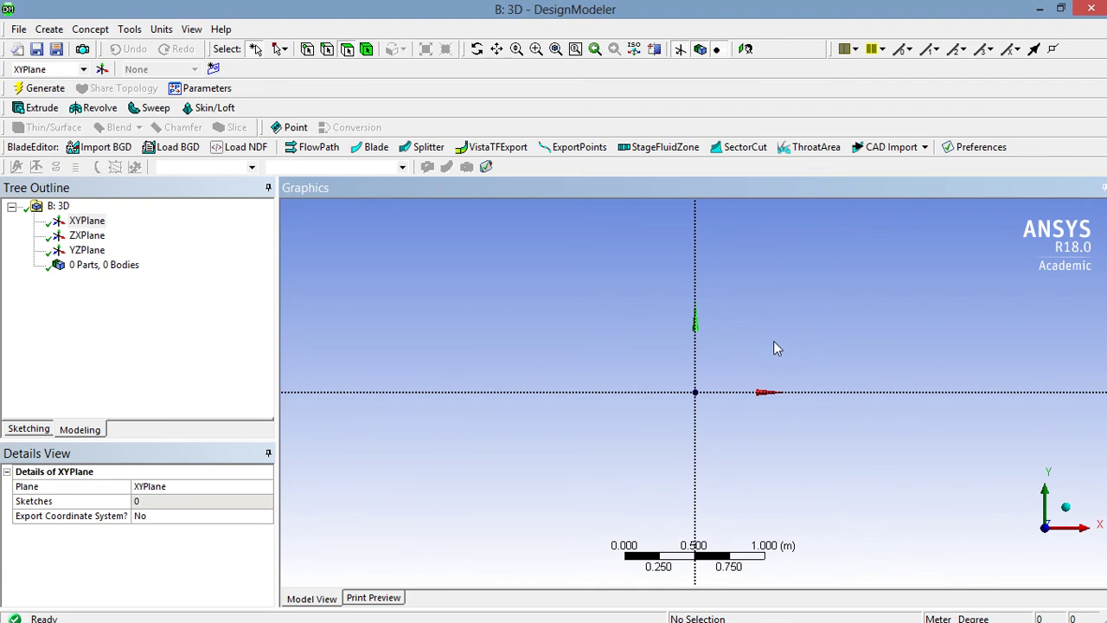
mouse_move(797, 334)
ctrl+middle_down()
mouse_move(734, 442)
mouse_move(722, 420)
ctrl+middle_up()
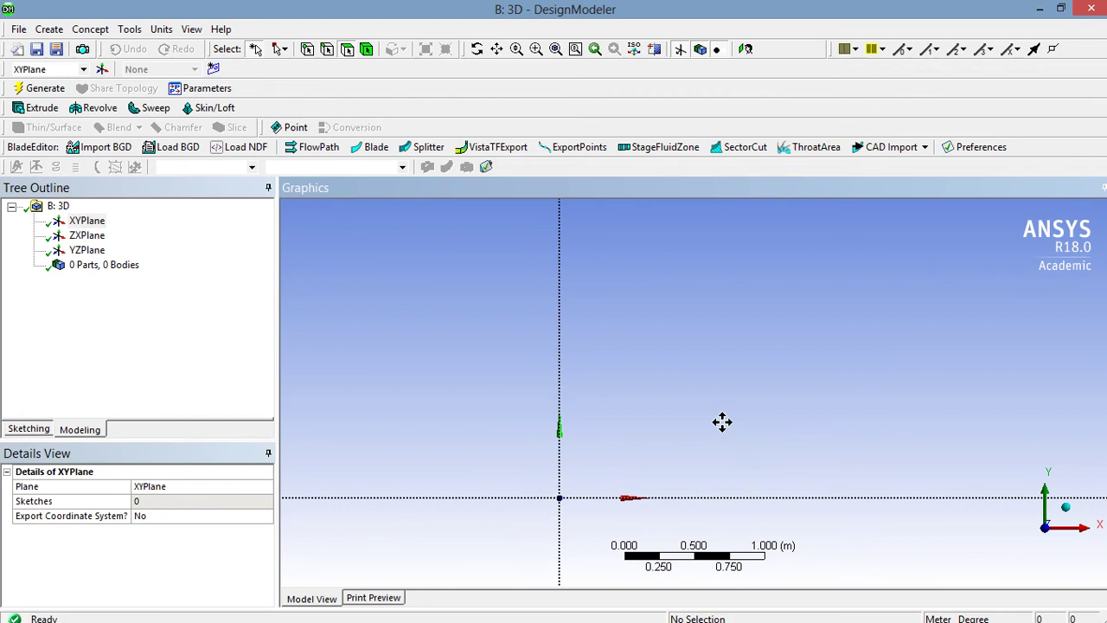
click(87, 222)
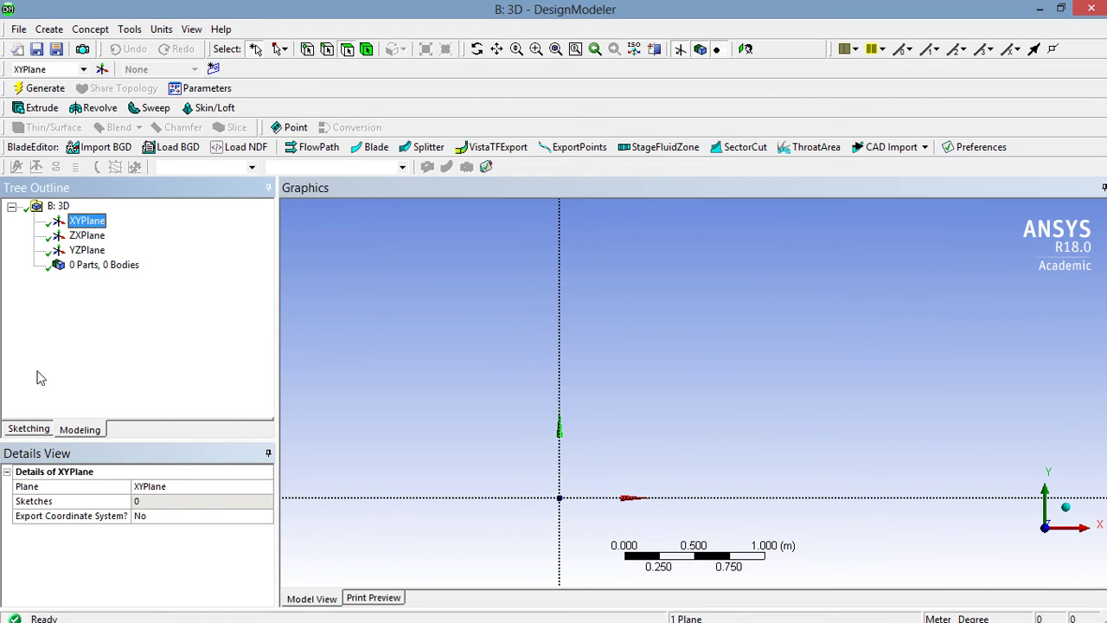
- Draw a rectangle in Sketch1 starting at the origin and extending along the X axis
click(33, 436)
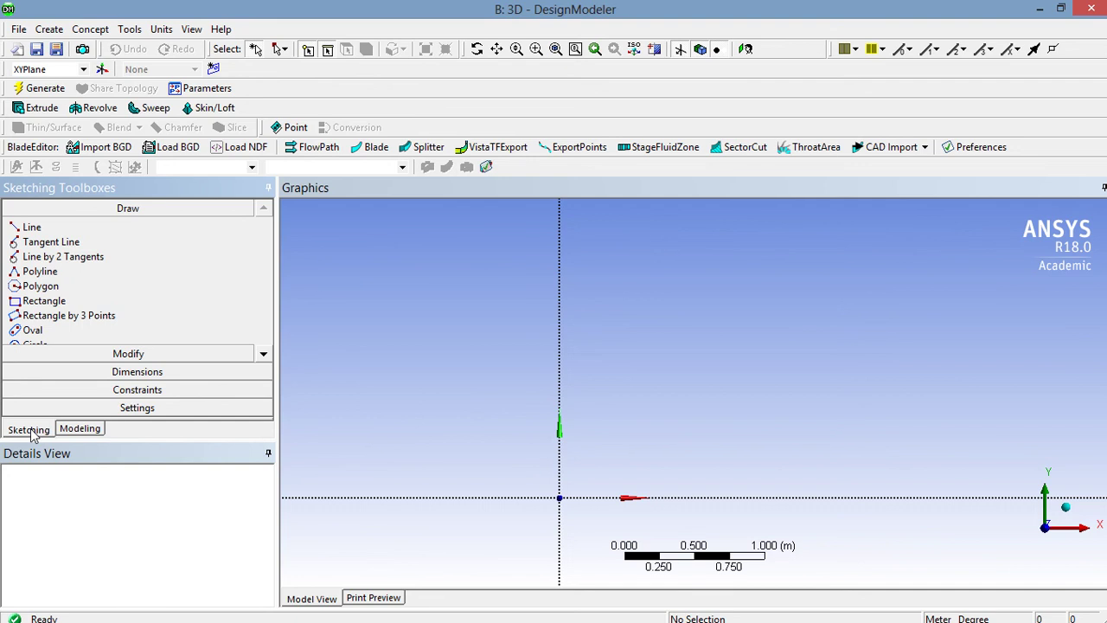
click(35, 301)
click(560, 496)
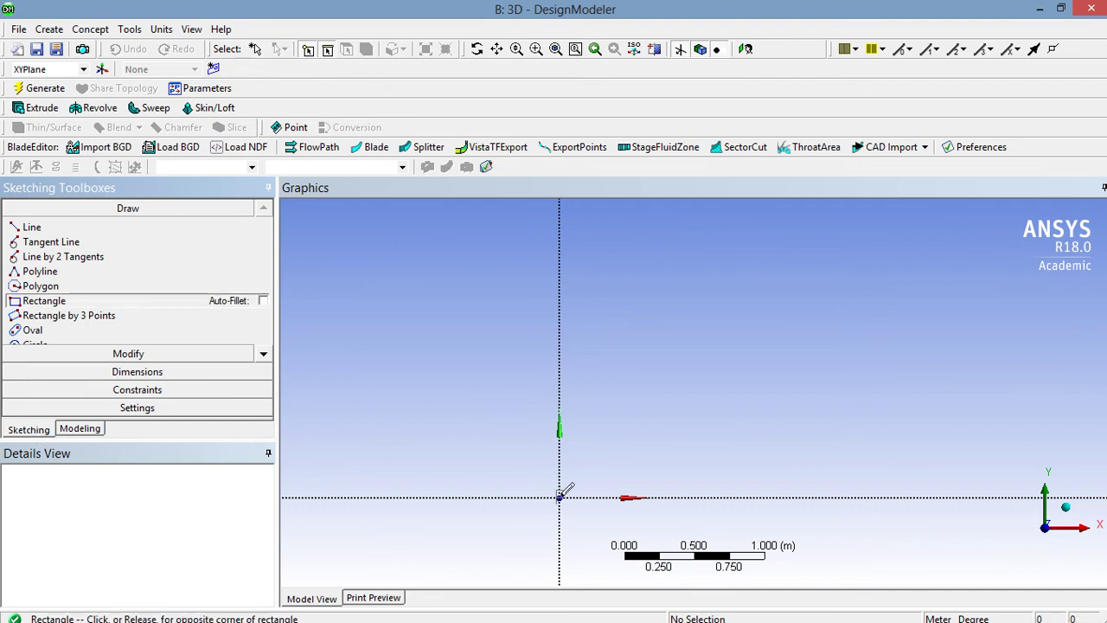
click(993, 470)
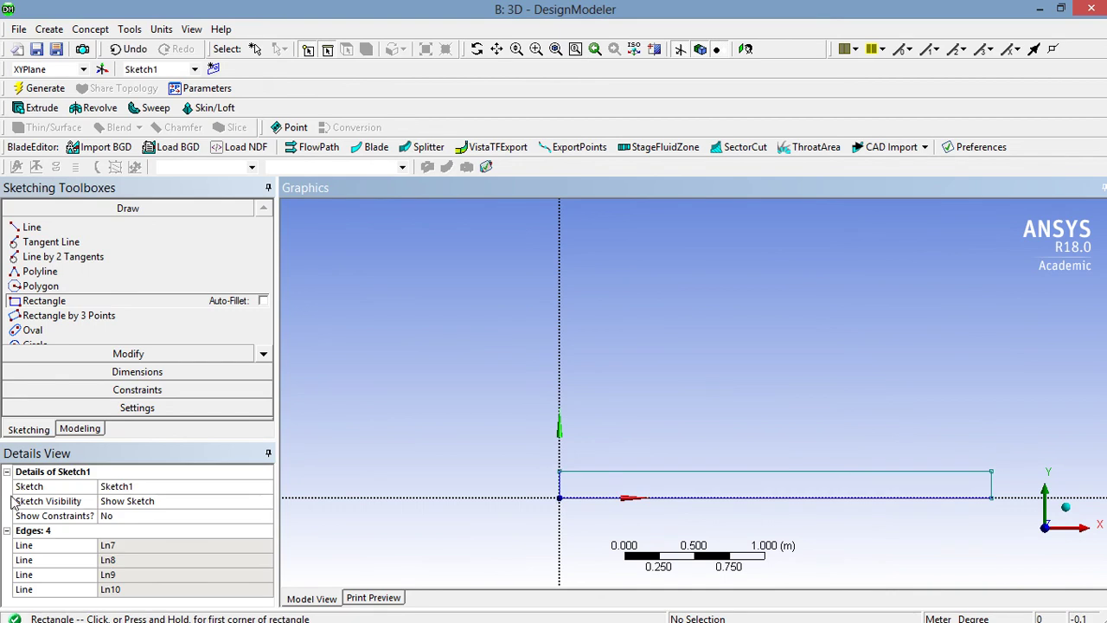
- Add General dimensions to the rectangle's left edge and top edge
click(119, 372)
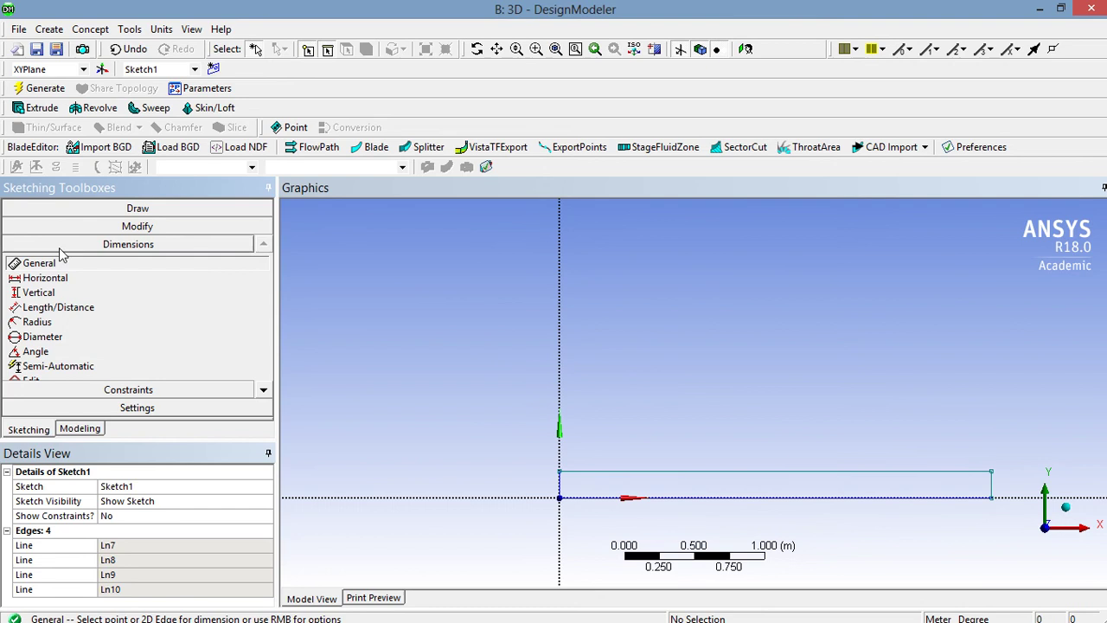
click(560, 483)
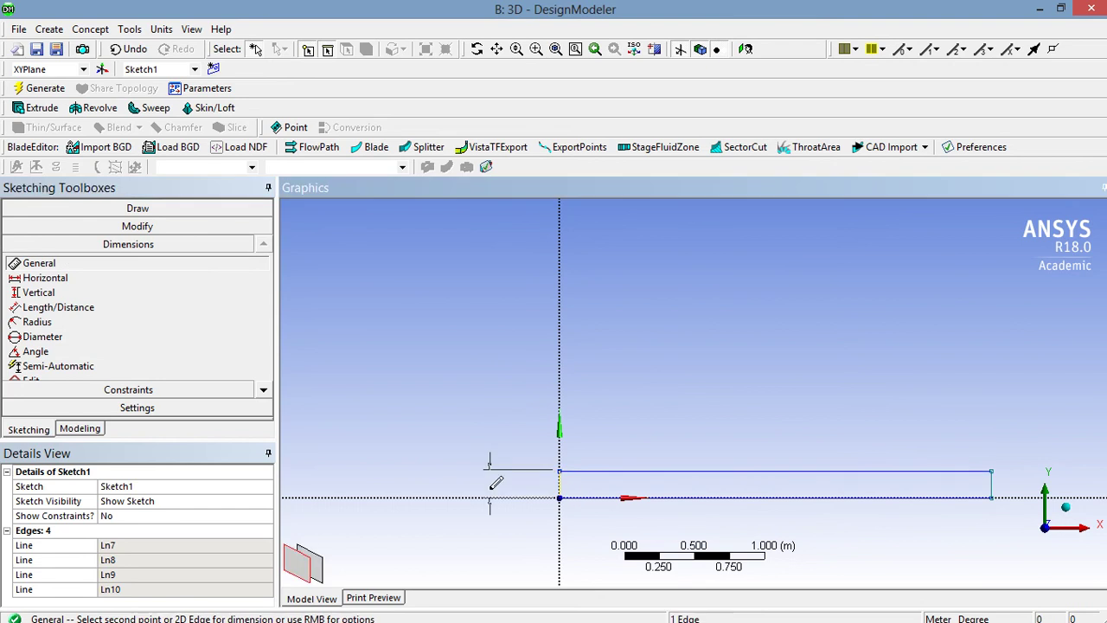
click(512, 490)
click(630, 473)
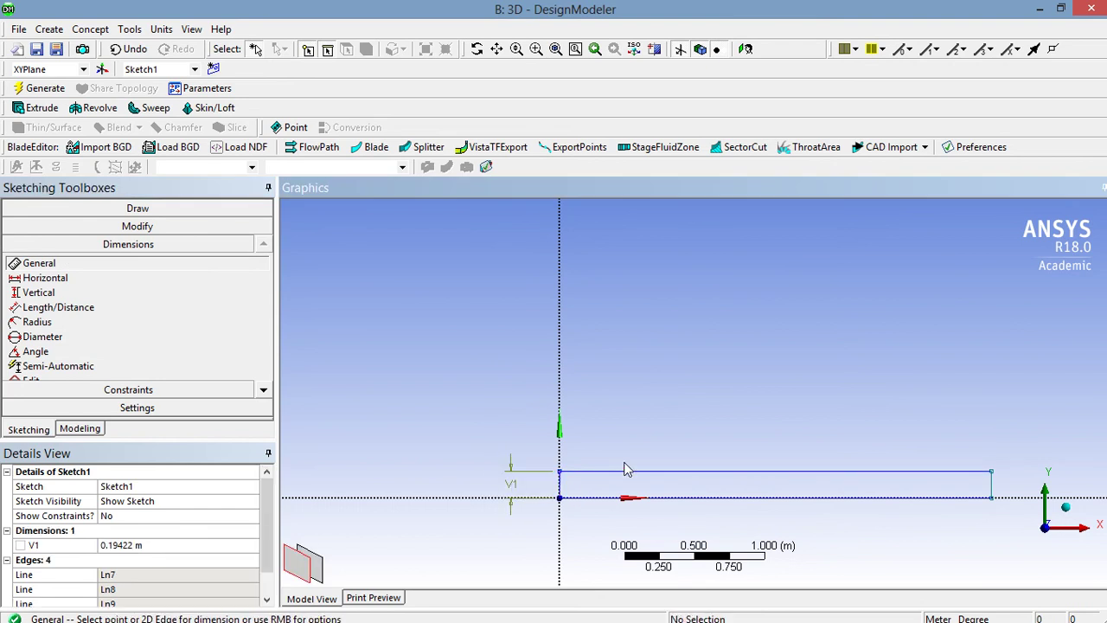
click(638, 448)
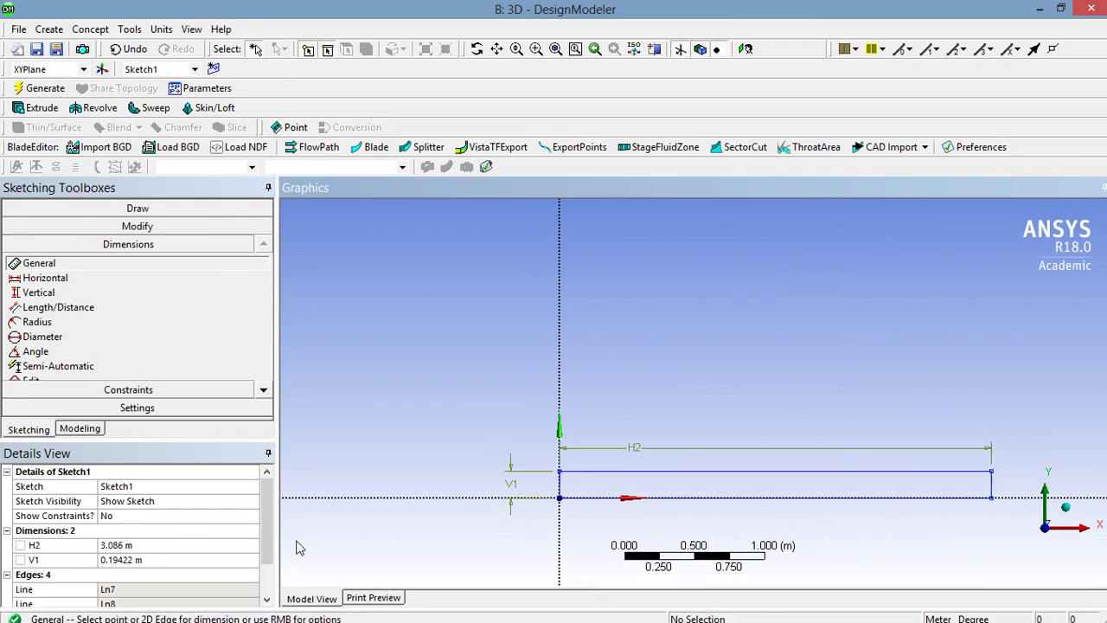
- Set dimension H2 to 3 m and V1 to 0.1 m
click(166, 545)
text(3)
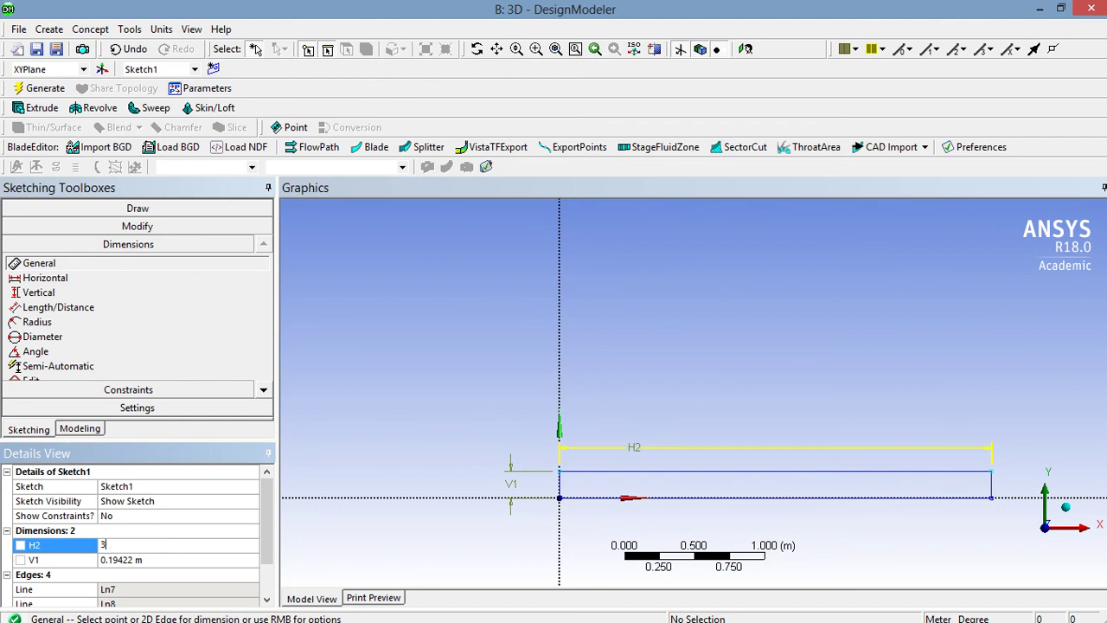
key(Return)
click(165, 560)
text(0.1)
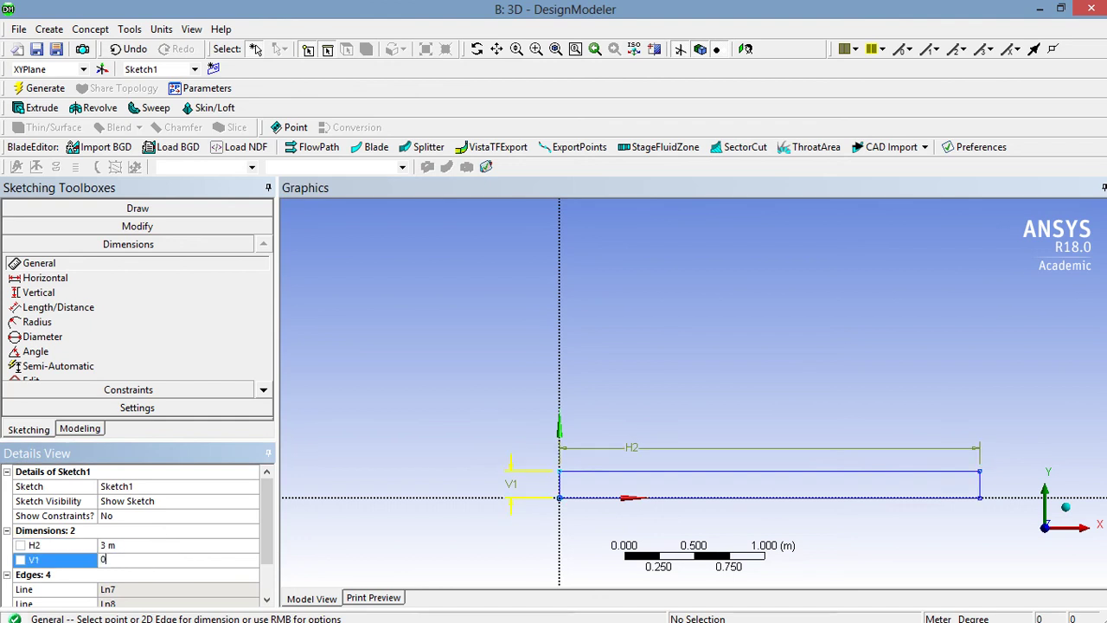
key(Return)
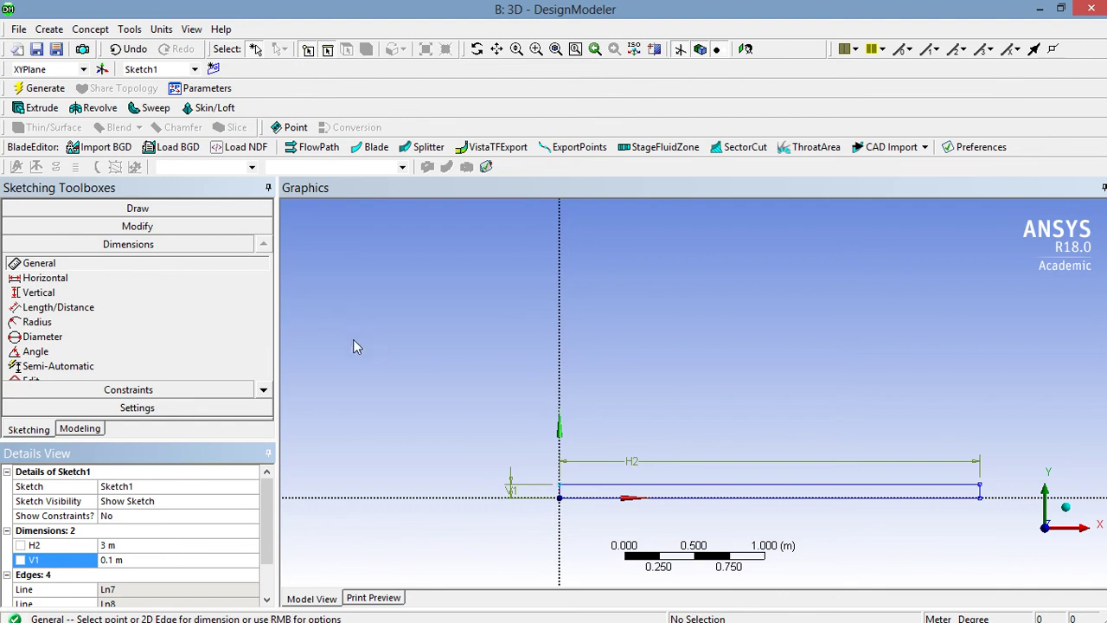
- Set up a revolve of Sketch1 about the edge lying on the X axis
click(99, 109)
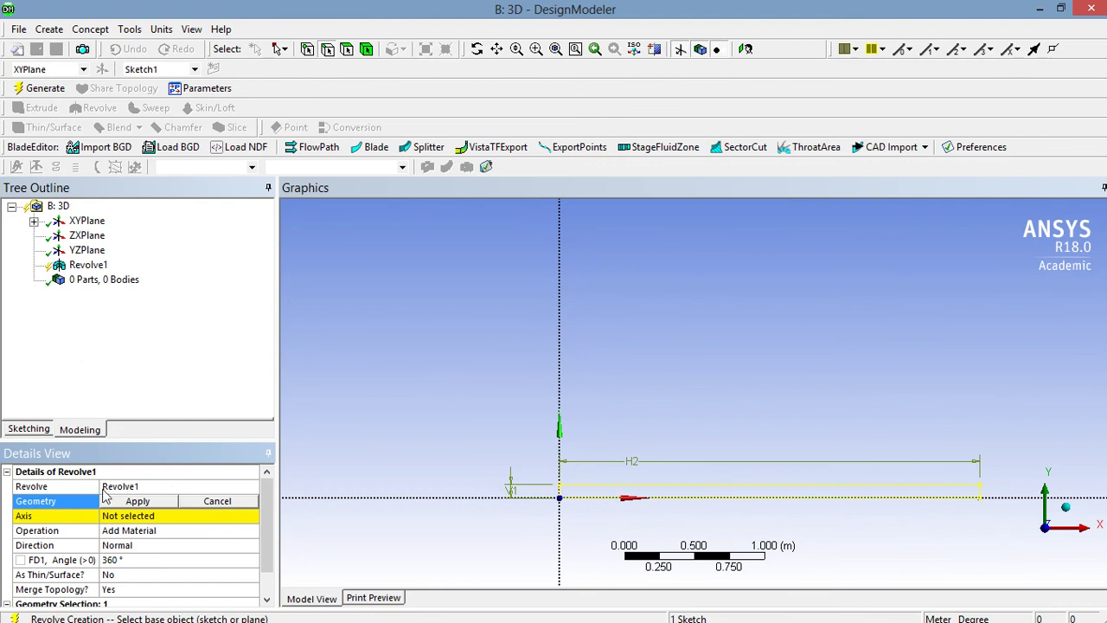
click(132, 501)
click(91, 517)
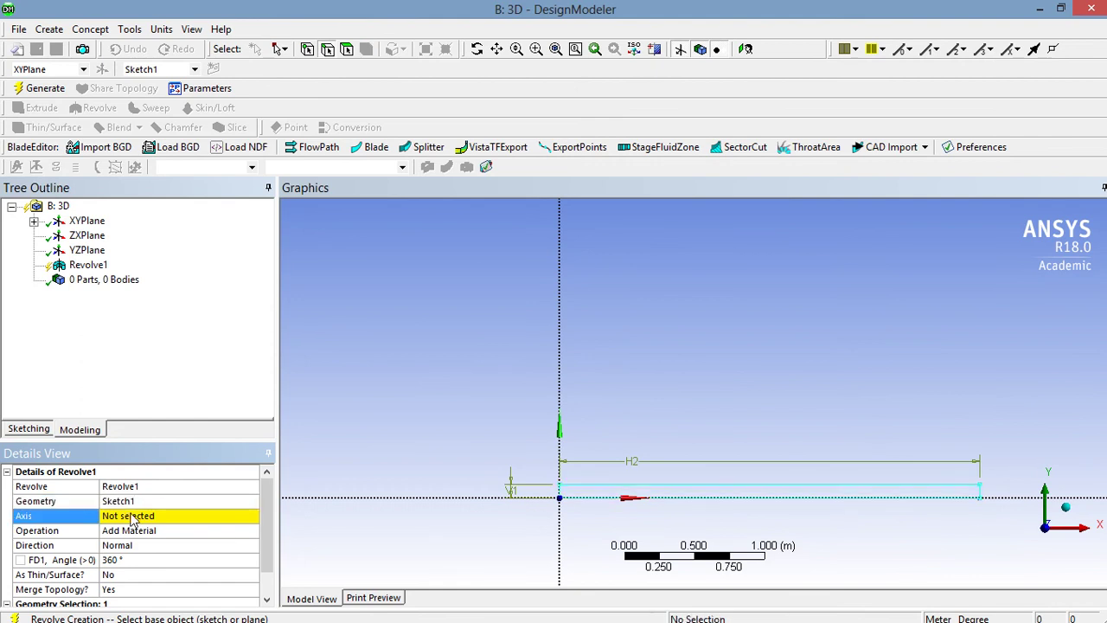
click(132, 518)
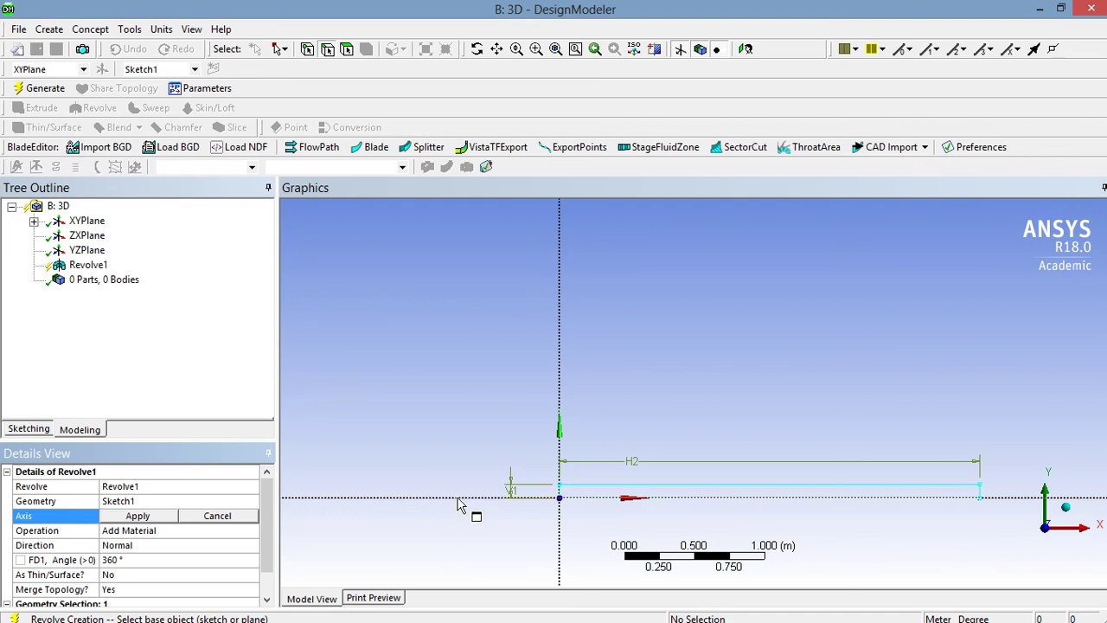
click(459, 500)
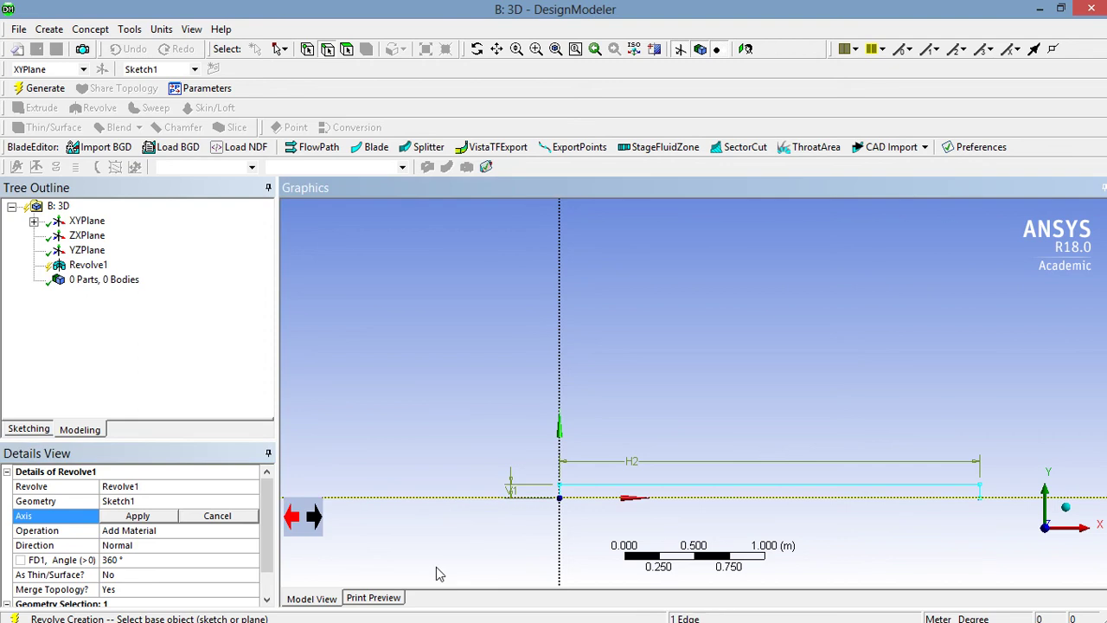
click(163, 518)
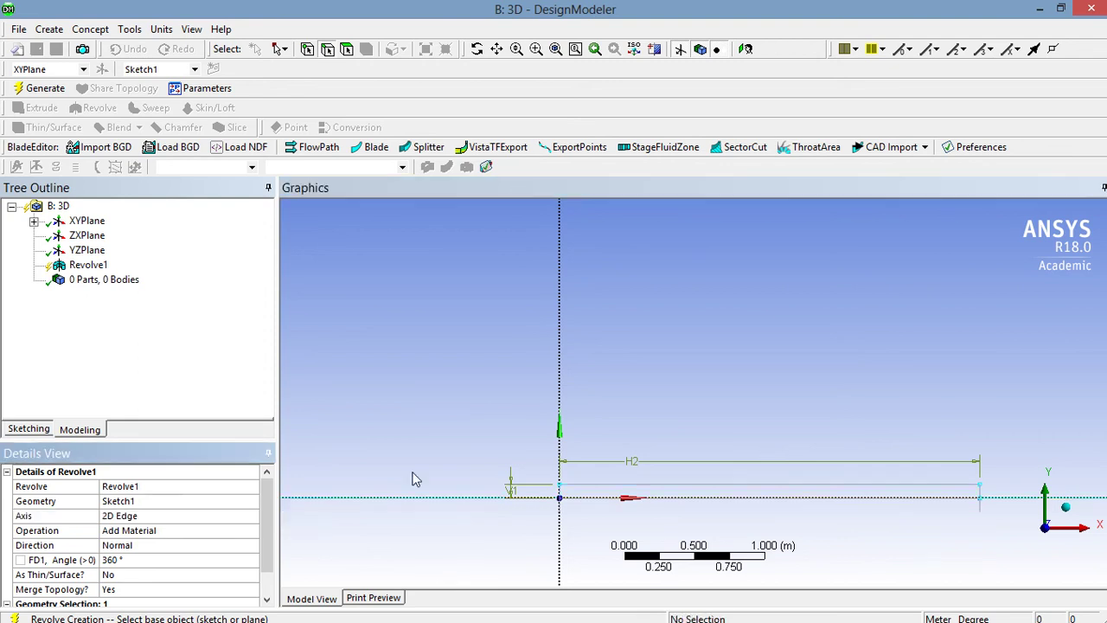
- Generate the revolved pipe body and orbit the view to inspect it
click(45, 90)
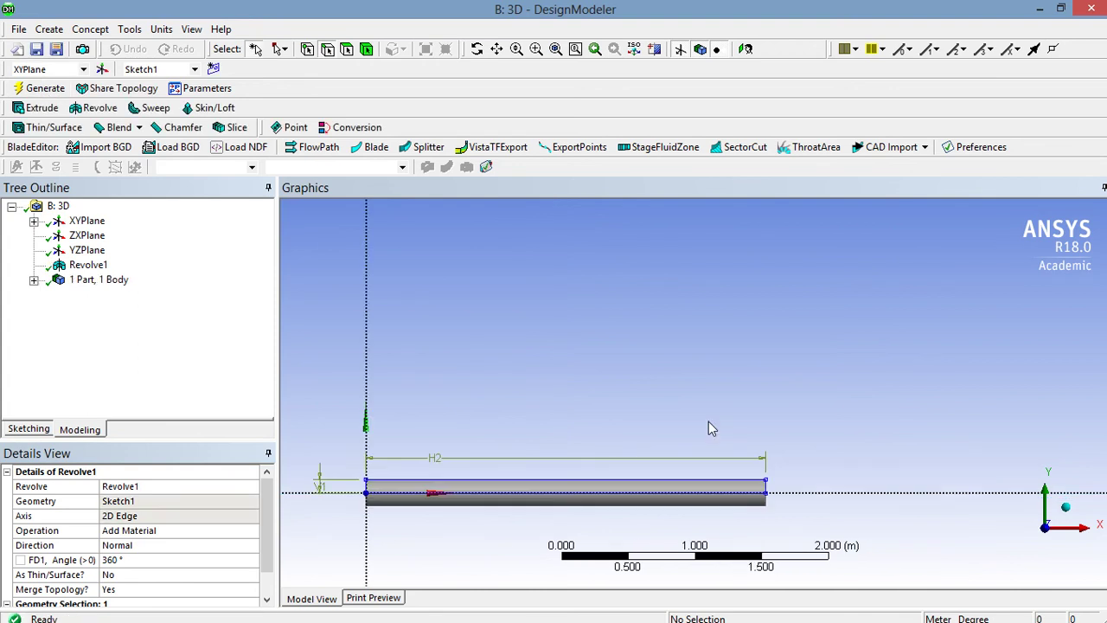
mouse_move(767, 383)
middle_down()
mouse_move(621, 344)
mouse_move(663, 436)
mouse_move(710, 396)
middle_up()
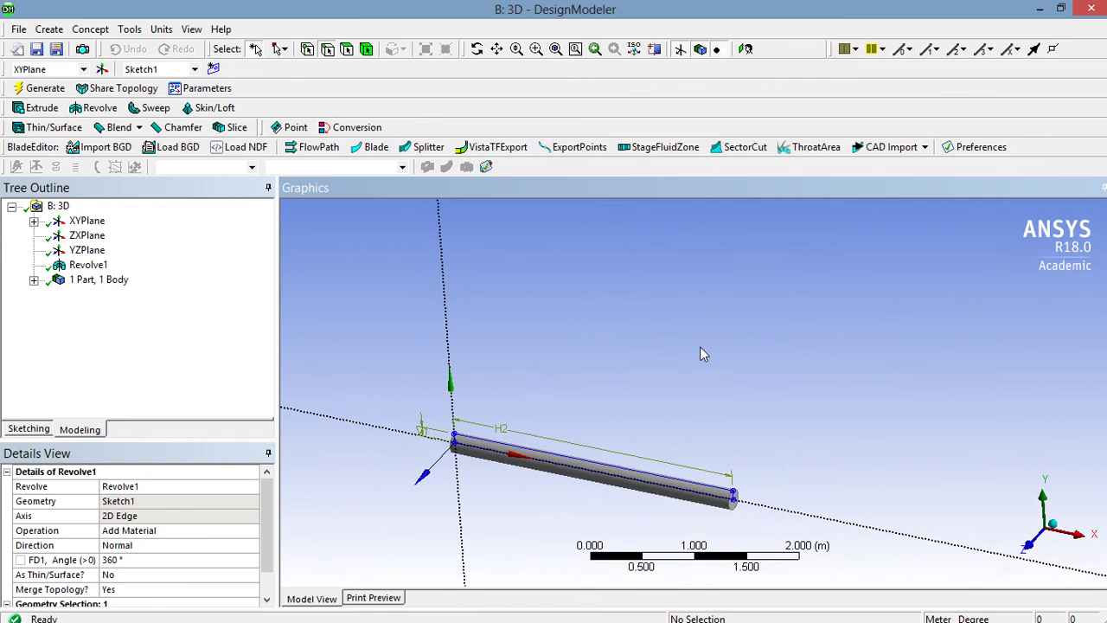
scroll(711, 350, up, 3)
scroll(711, 350, down, 3)
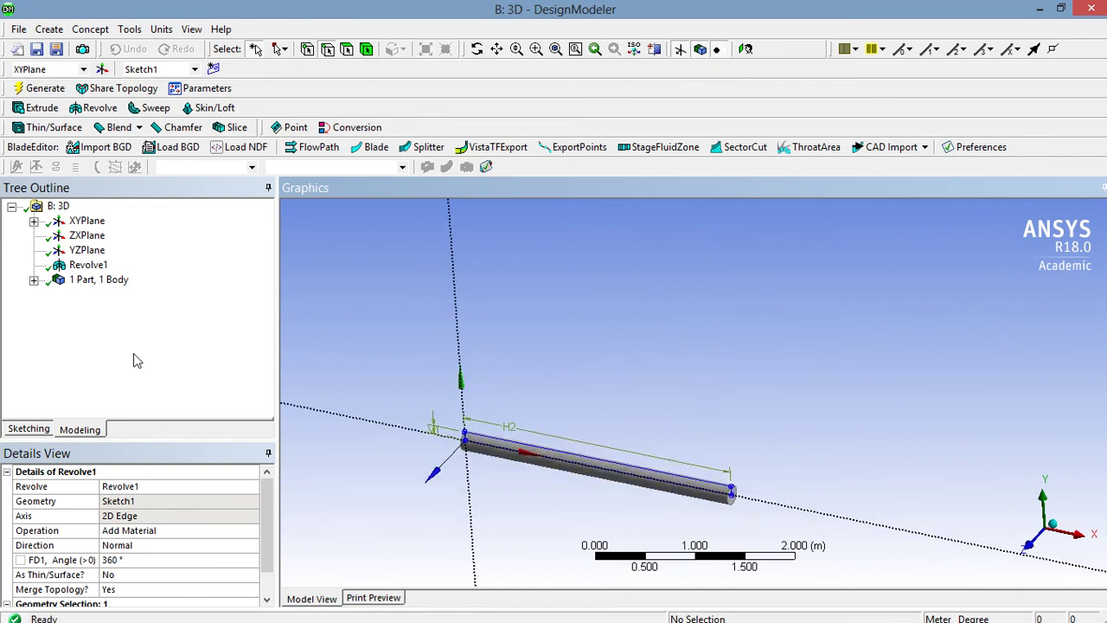
- Change the pipe's solid body to Fluid, then close DesignModeler
click(34, 280)
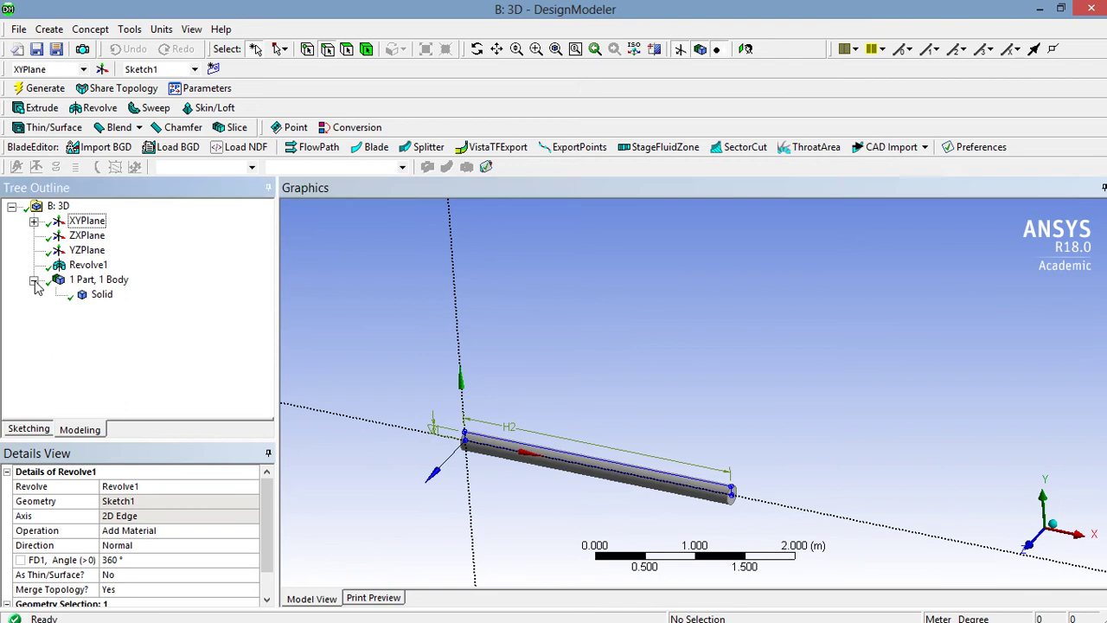
click(96, 295)
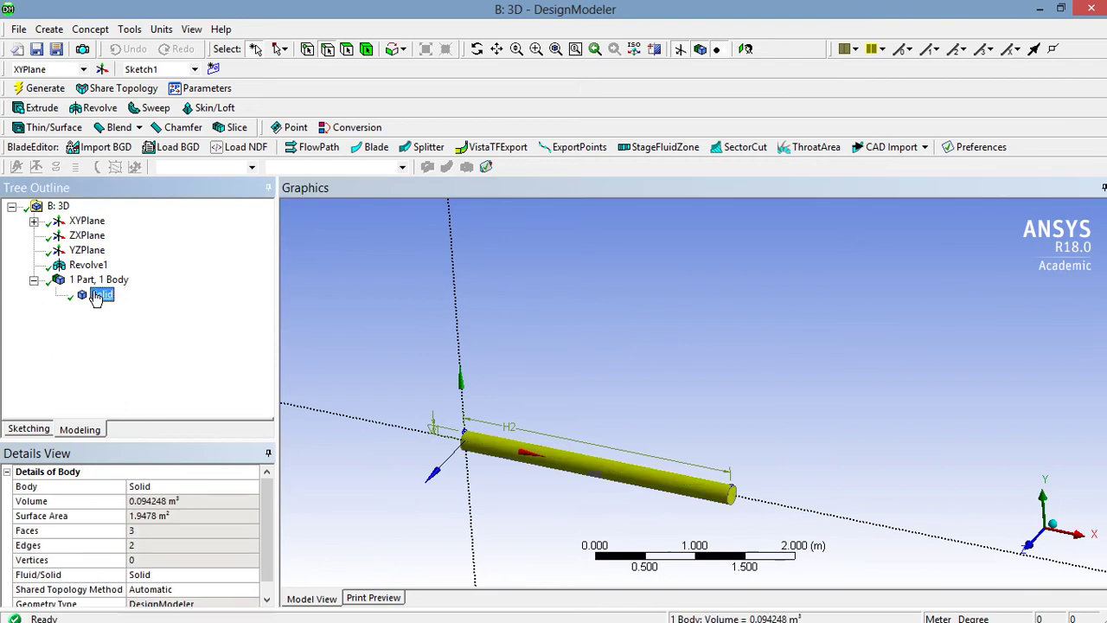
click(184, 575)
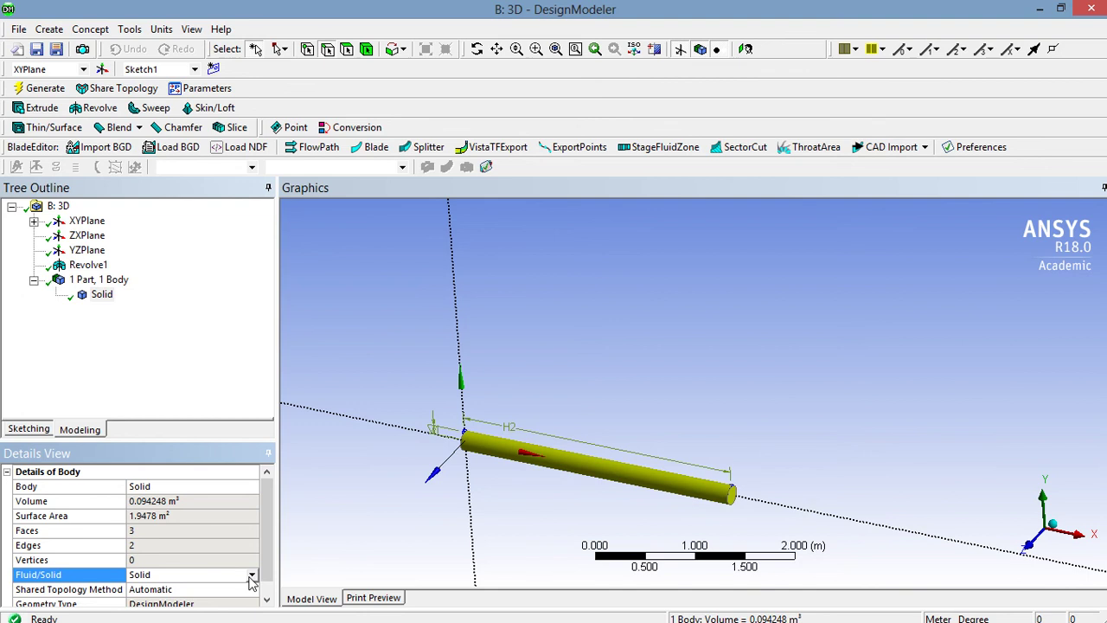
click(251, 575)
click(204, 589)
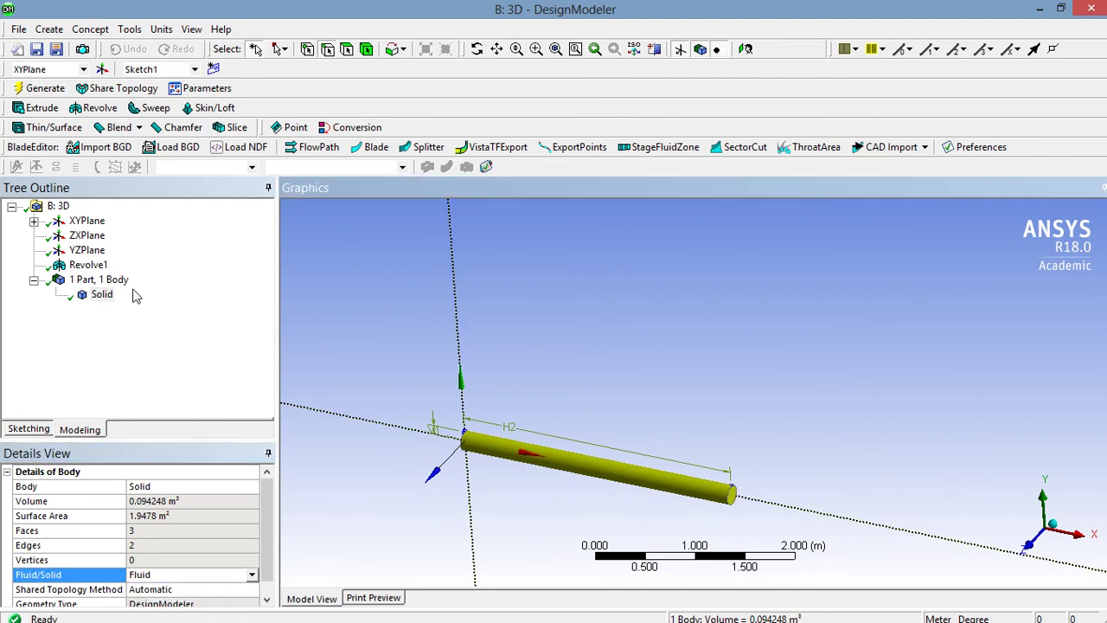
click(18, 29)
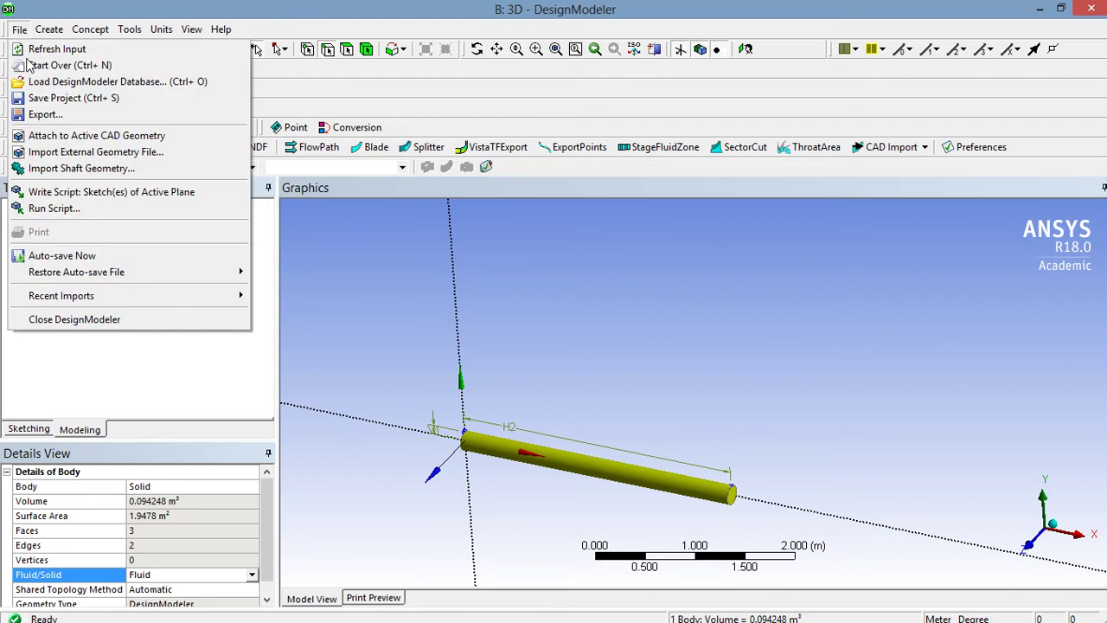
click(112, 320)
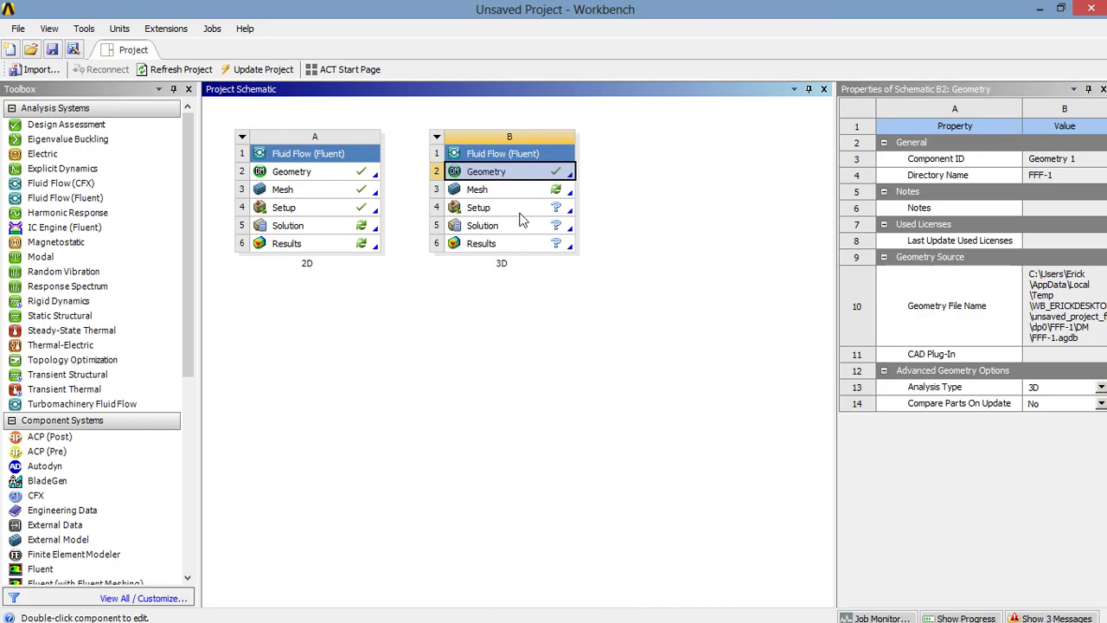
- Open the 3D system's Mesh cell in the Meshing editor
click(508, 194)
right_click(508, 194)
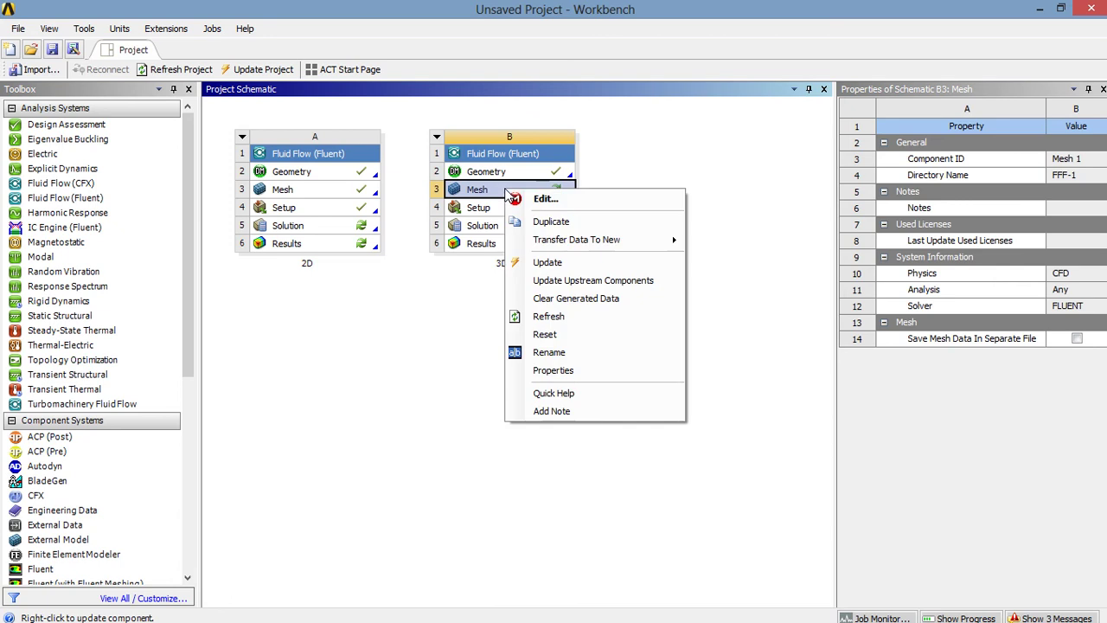
click(530, 199)
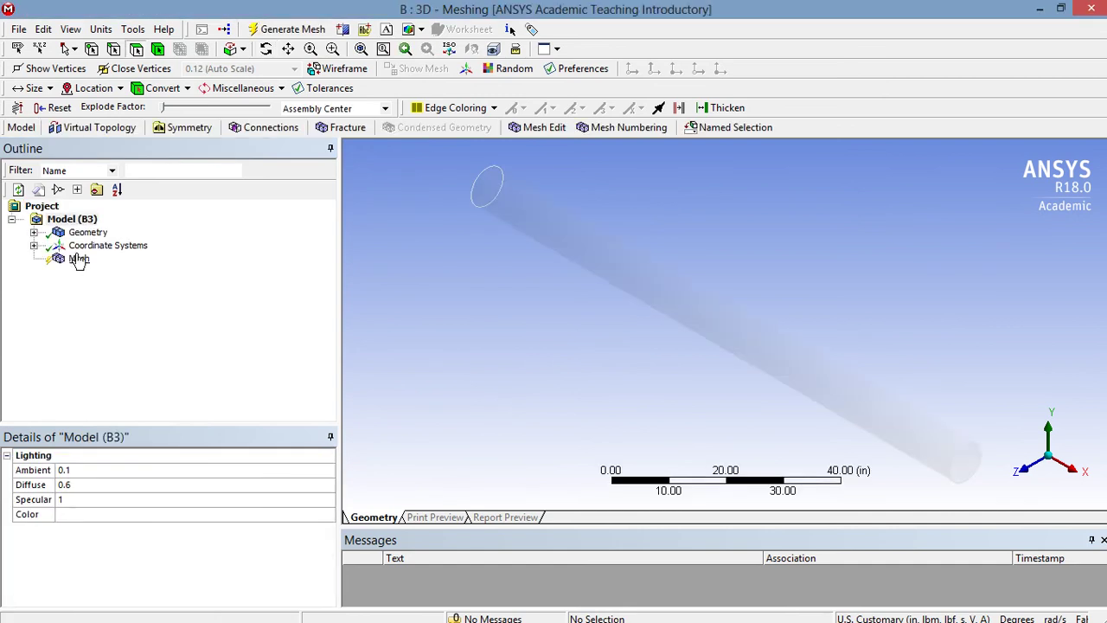
- Generate the pipe mesh, then rotate and zoom to inspect it
click(78, 259)
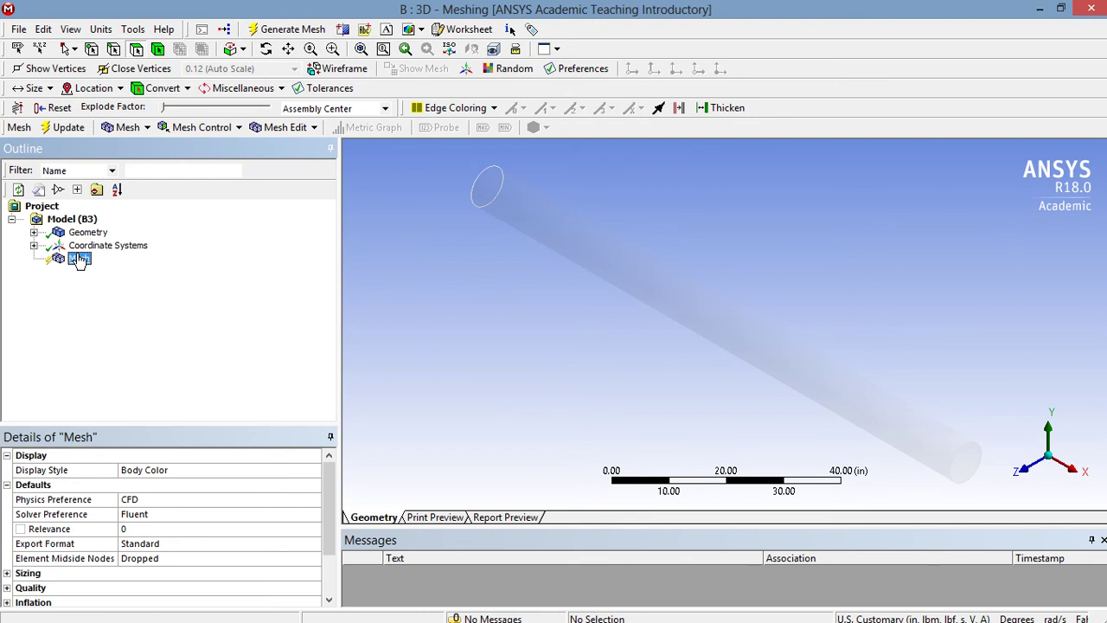
right_click(78, 261)
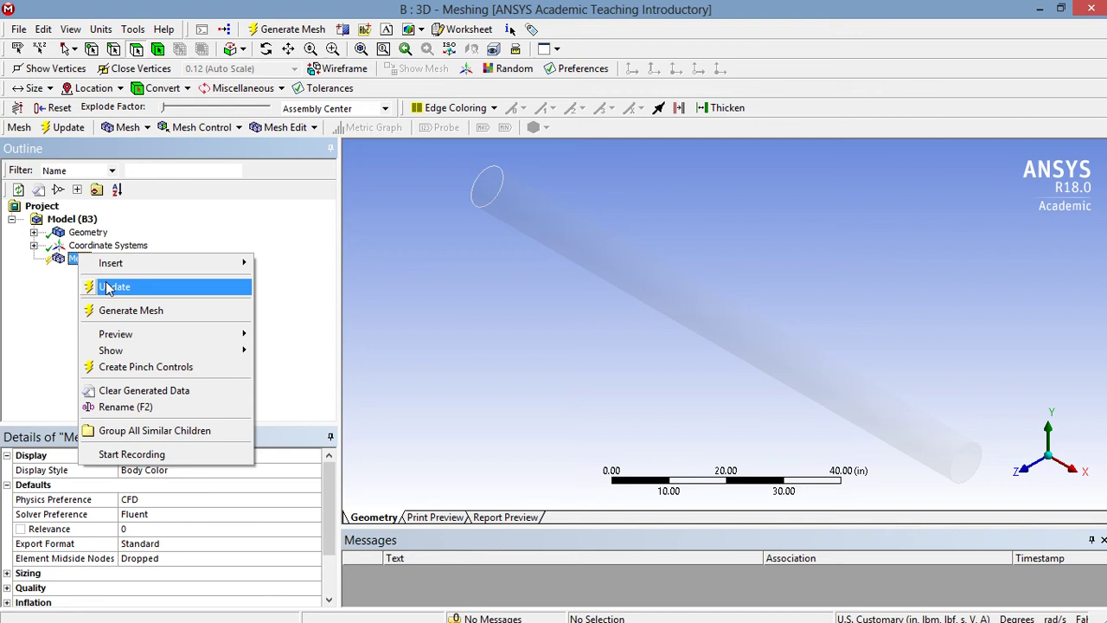
click(120, 310)
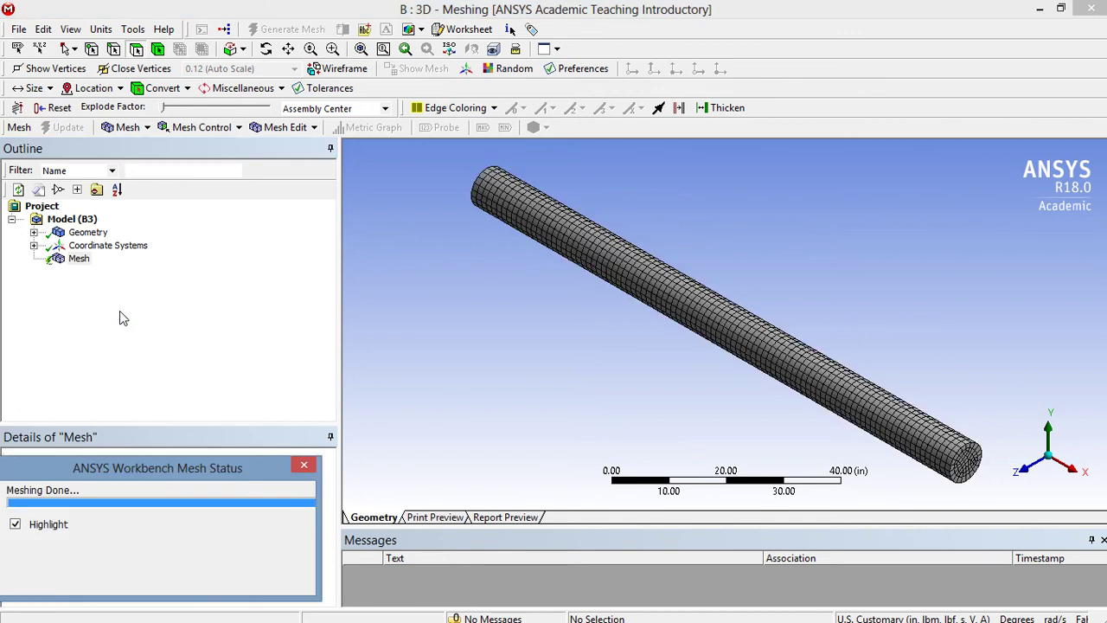
mouse_move(563, 366)
middle_down()
mouse_move(657, 390)
mouse_move(865, 370)
mouse_move(853, 384)
middle_up()
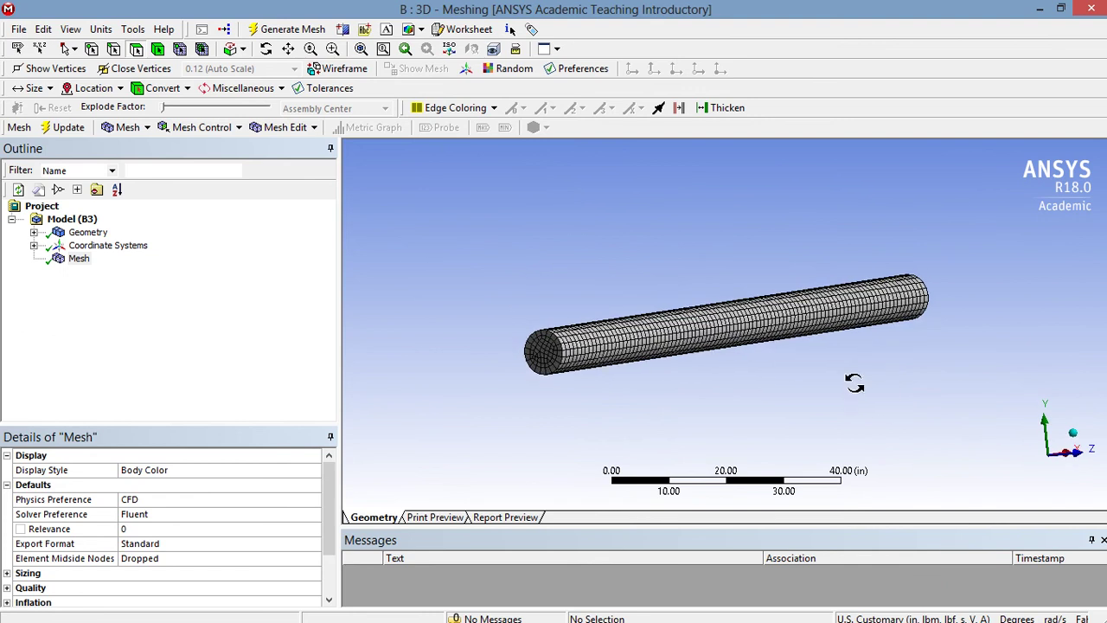
mouse_move(571, 363)
shift+middle_down()
mouse_move(619, 394)
mouse_move(712, 390)
mouse_move(510, 472)
mouse_move(684, 393)
mouse_move(692, 414)
shift+middle_up()
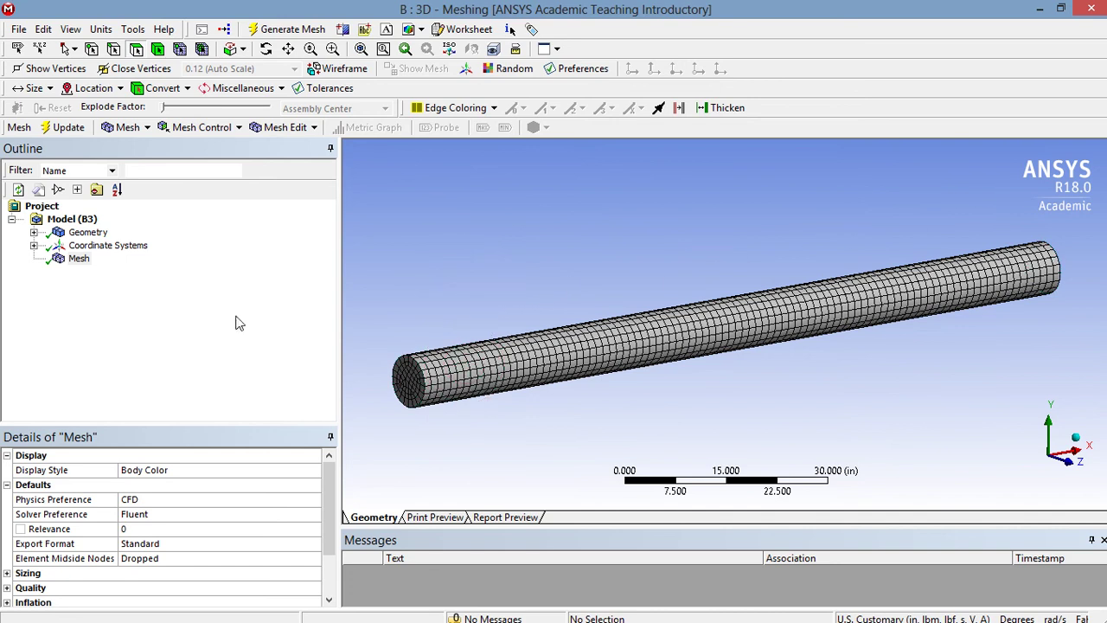
- Name the pipe's left end face inlet as a named selection
click(88, 233)
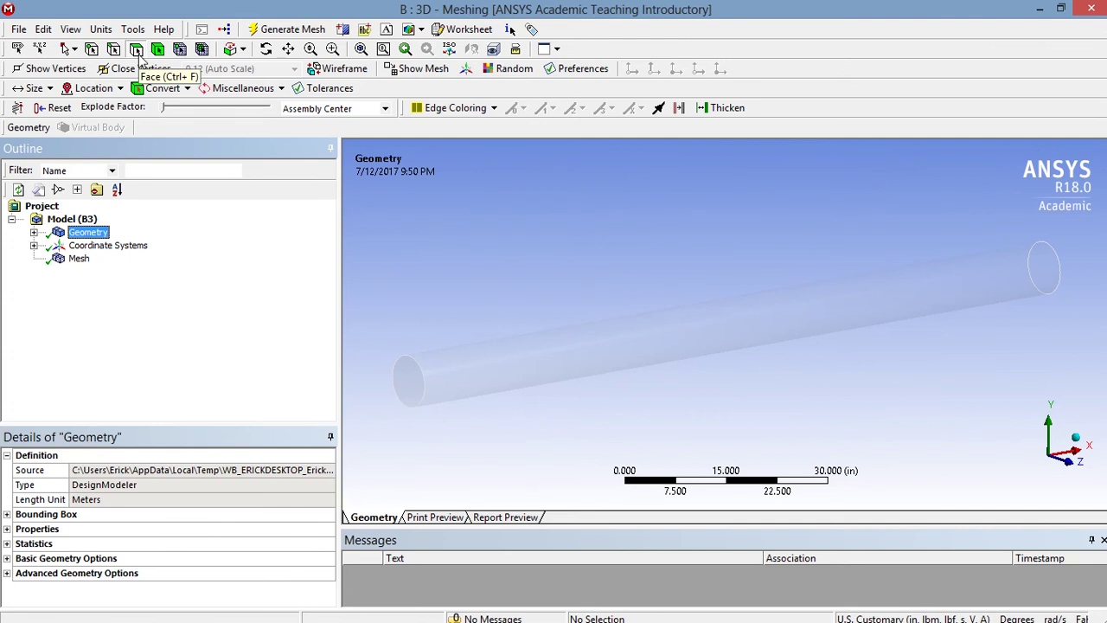
click(412, 389)
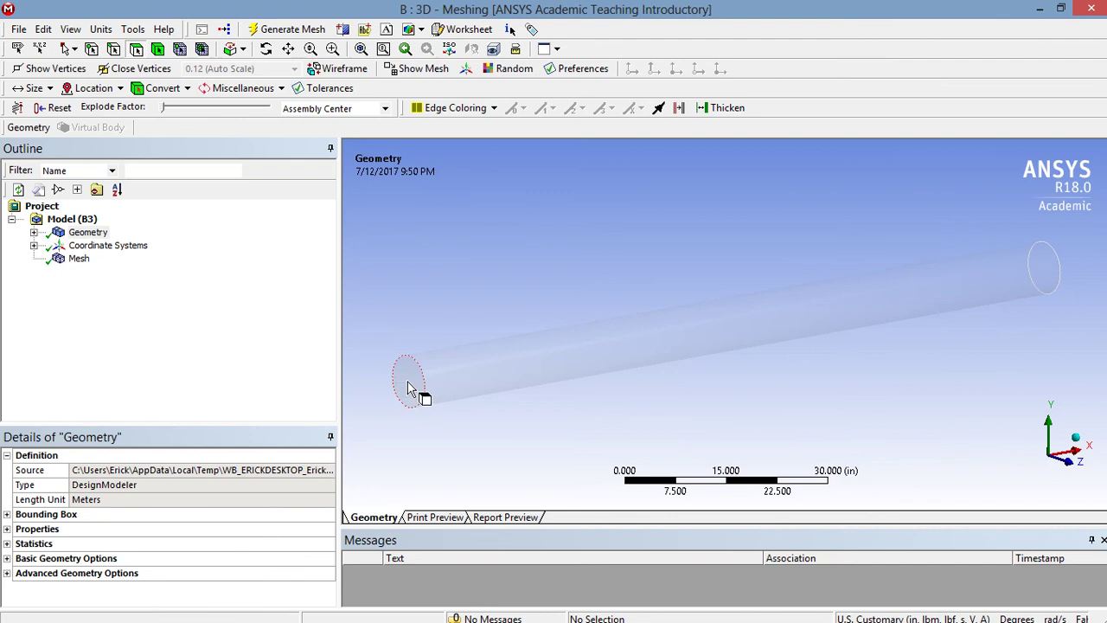
right_click(408, 385)
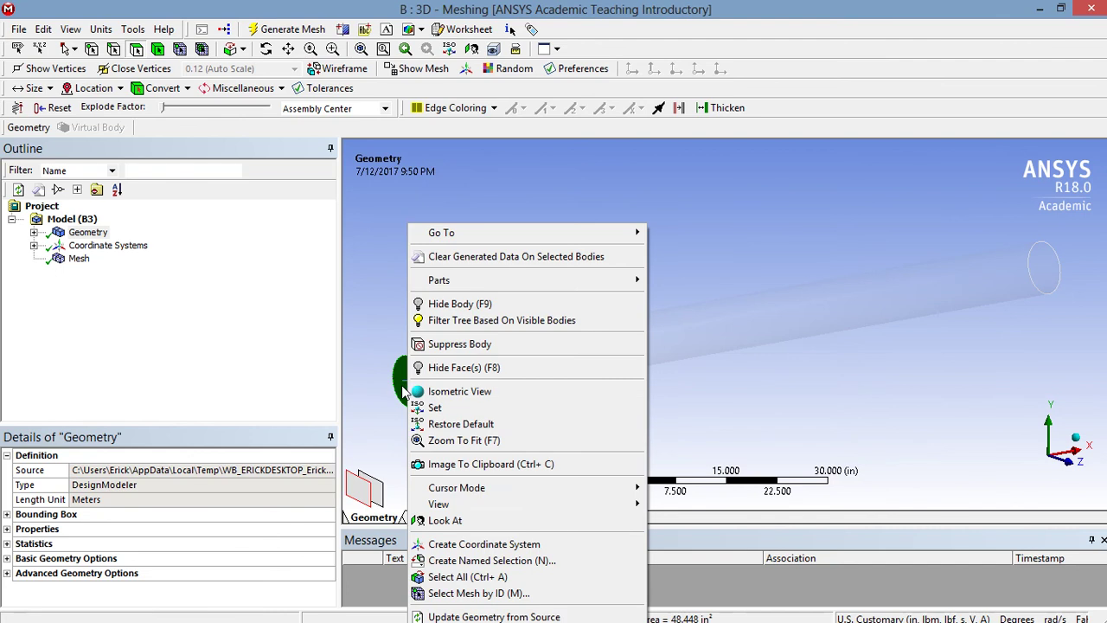
click(460, 564)
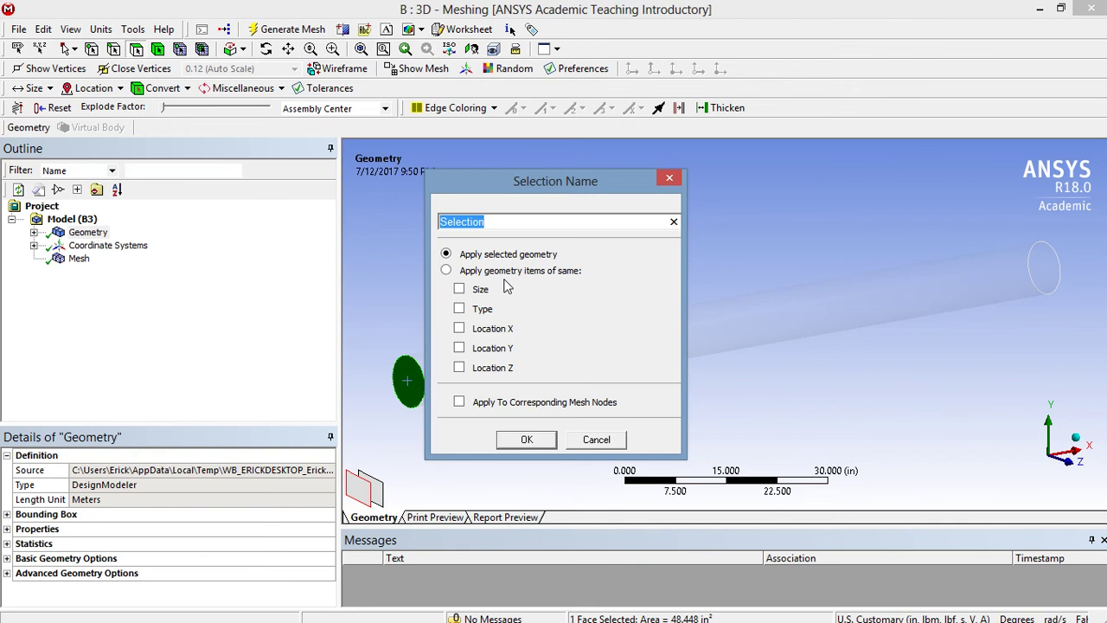
text(Inlet)
key(Return)
- Orbit to the right end face and name it Outlet
click(700, 250)
middle_drag(684, 244, 540, 303)
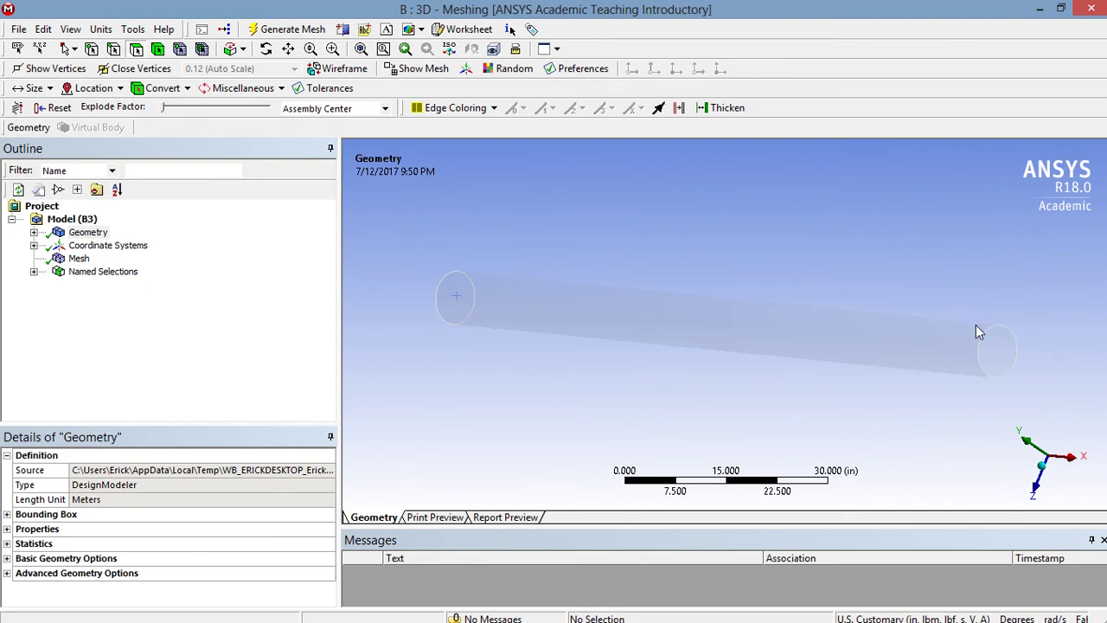
click(1010, 355)
right_click(947, 439)
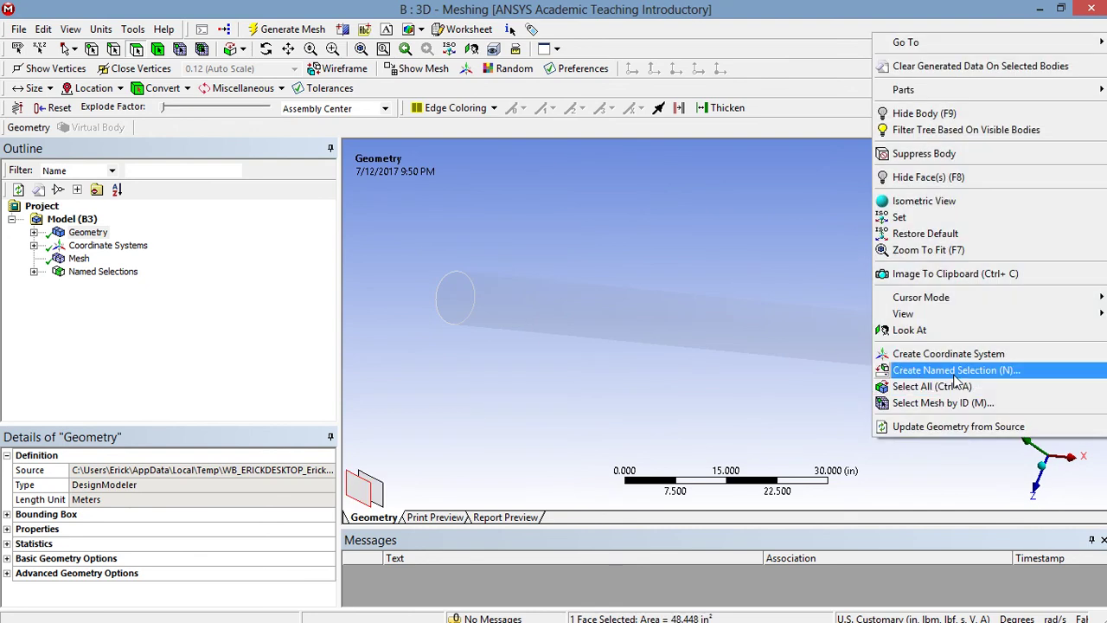
click(956, 370)
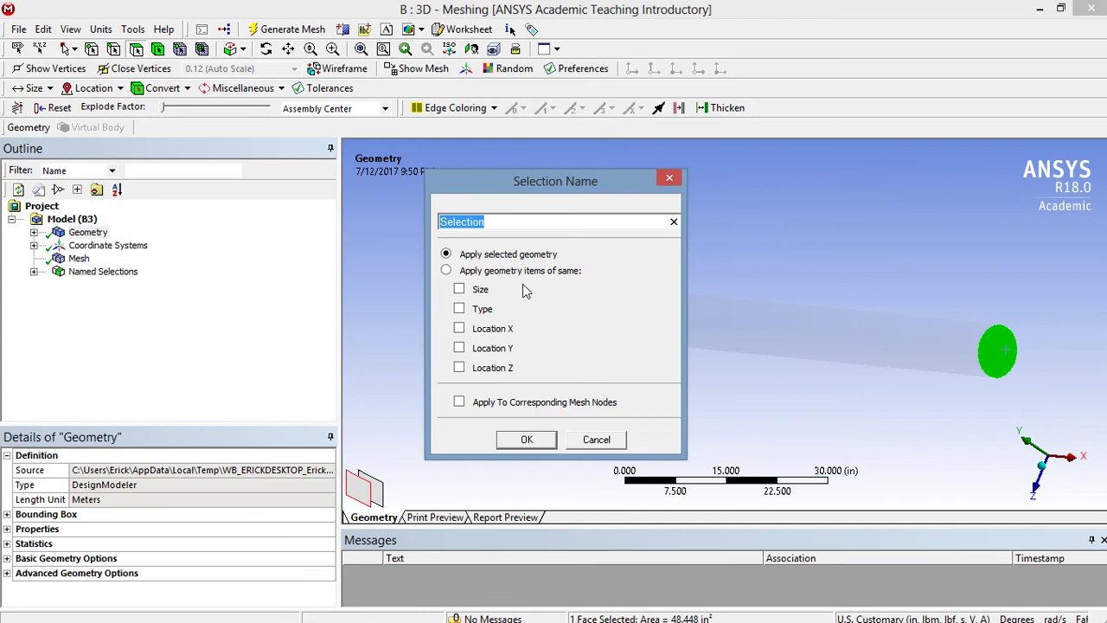
text(Ou)
text(tlet)
key(Return)
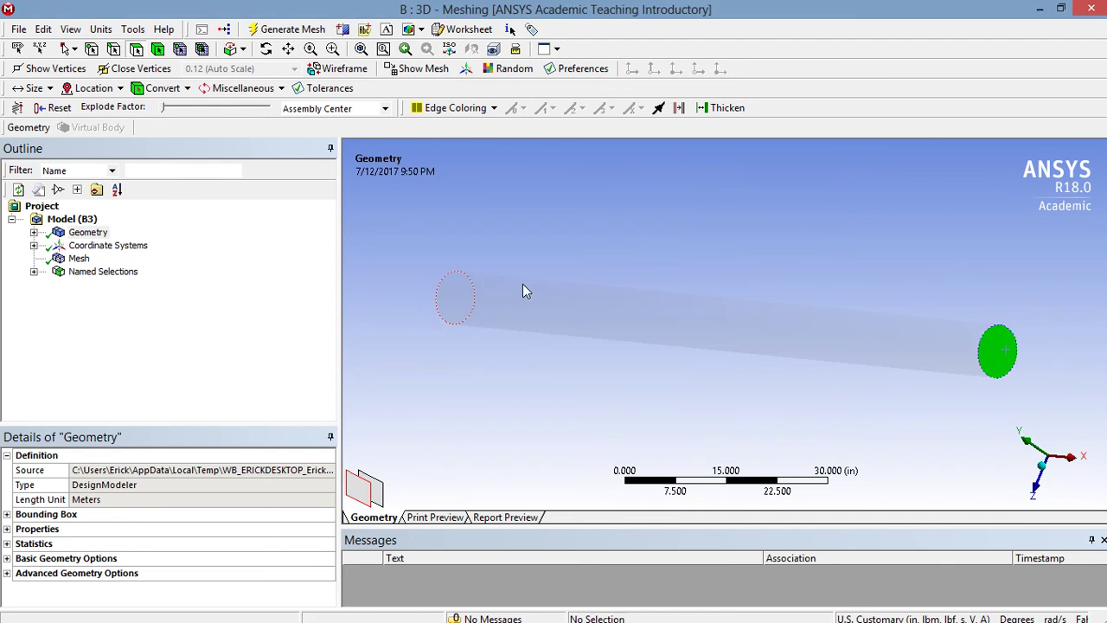
- Select the whole pipe body and name it Pipe
click(665, 167)
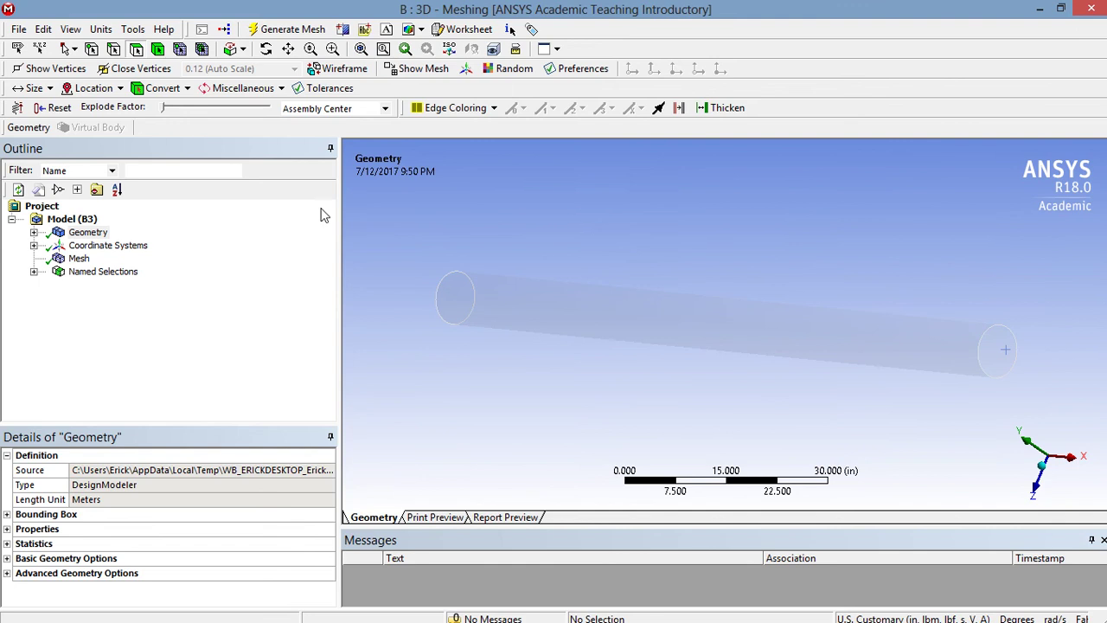
click(160, 52)
click(617, 300)
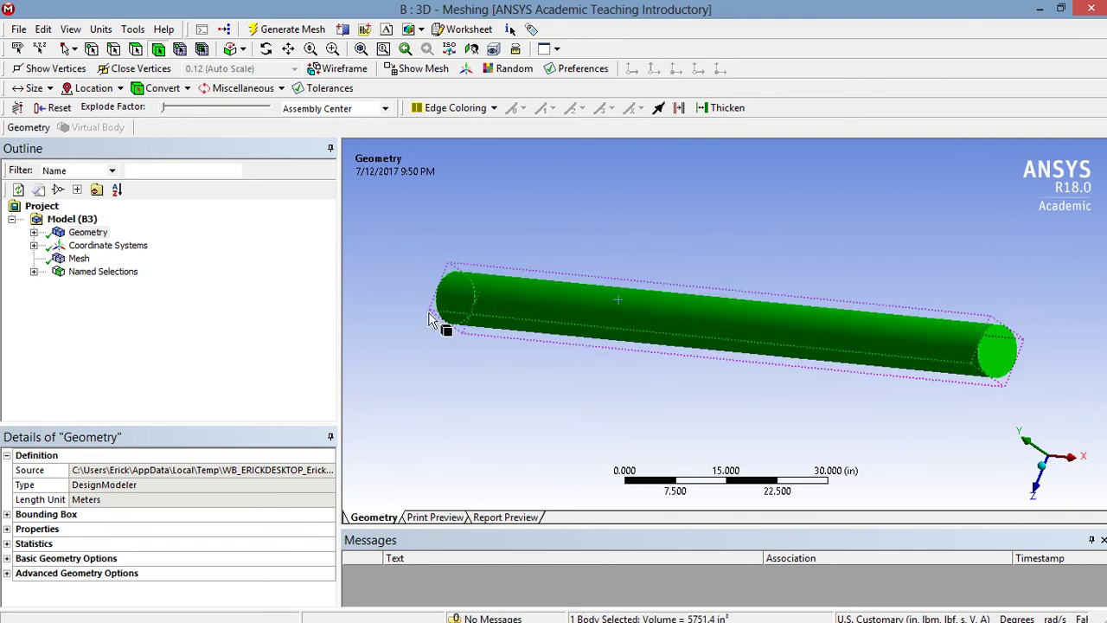
right_click(466, 392)
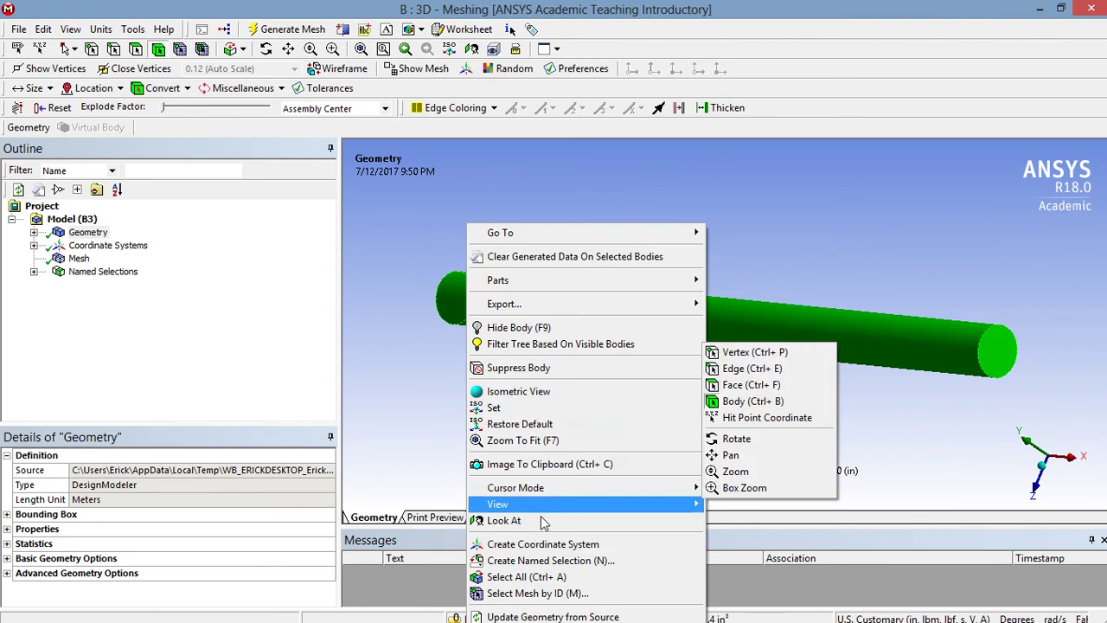
click(538, 560)
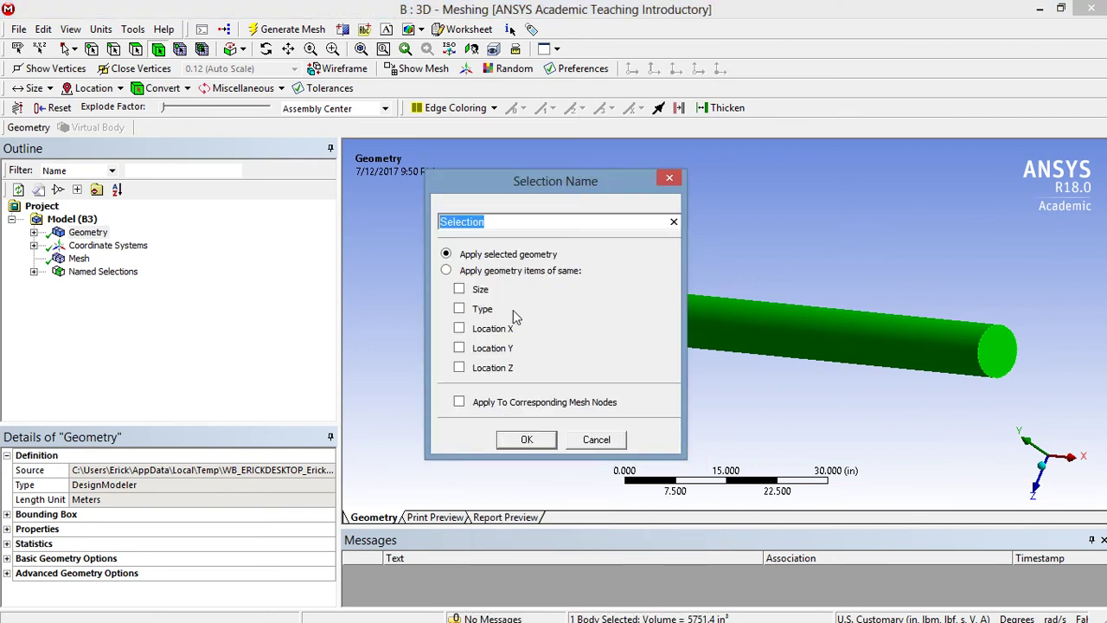
text(Pipe)
key(Return)
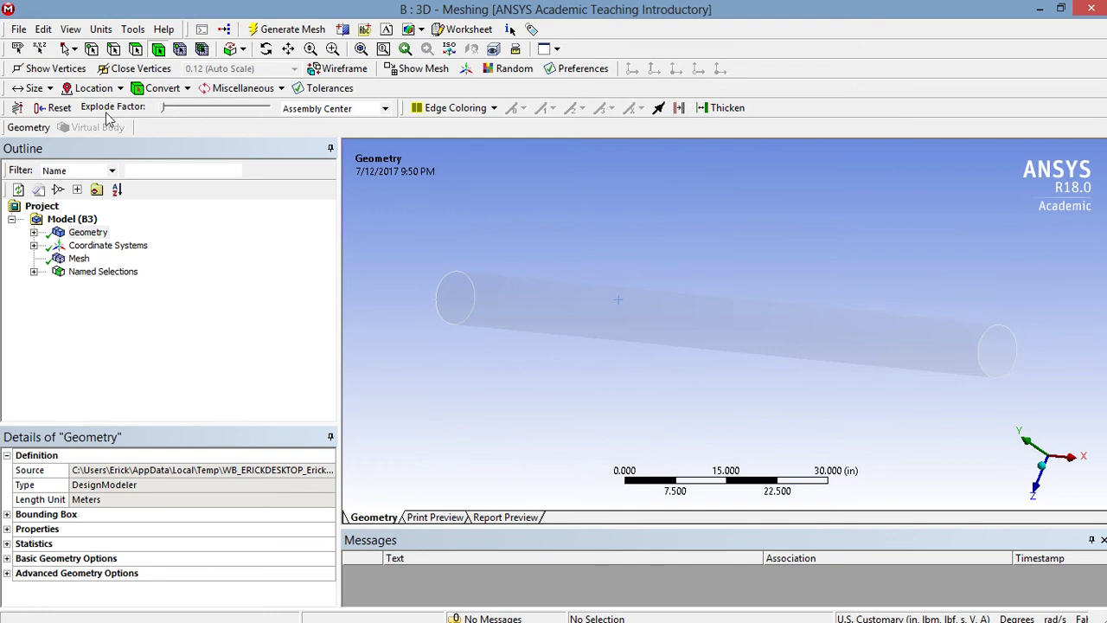
- Close Meshing and update the 3D system's mesh in the schematic
click(18, 29)
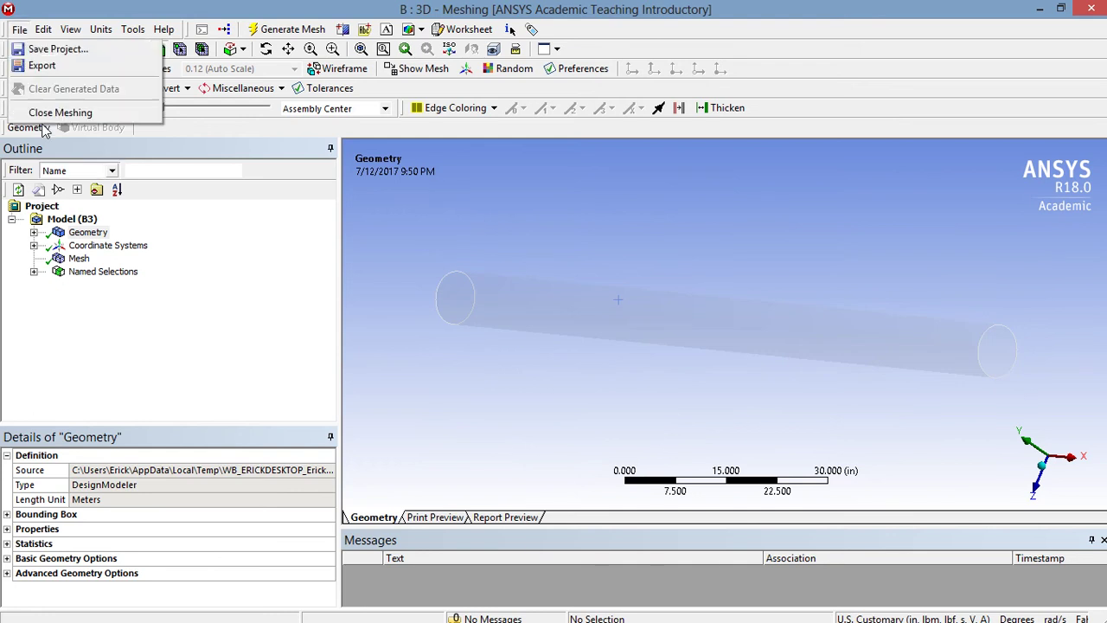
click(457, 275)
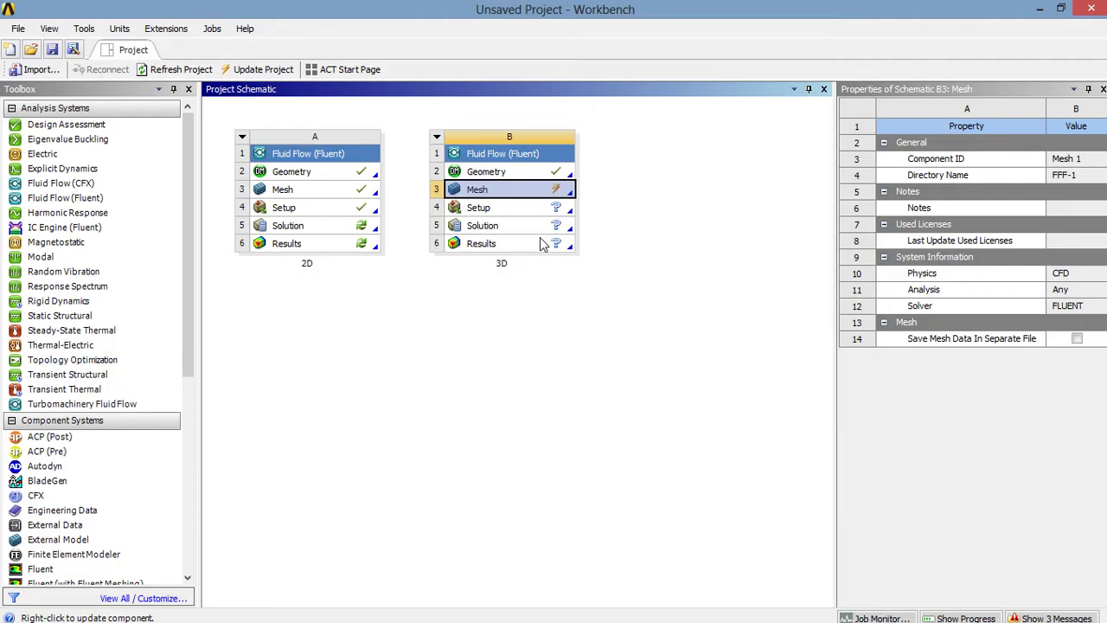
right_click(511, 198)
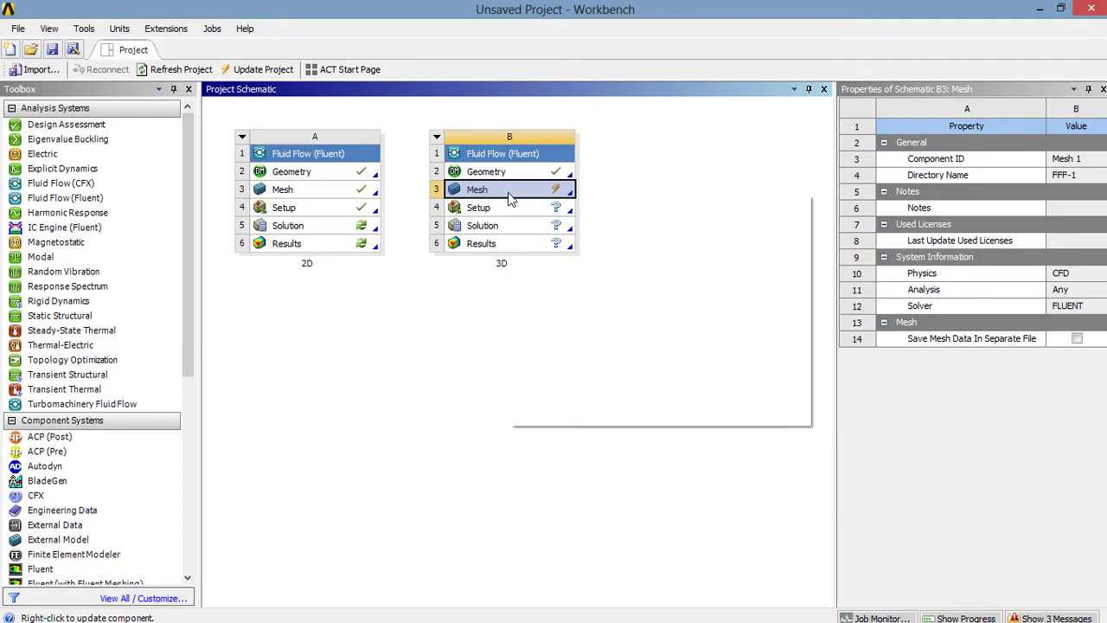
click(543, 267)
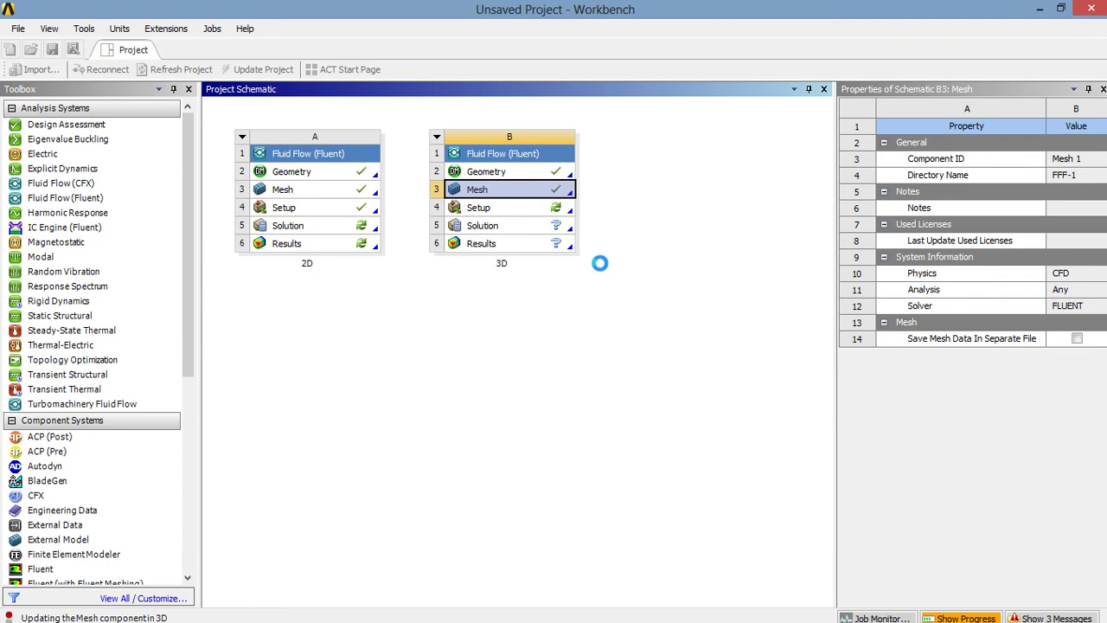
- Launch Fluent for the 3D setup in double precision, parallel on the local machine with 4 processes
click(475, 208)
right_click(478, 210)
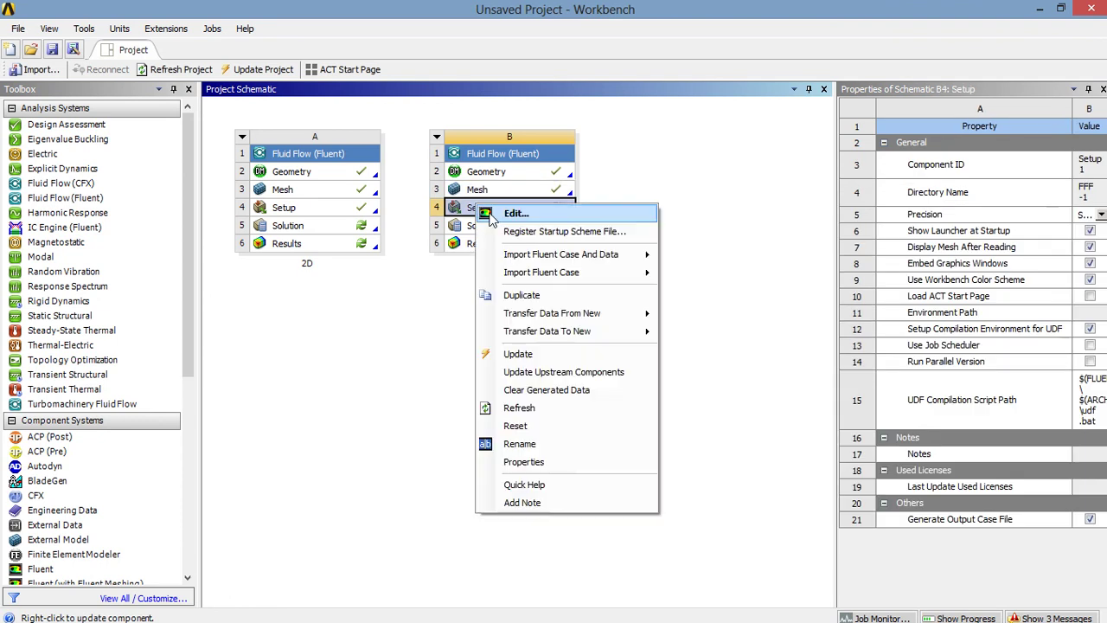
click(495, 213)
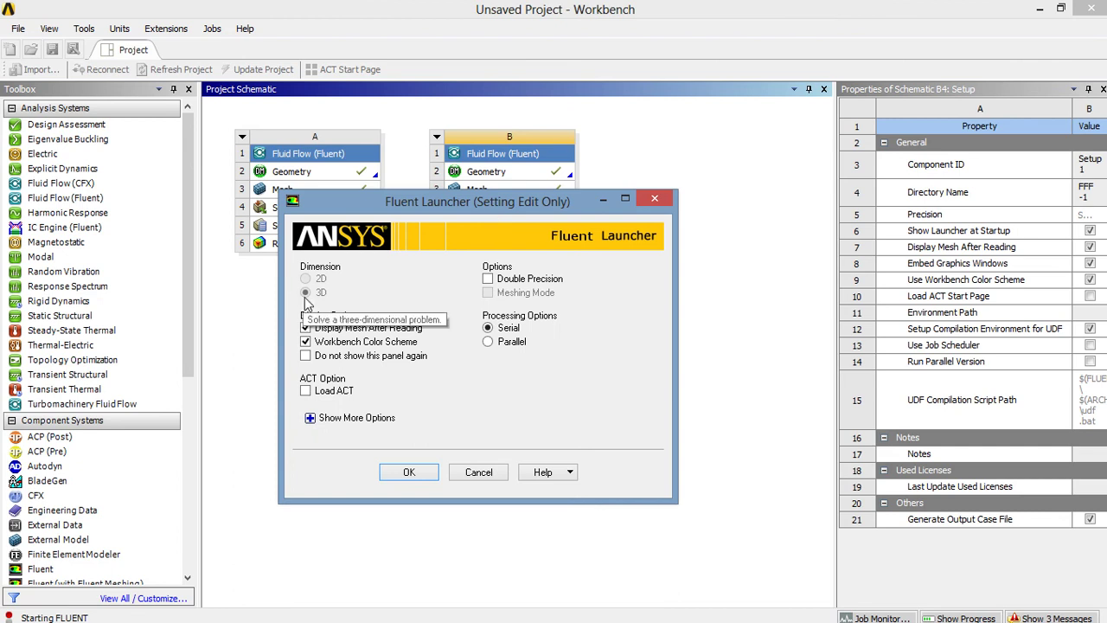
click(488, 279)
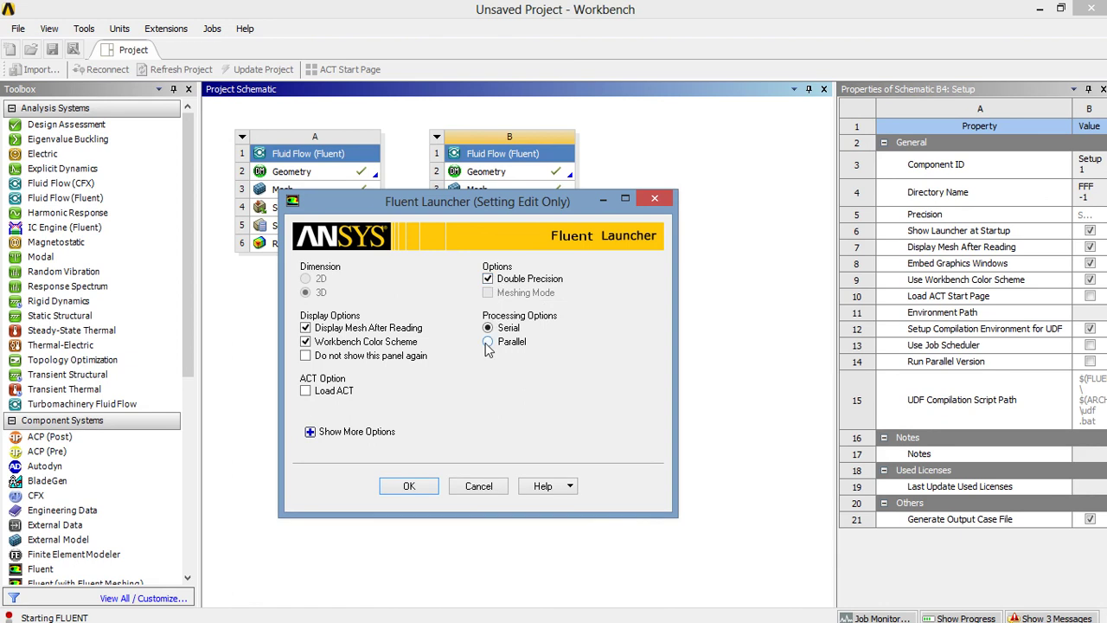
click(488, 342)
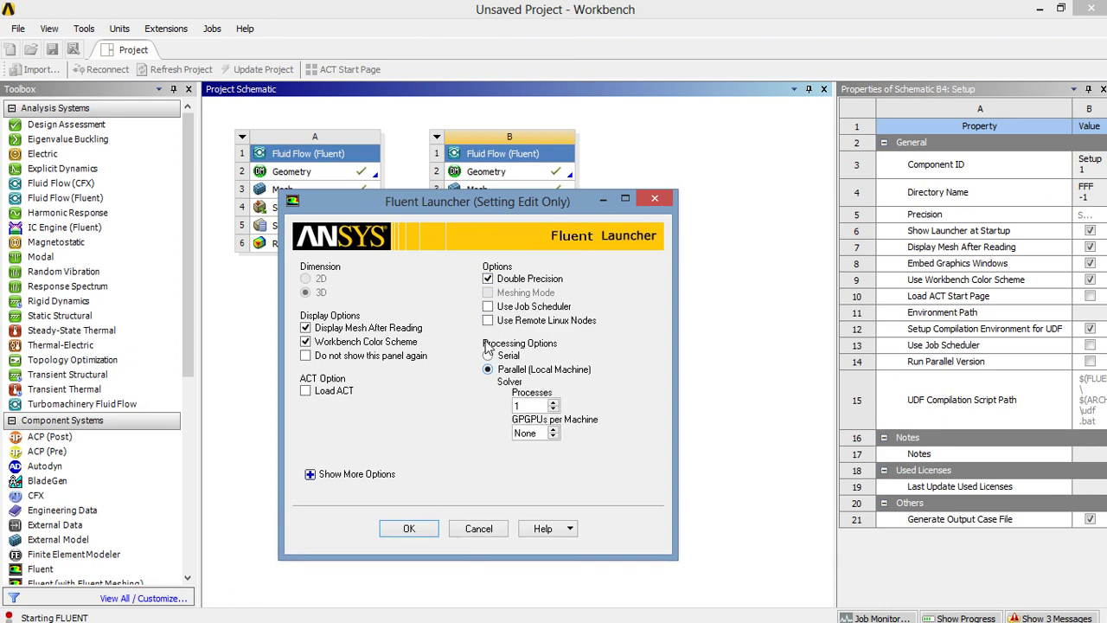
click(553, 403)
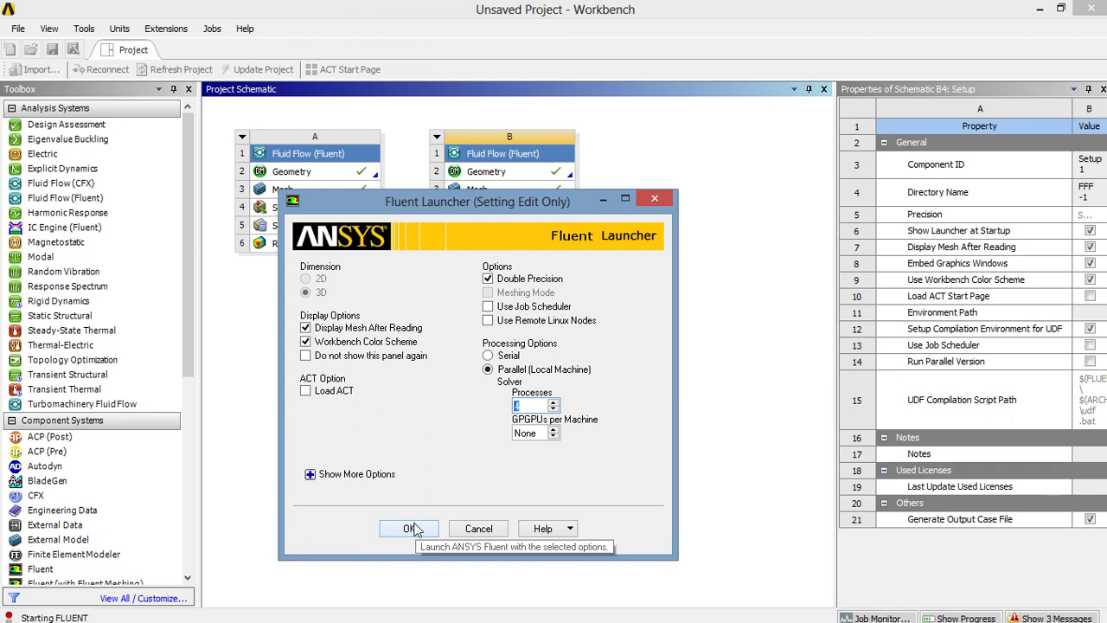
click(412, 529)
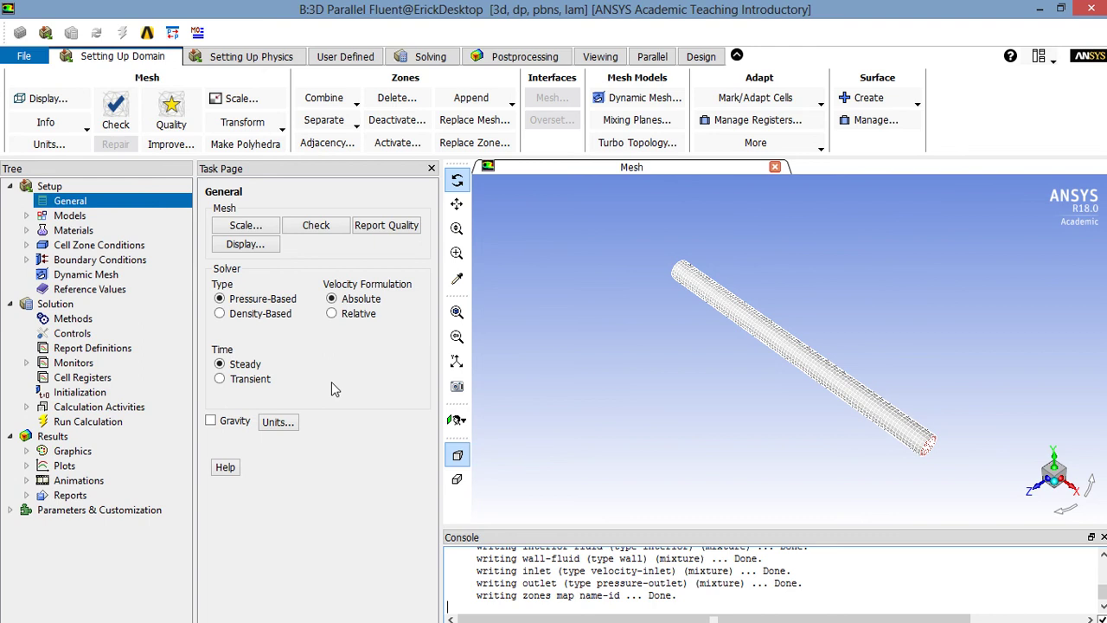
- Run a mesh check and highlight the reported face-area result lines in the console
click(310, 225)
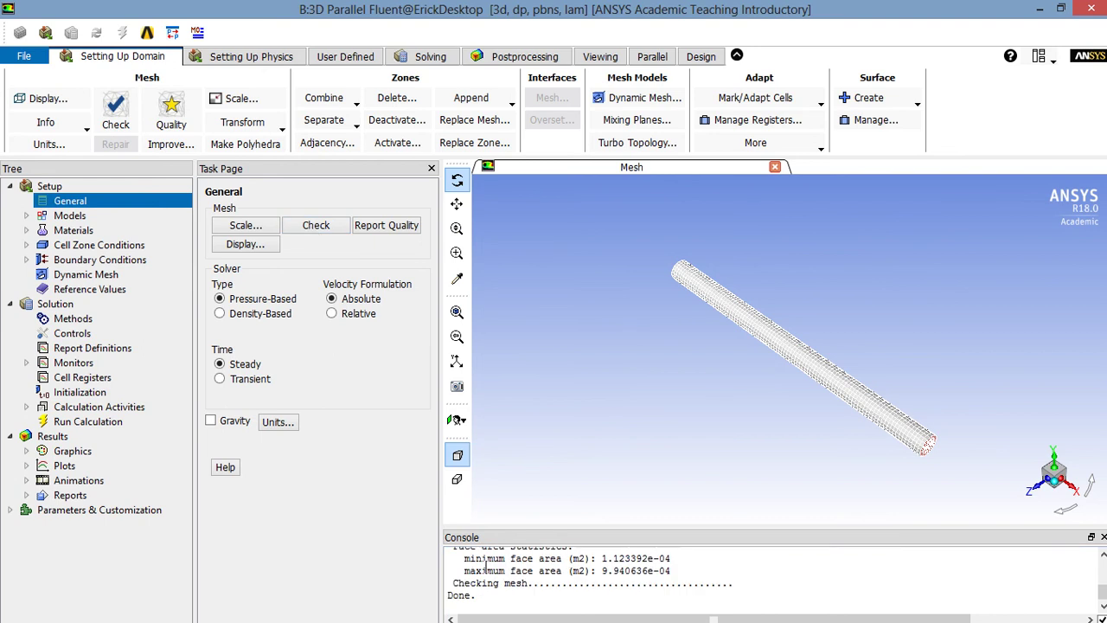
drag(478, 596, 452, 583)
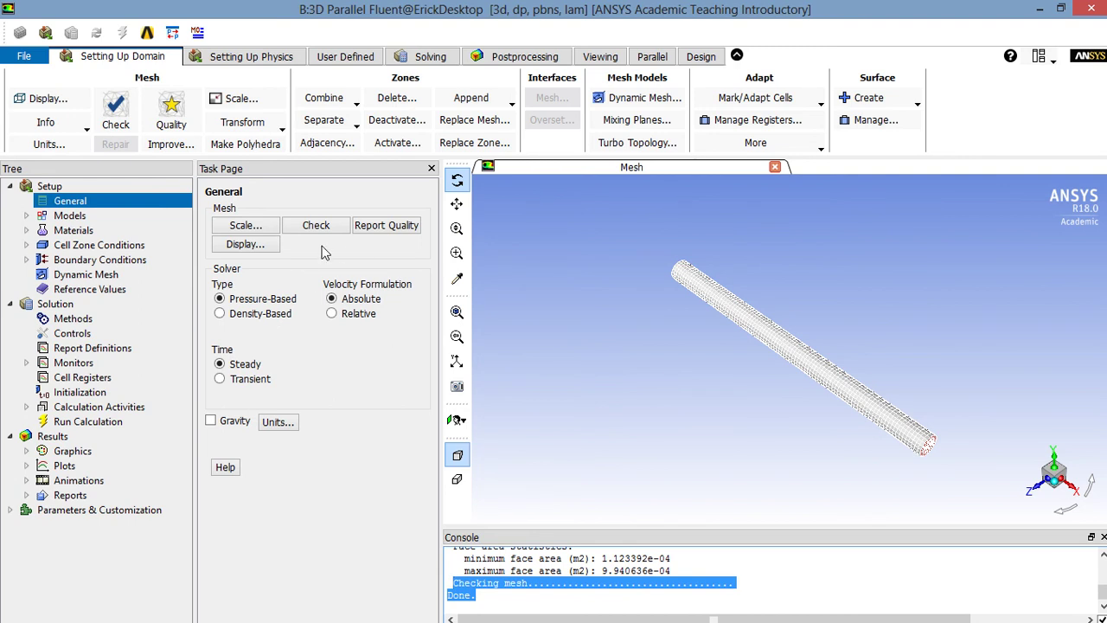
- In the material editor, rename air to fluid with density 1 and viscosity 0.002
click(86, 230)
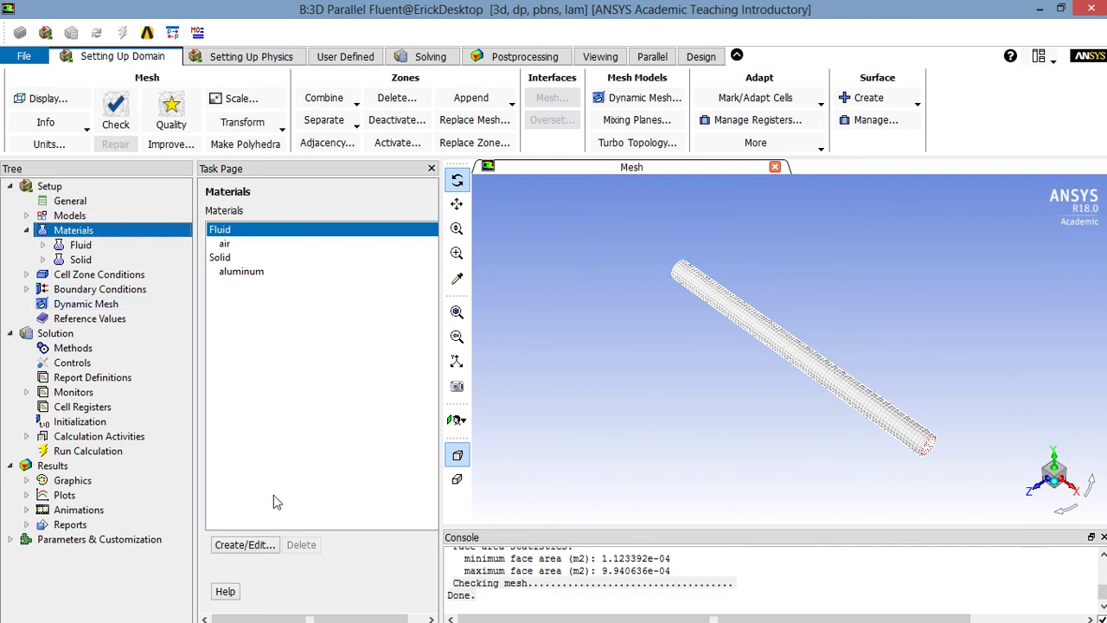
click(245, 544)
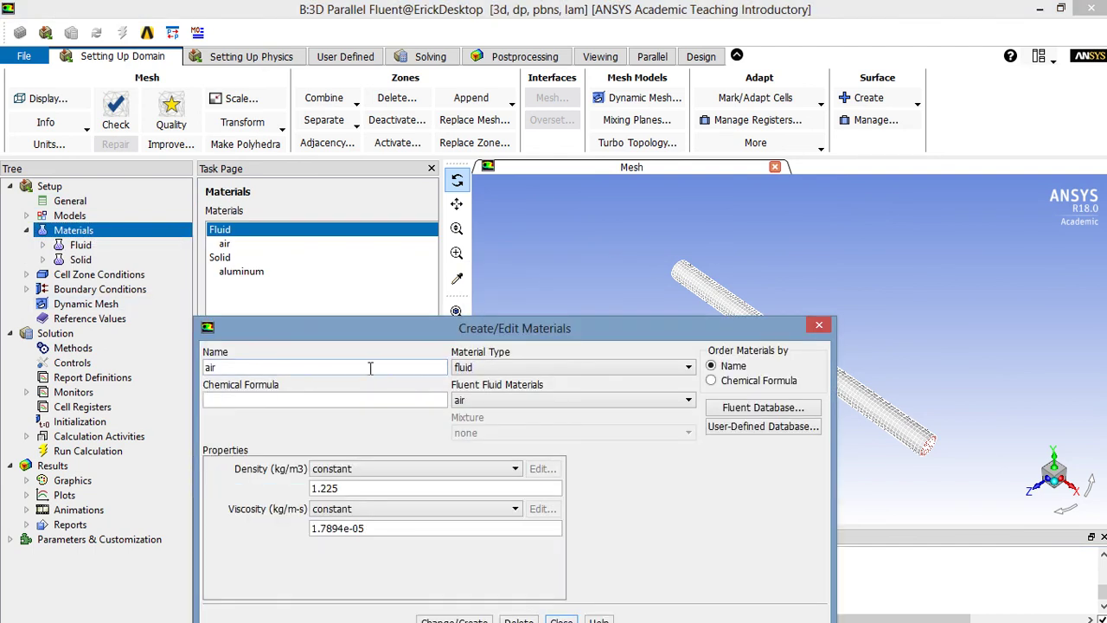
double_click(371, 368)
text(fluid)
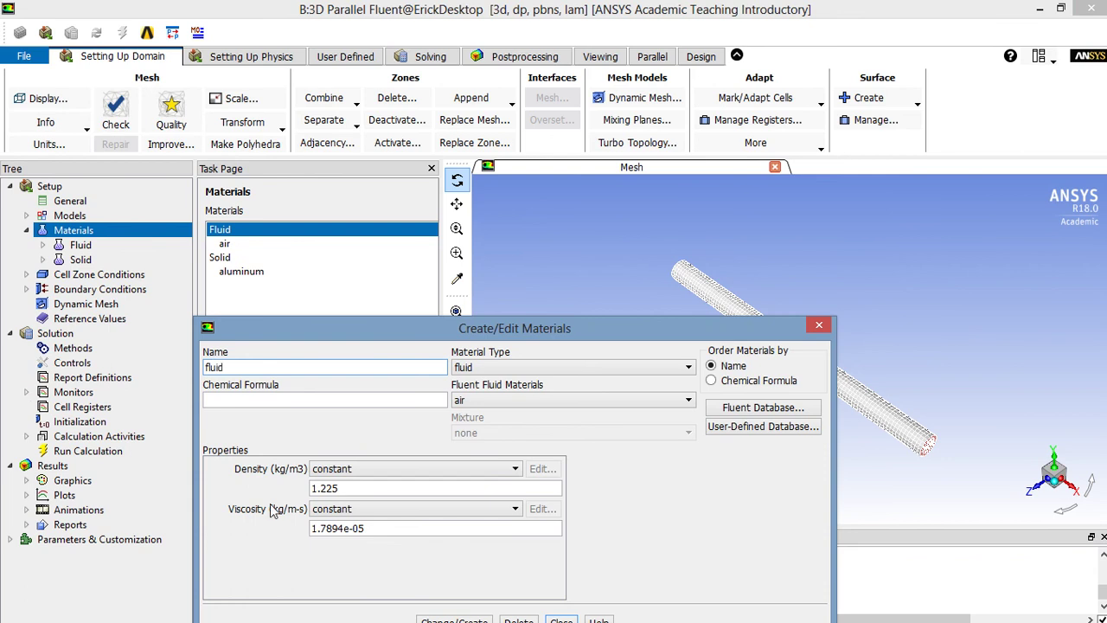
double_click(361, 489)
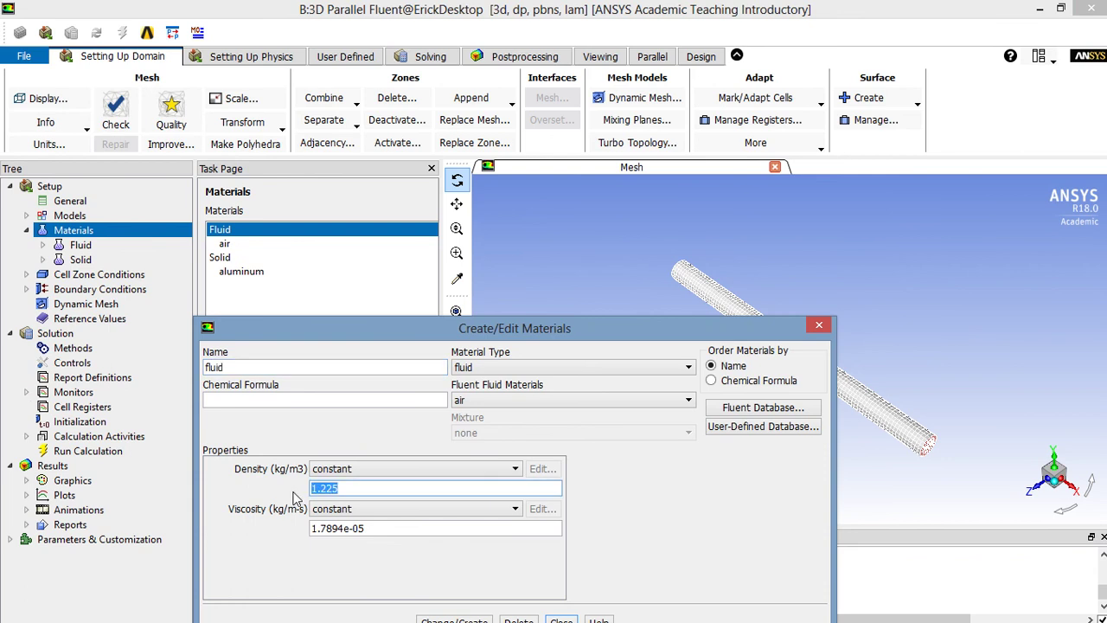
text(1)
double_click(374, 528)
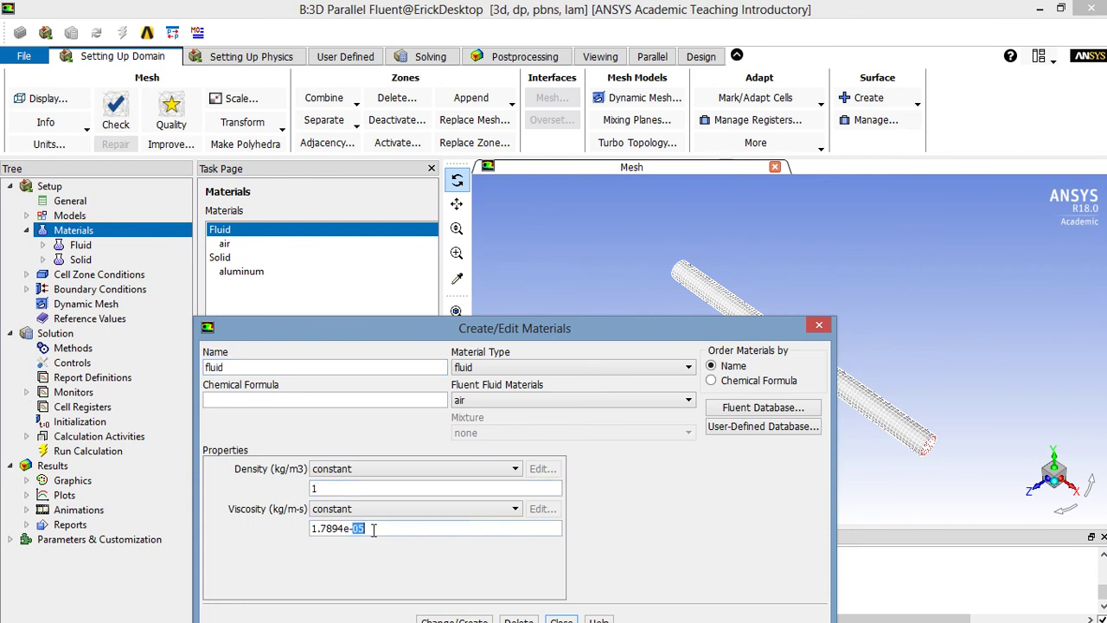
key(ctrl+a)
text(0)
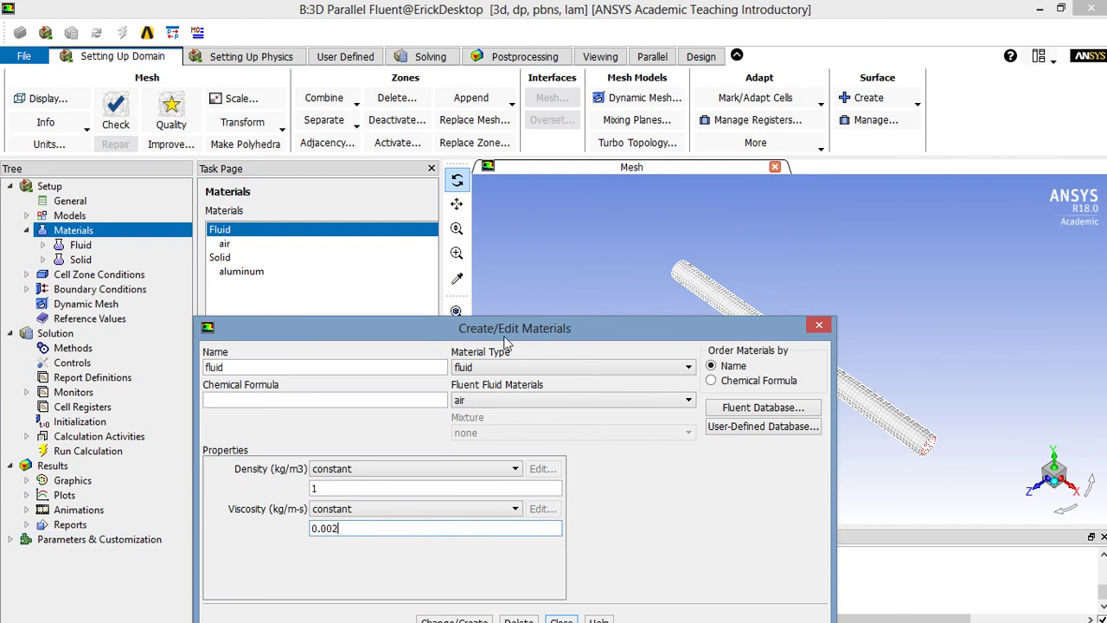
- Apply the new material, confirm overwriting air, and close the editor
drag(504, 335, 544, 198)
click(504, 487)
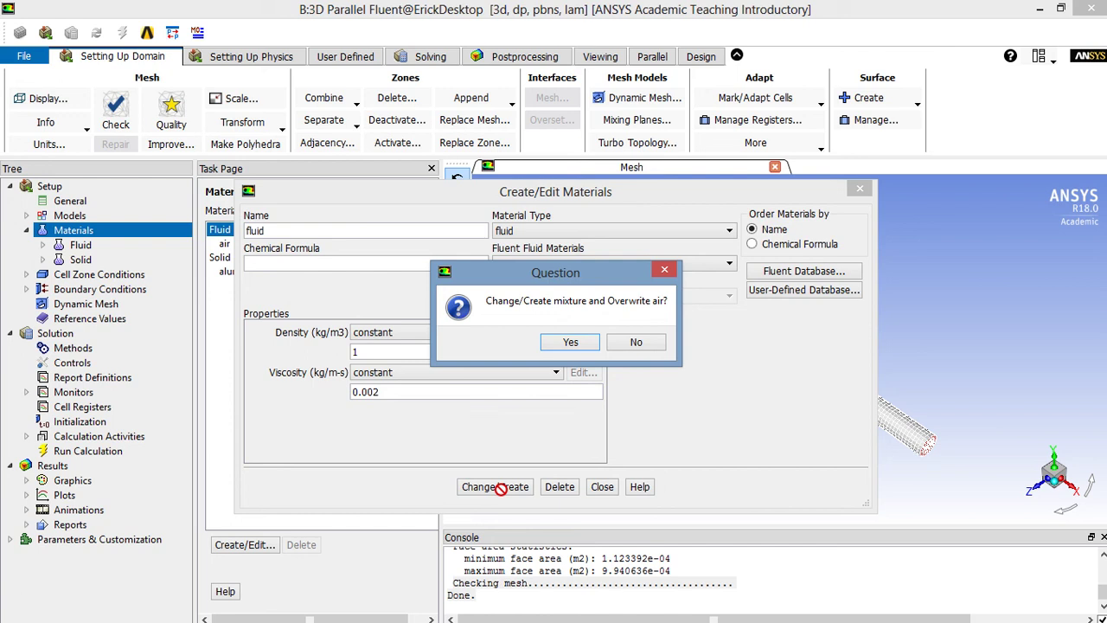
click(570, 343)
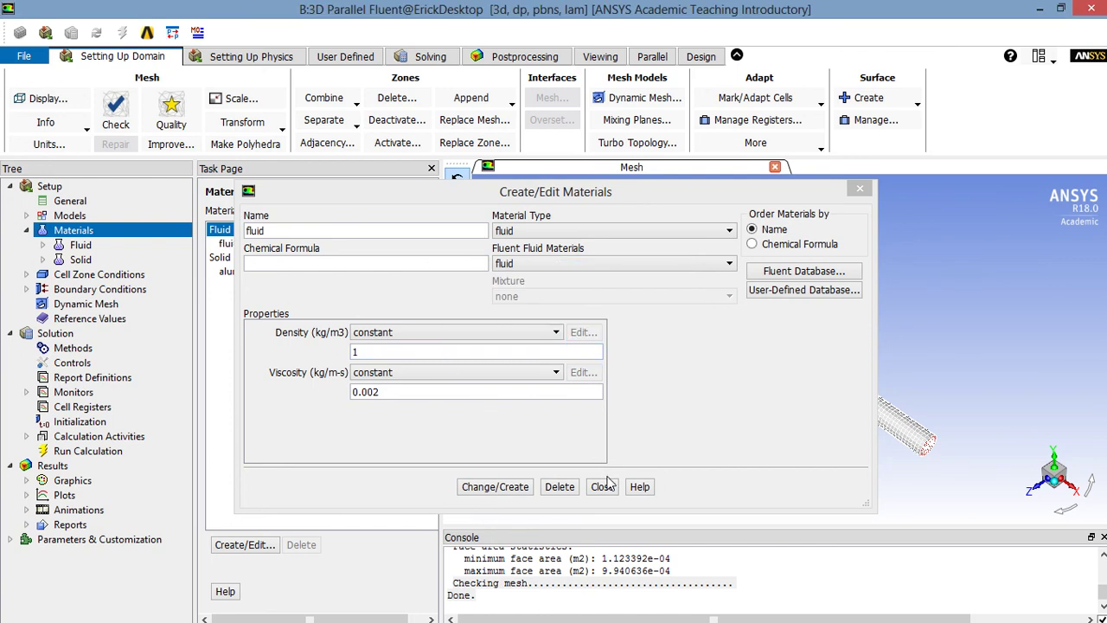
click(603, 487)
- Confirm the fluid cell zone uses material fluid, closing its settings without changes
click(26, 274)
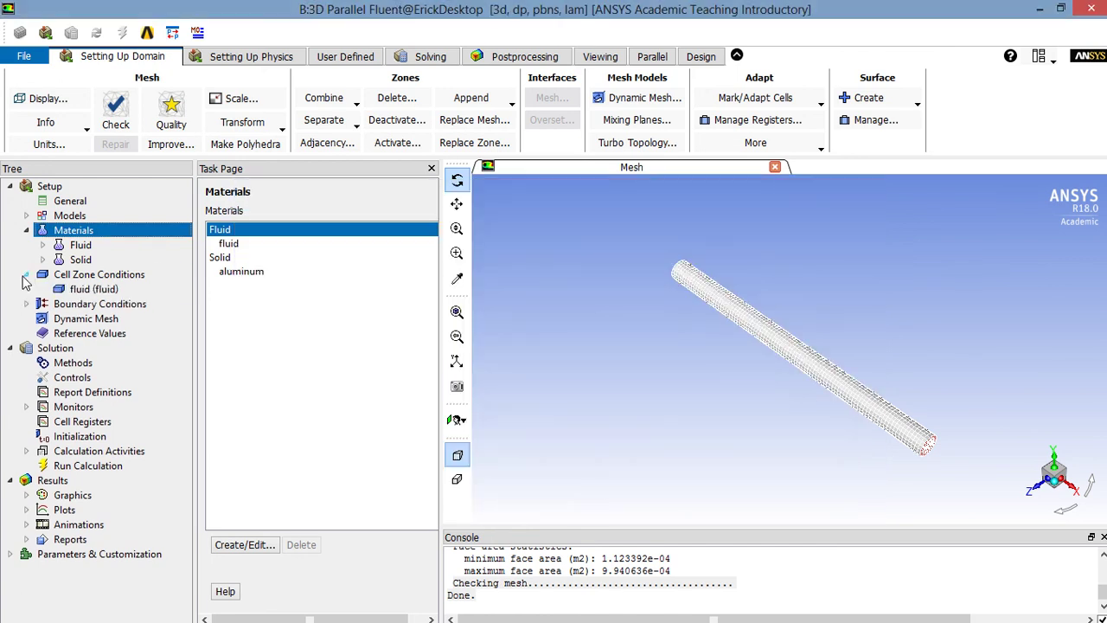
double_click(111, 289)
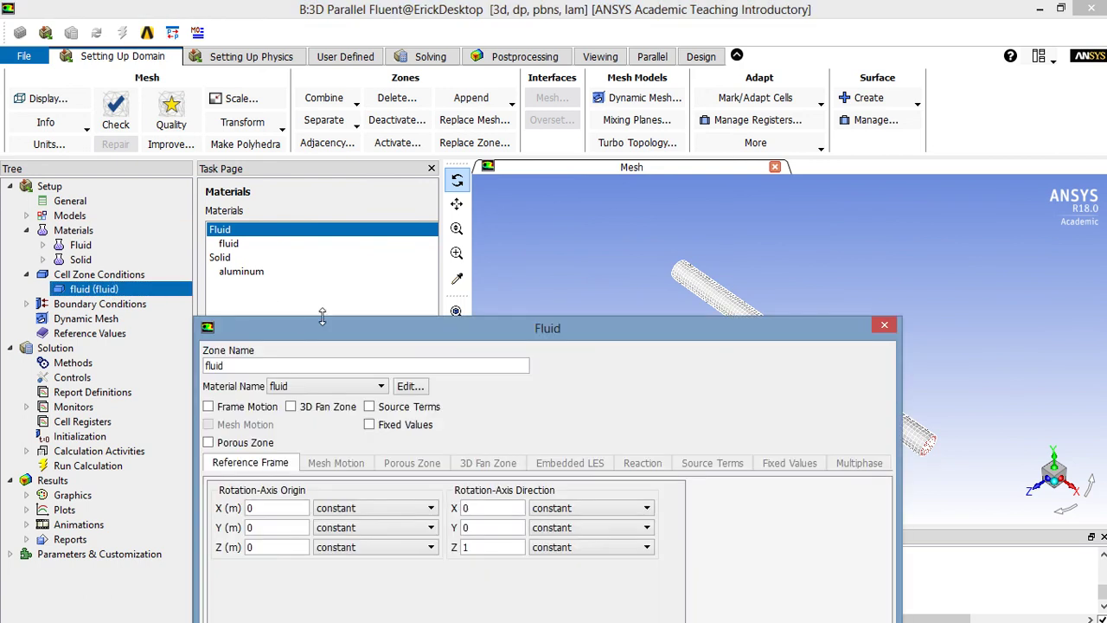
drag(323, 340, 286, 222)
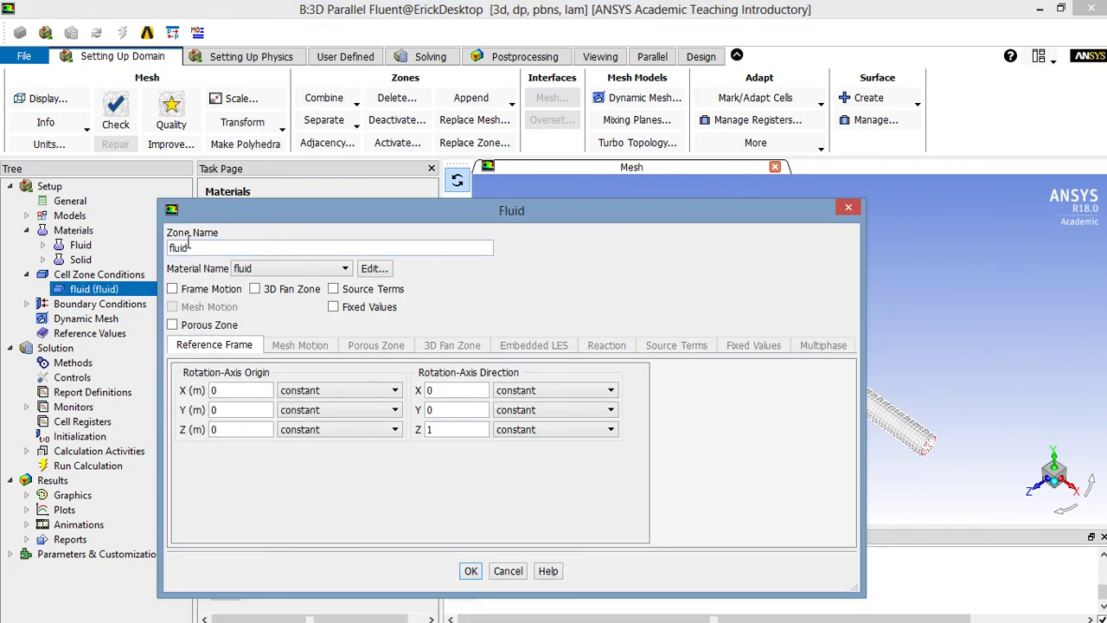
double_click(176, 249)
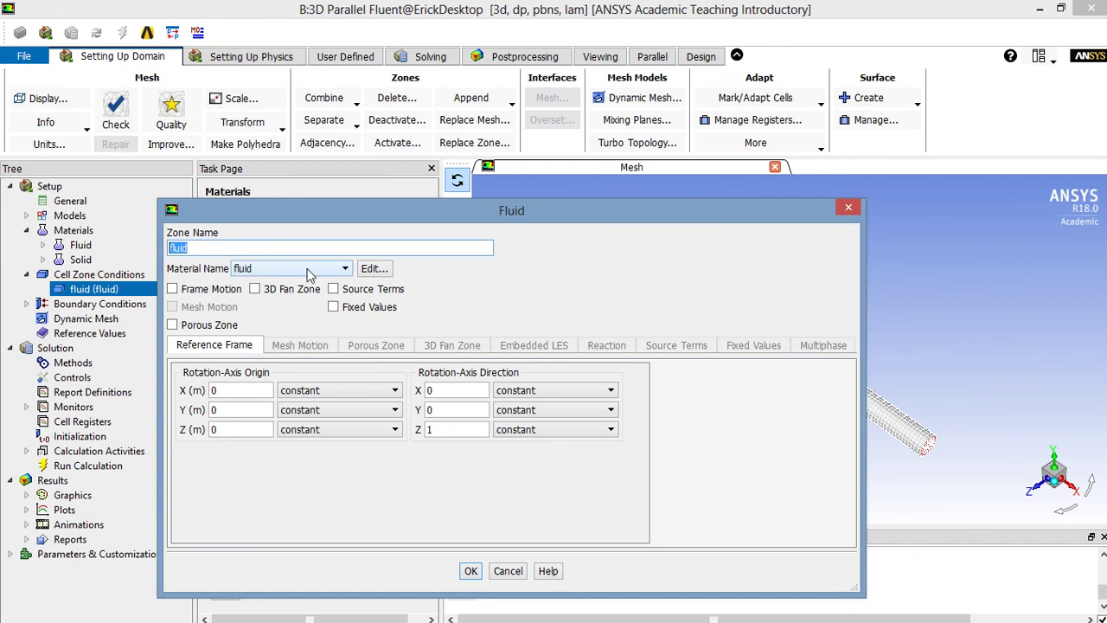
click(375, 272)
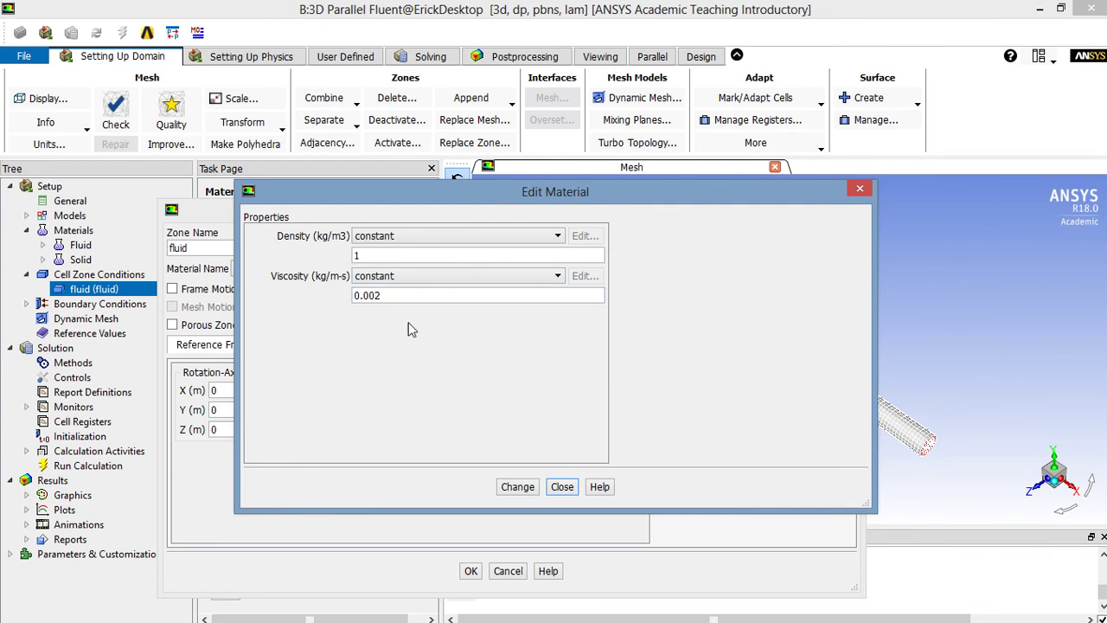
click(563, 487)
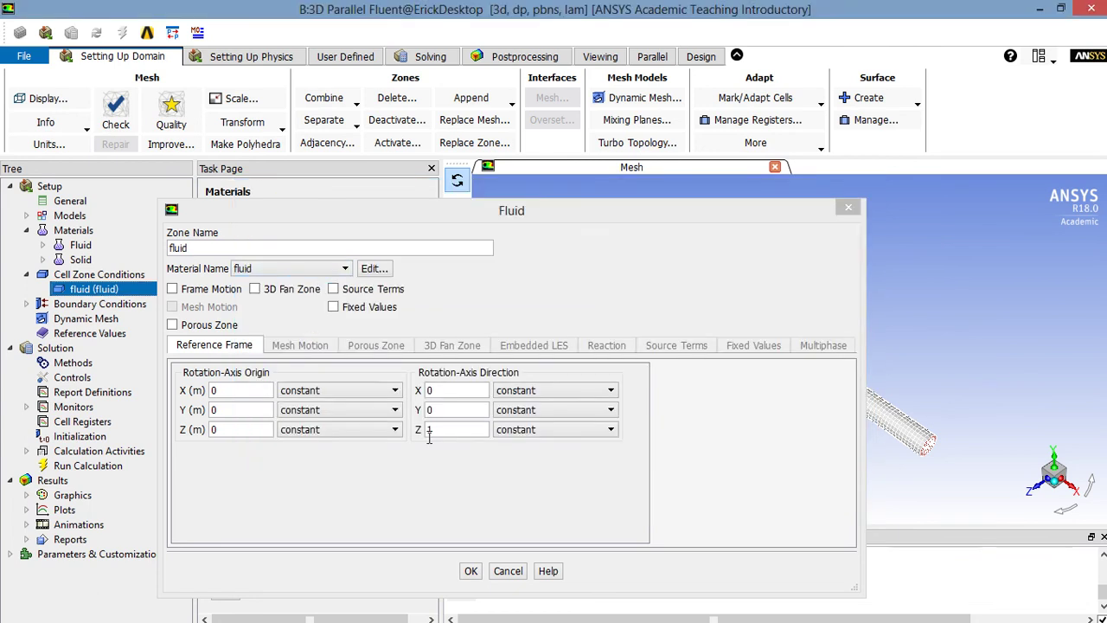
click(514, 571)
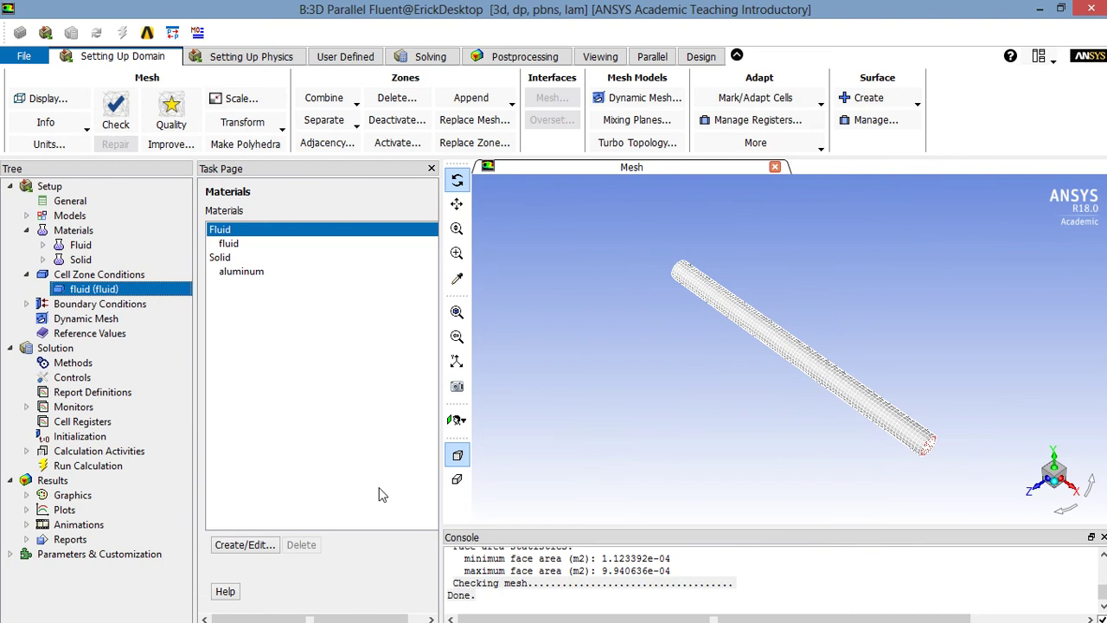
- Set the inlet velocity to magnitude-and-direction and edit its velocity magnitude
click(26, 304)
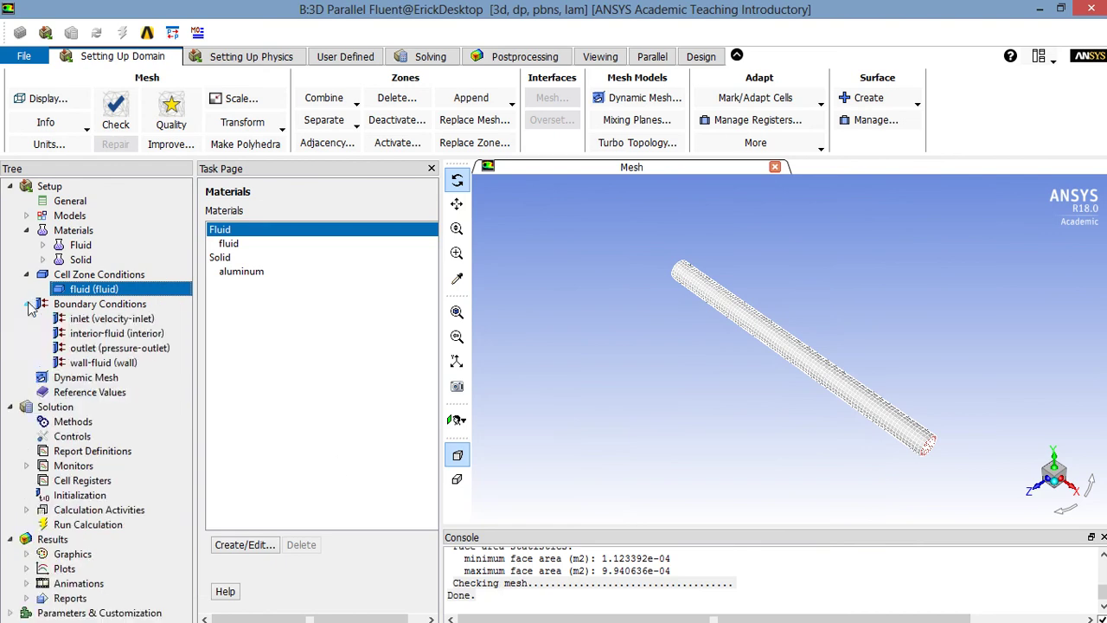
double_click(99, 306)
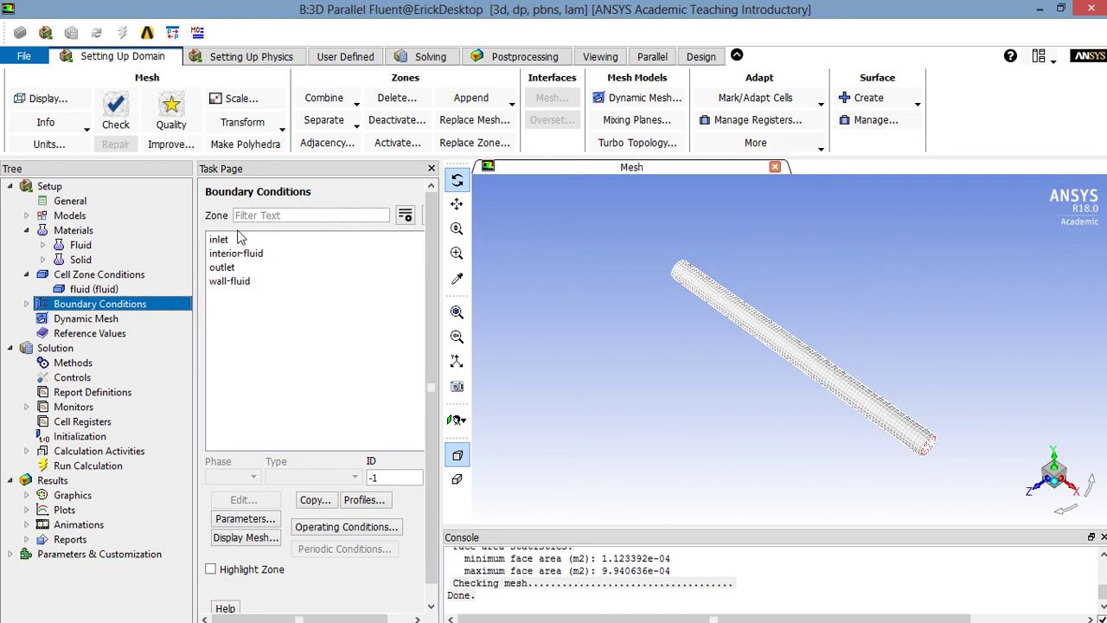
double_click(233, 241)
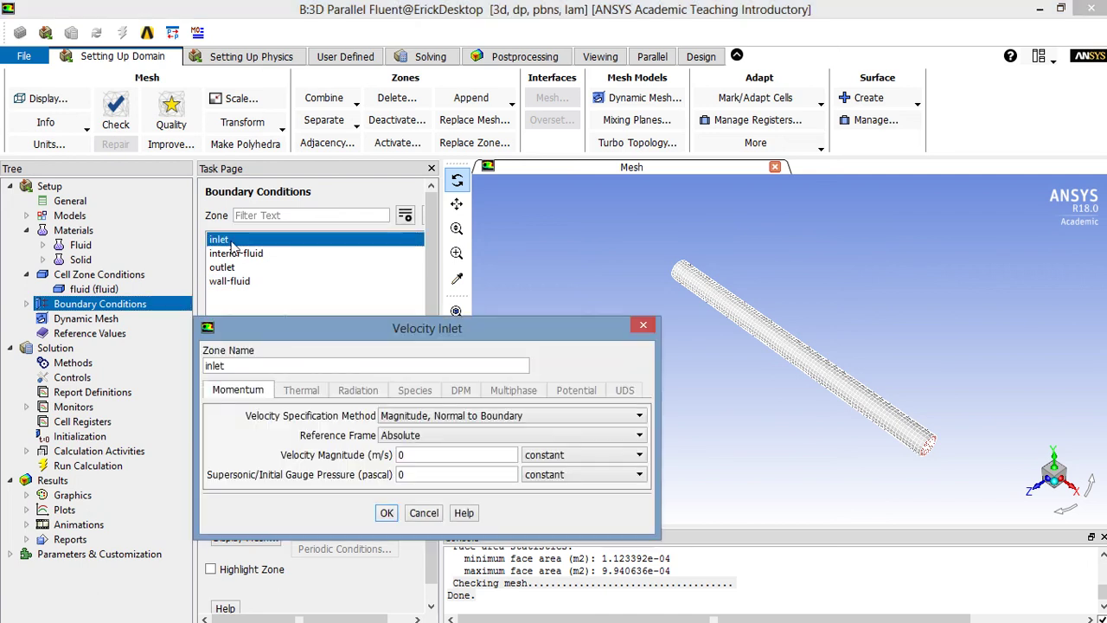
click(575, 416)
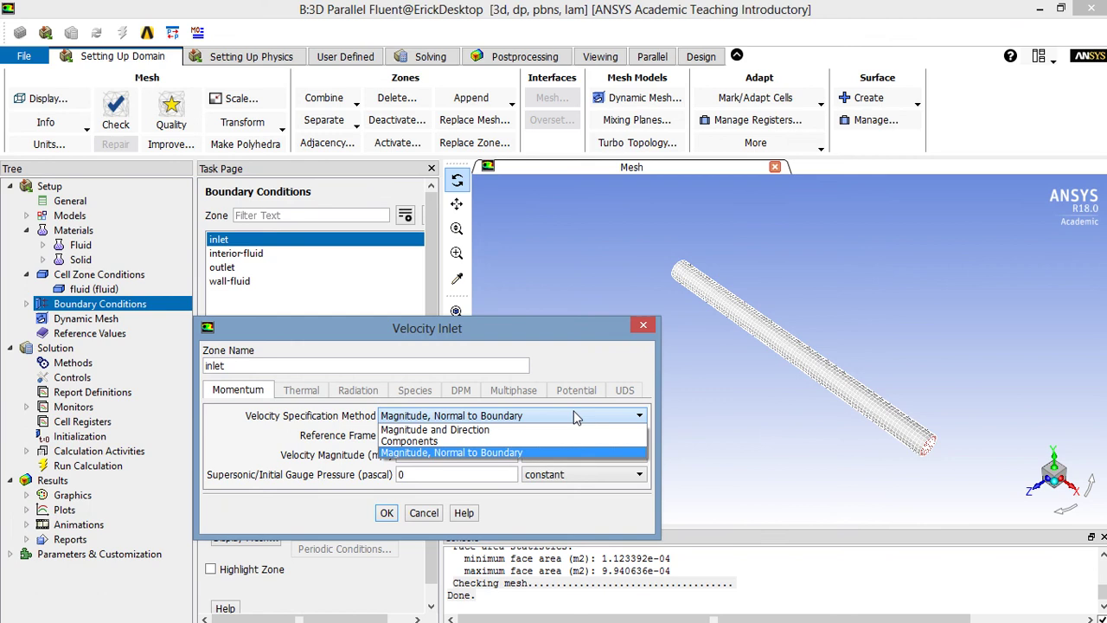
click(540, 429)
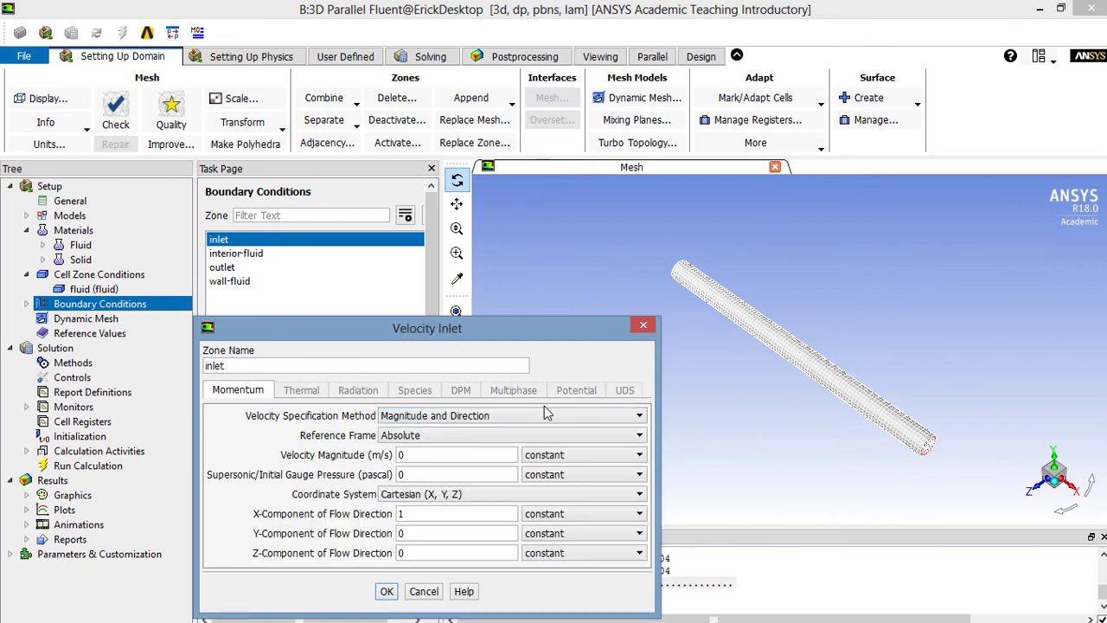
drag(511, 334, 516, 176)
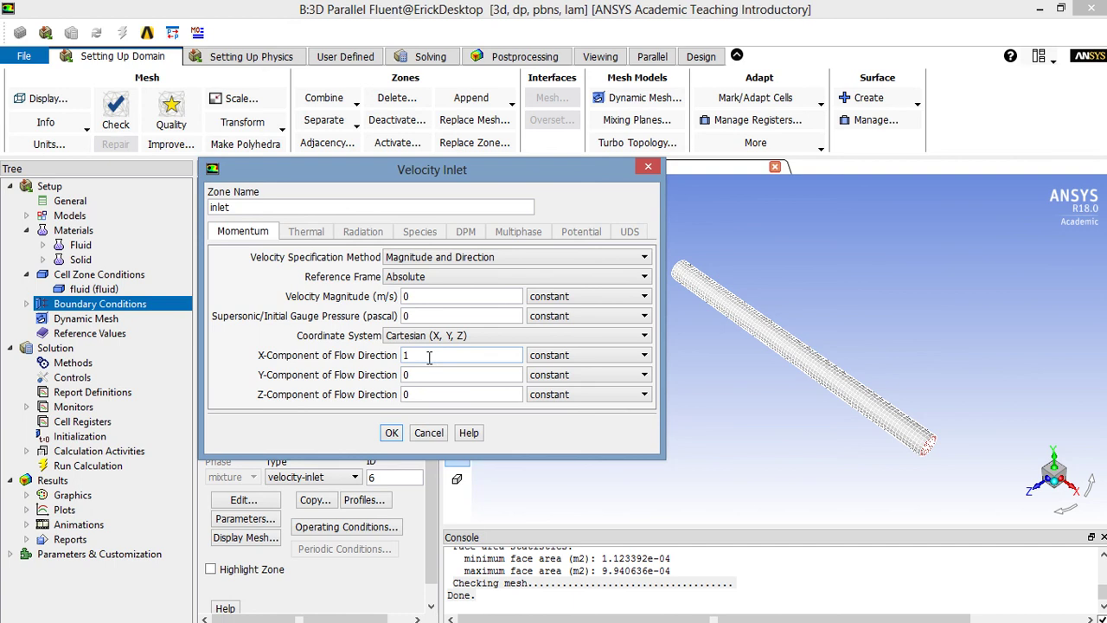
double_click(403, 295)
click(391, 432)
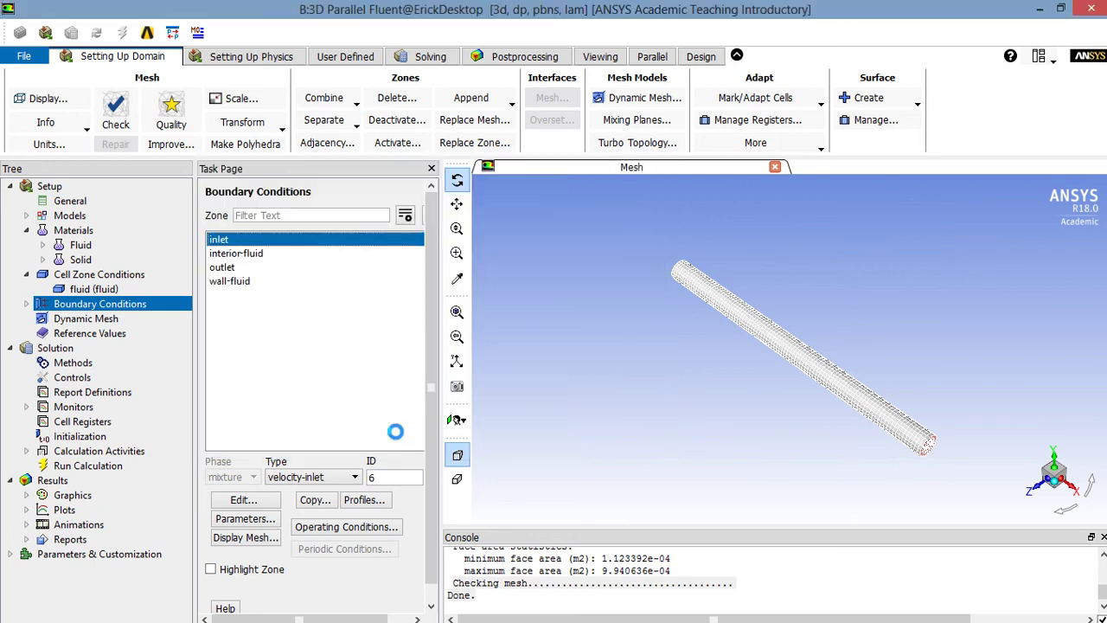
- Review the operating pressure and accept the outlet at 0 Pa gauge pressure
click(369, 527)
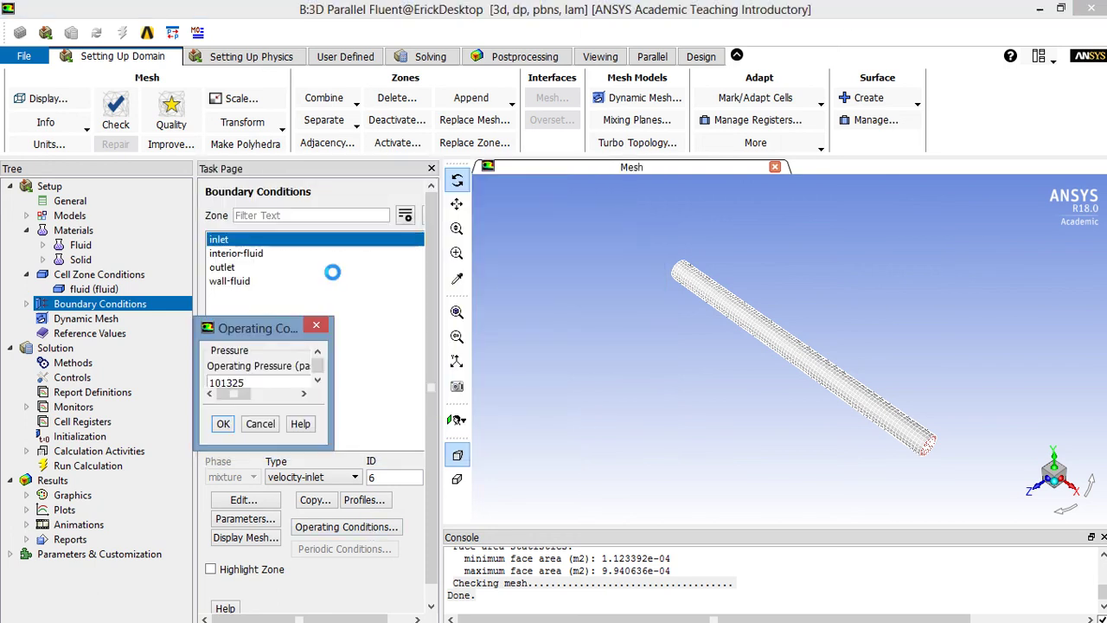
double_click(244, 383)
click(286, 497)
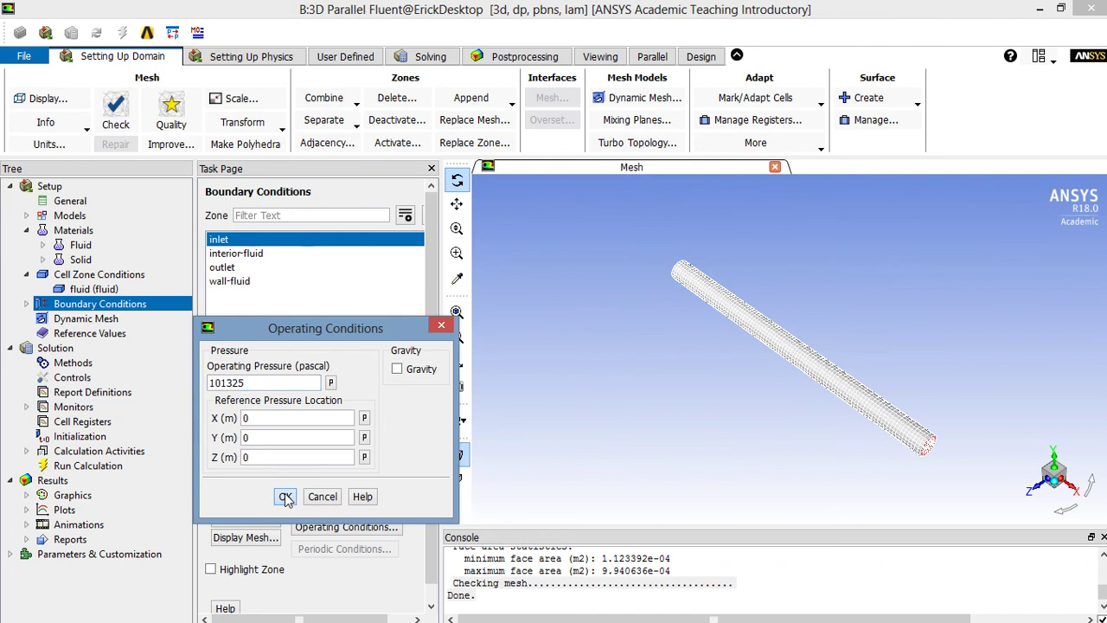
double_click(265, 268)
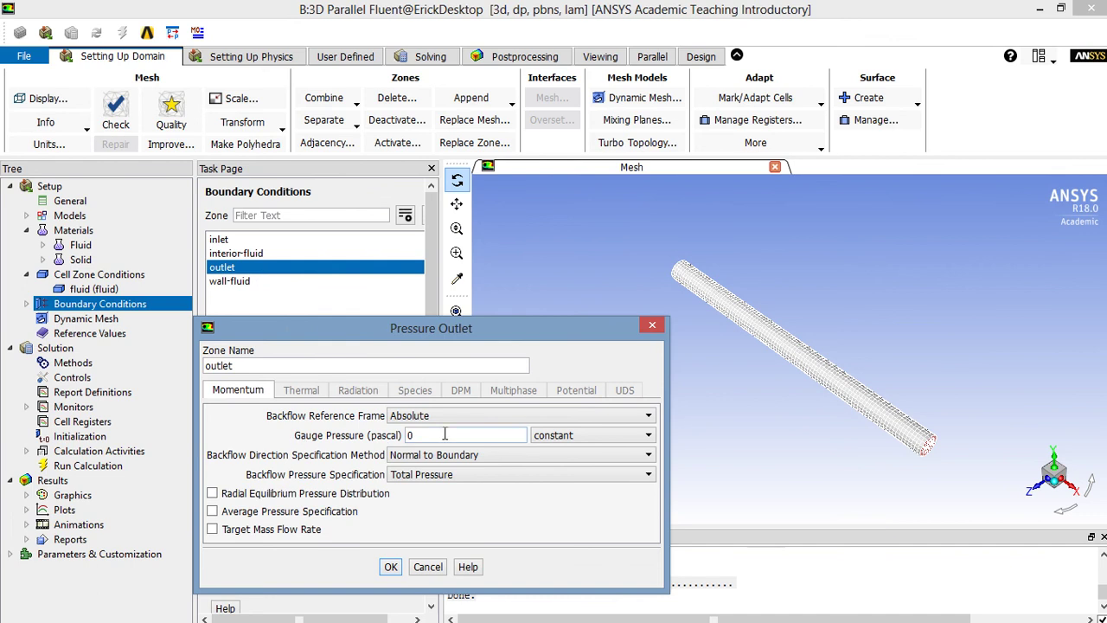
click(390, 566)
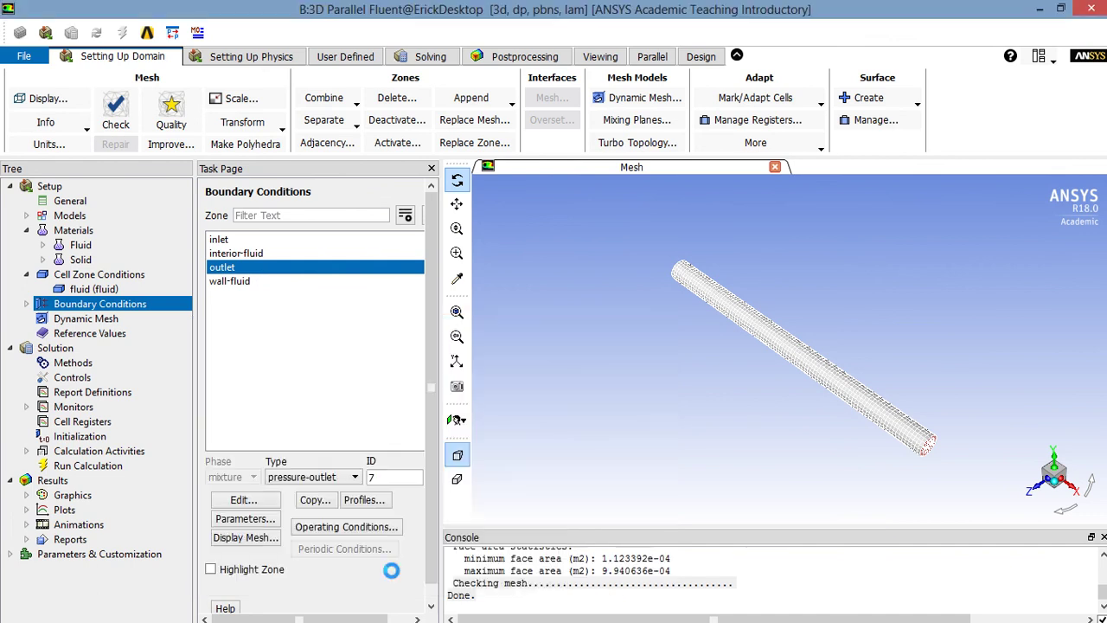
- Accept wall-fluid as a stationary no-slip wall and review the interior-fluid zone
click(256, 282)
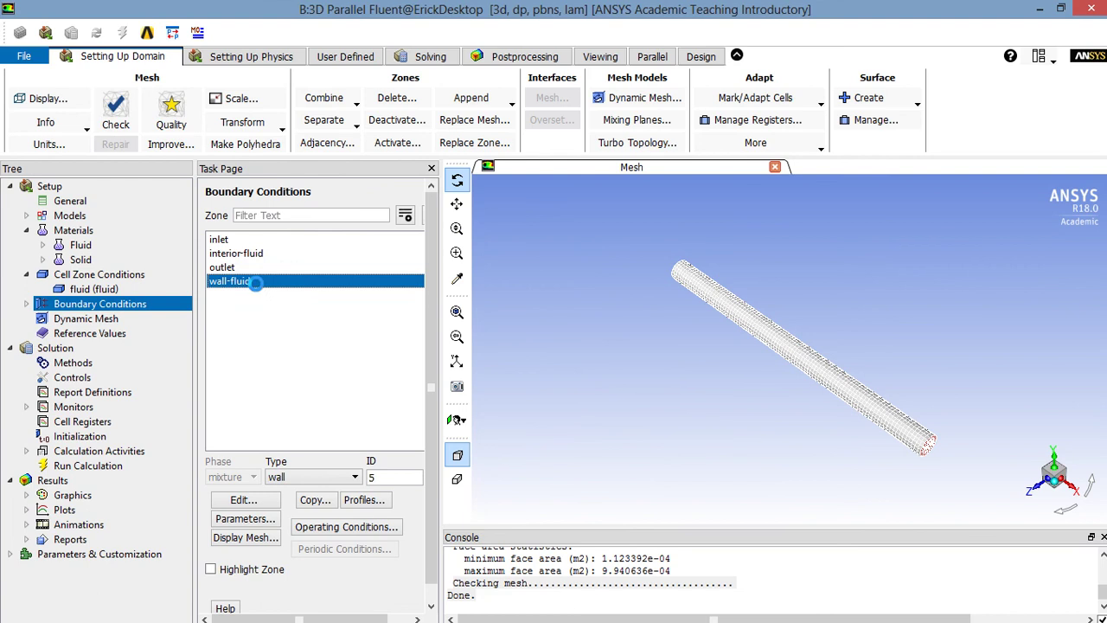
double_click(256, 282)
drag(289, 267, 296, 177)
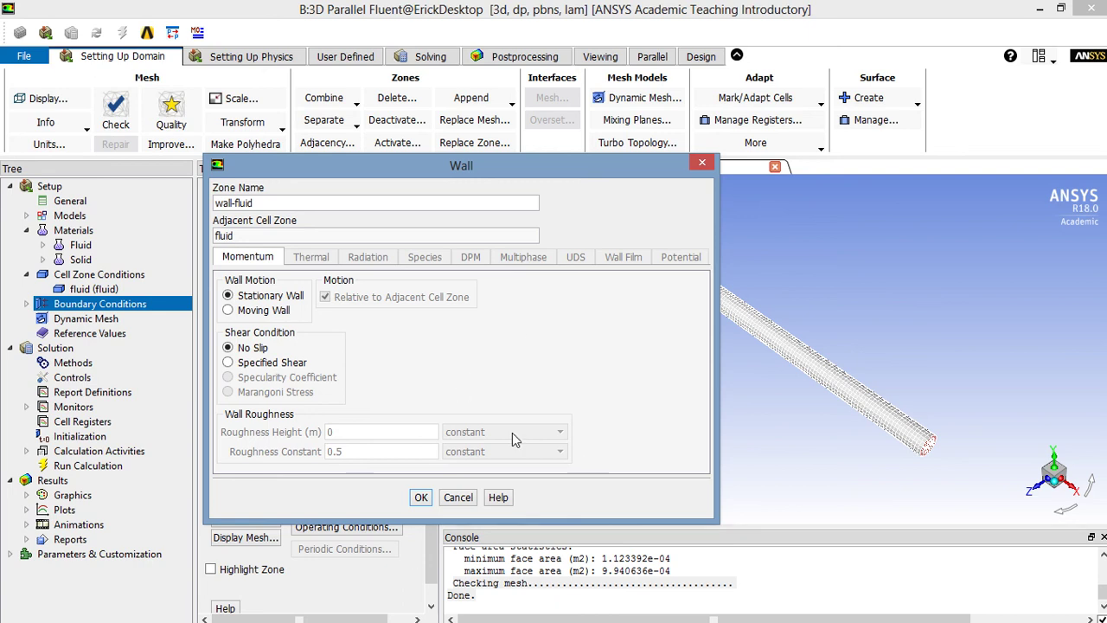
click(421, 498)
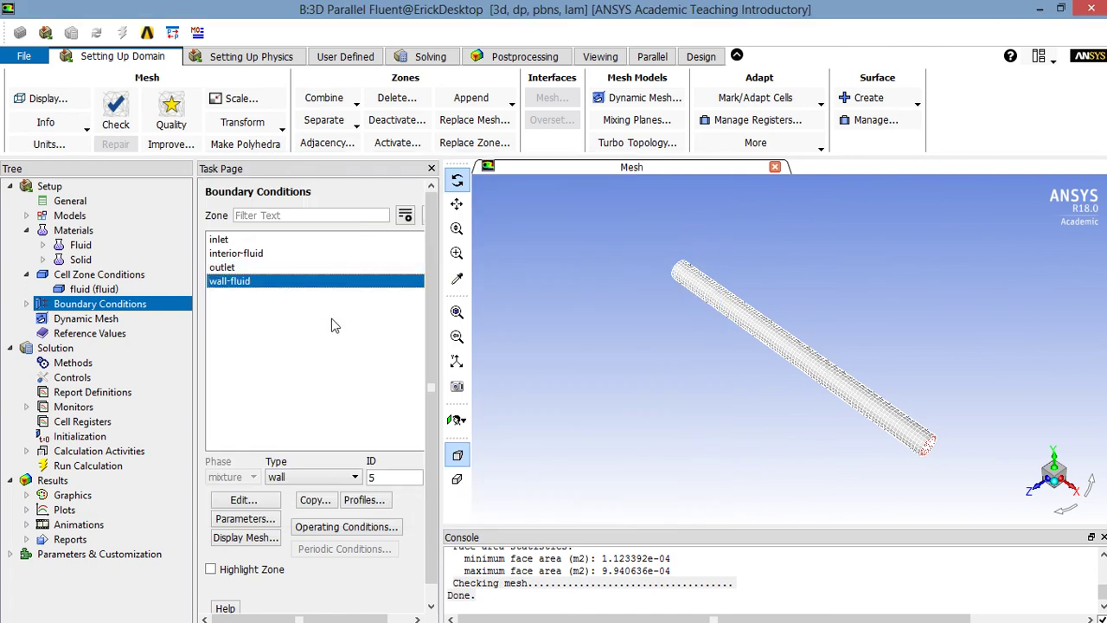
double_click(273, 252)
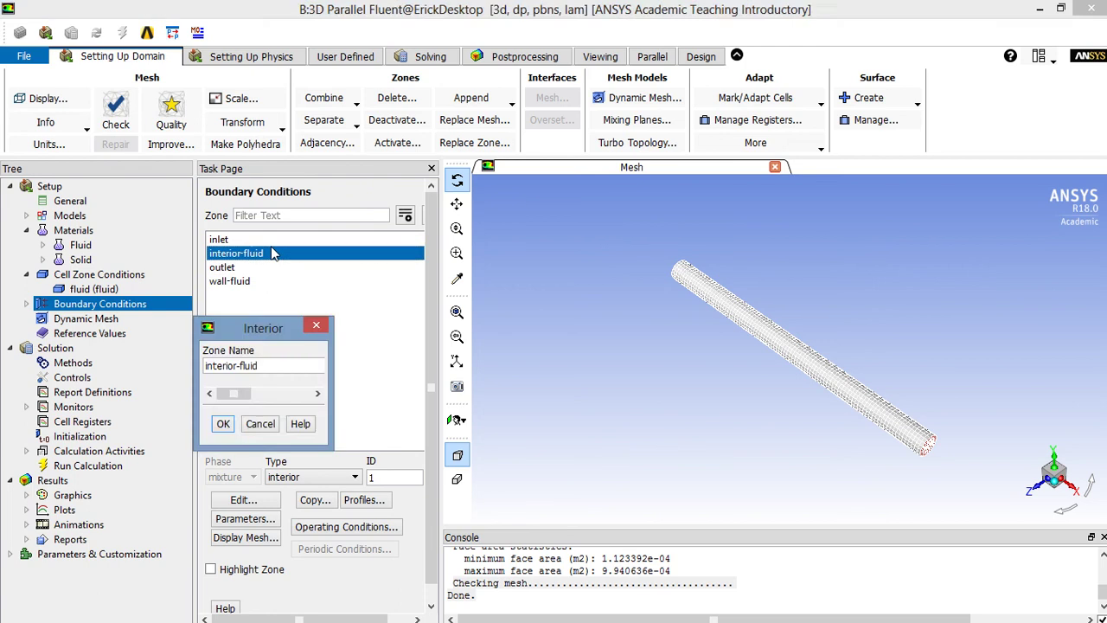
click(326, 399)
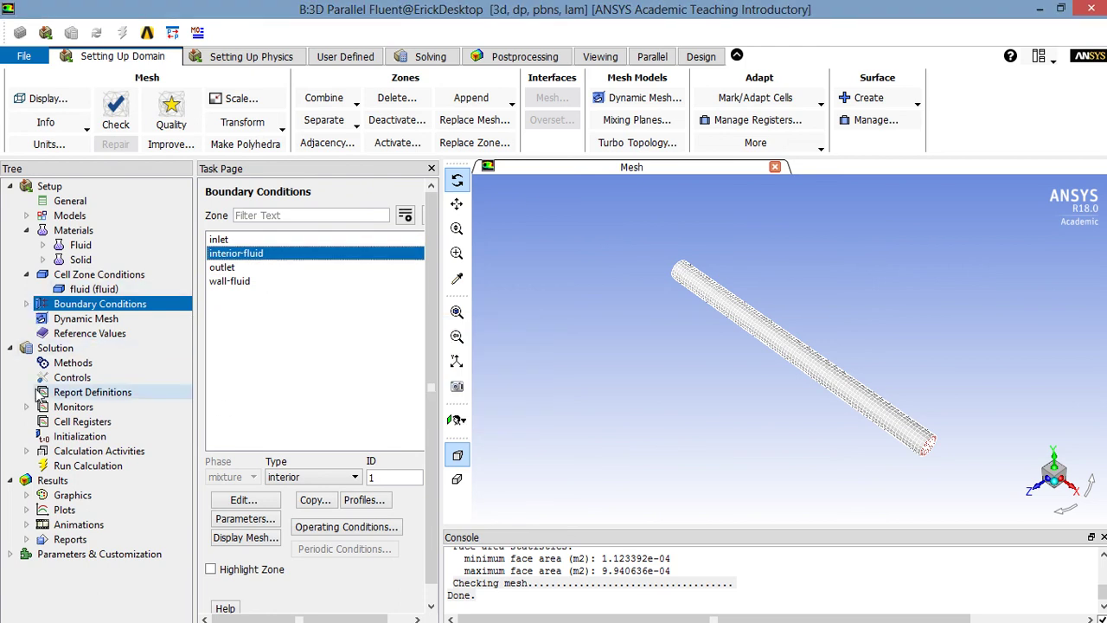
- Set the continuity and x-, y-, z-velocity residual absolute criteria to 0.0001
click(26, 407)
double_click(87, 422)
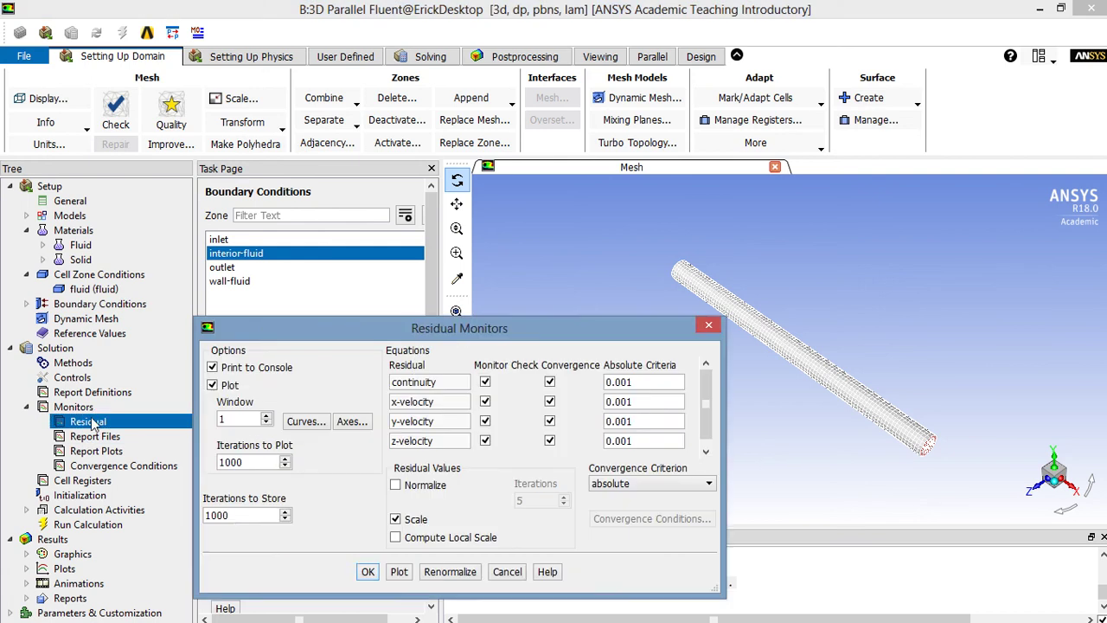
click(626, 381)
text(0.0001)
double_click(646, 386)
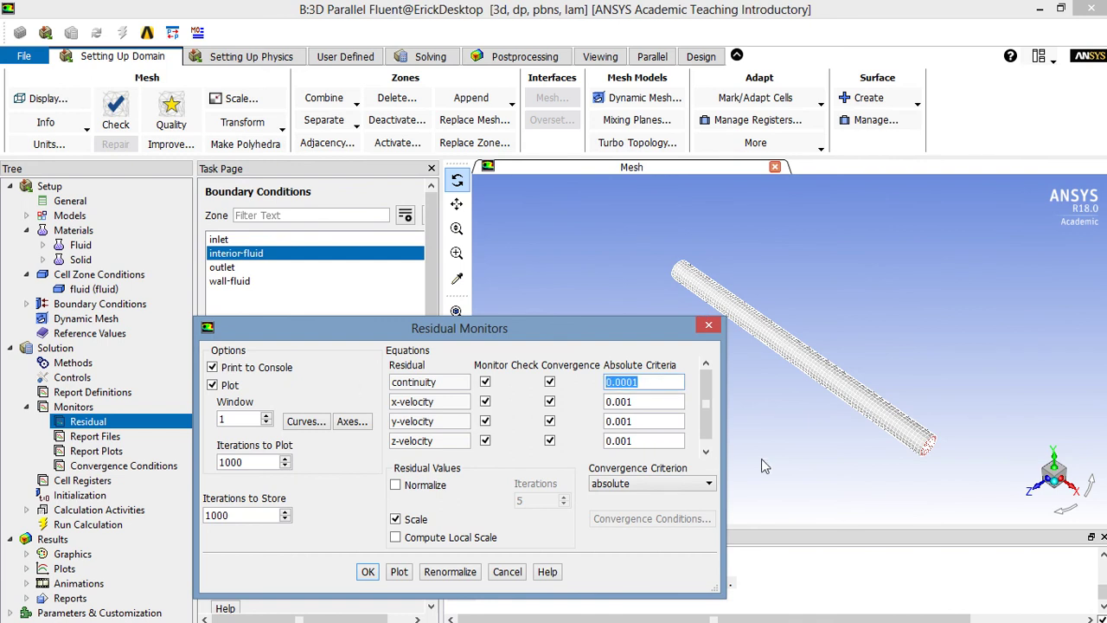
double_click(657, 400)
text(0.0001)
double_click(631, 421)
text(0.0001)
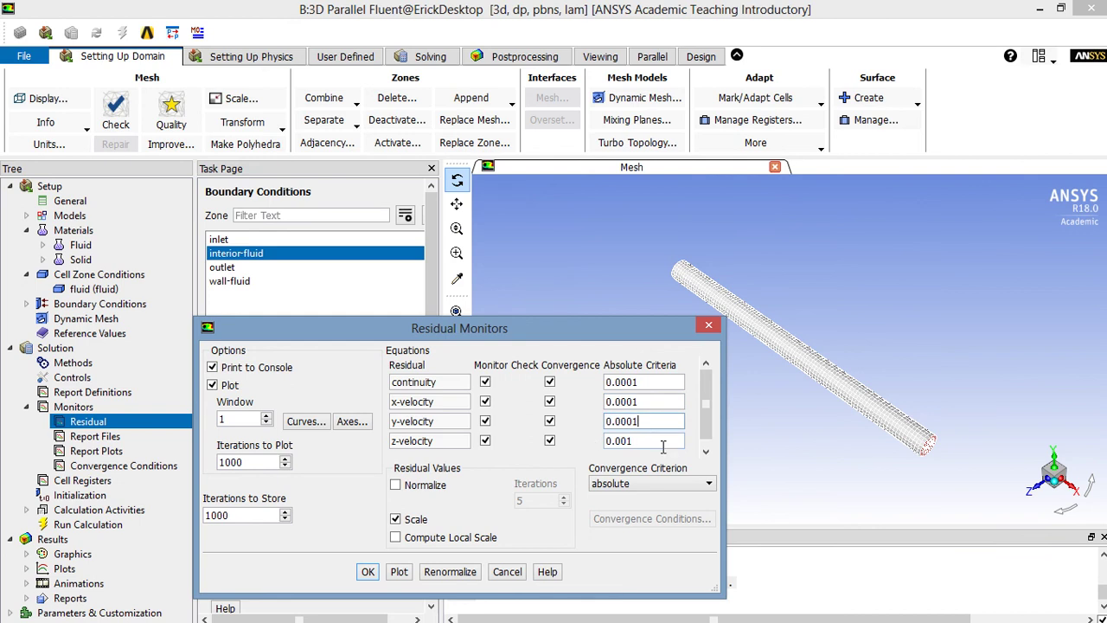
double_click(657, 441)
text(0.0001)
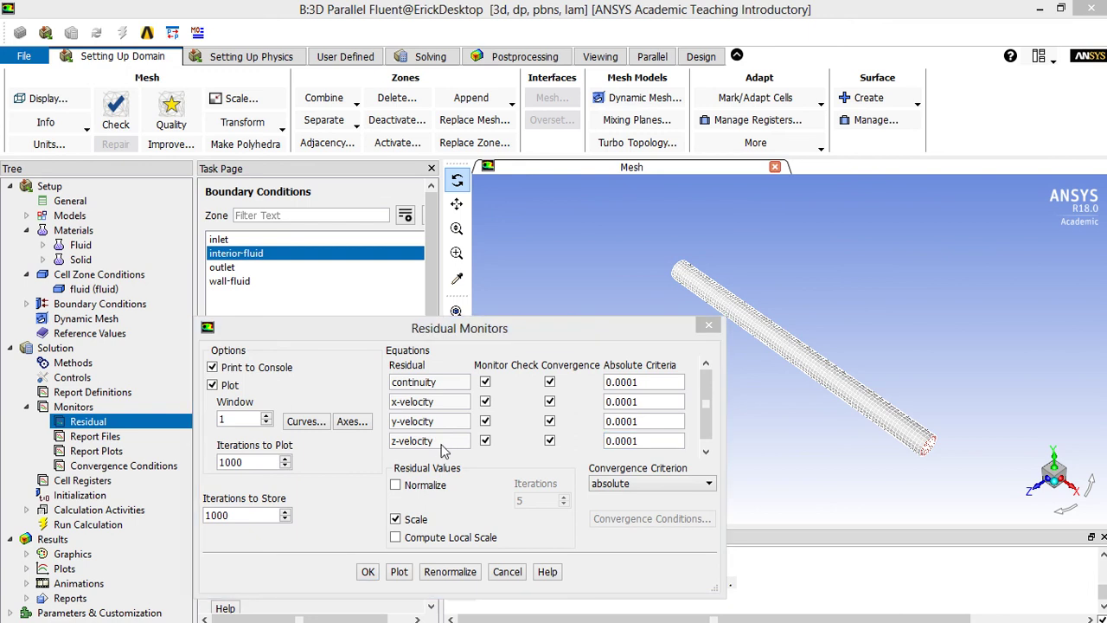
click(368, 572)
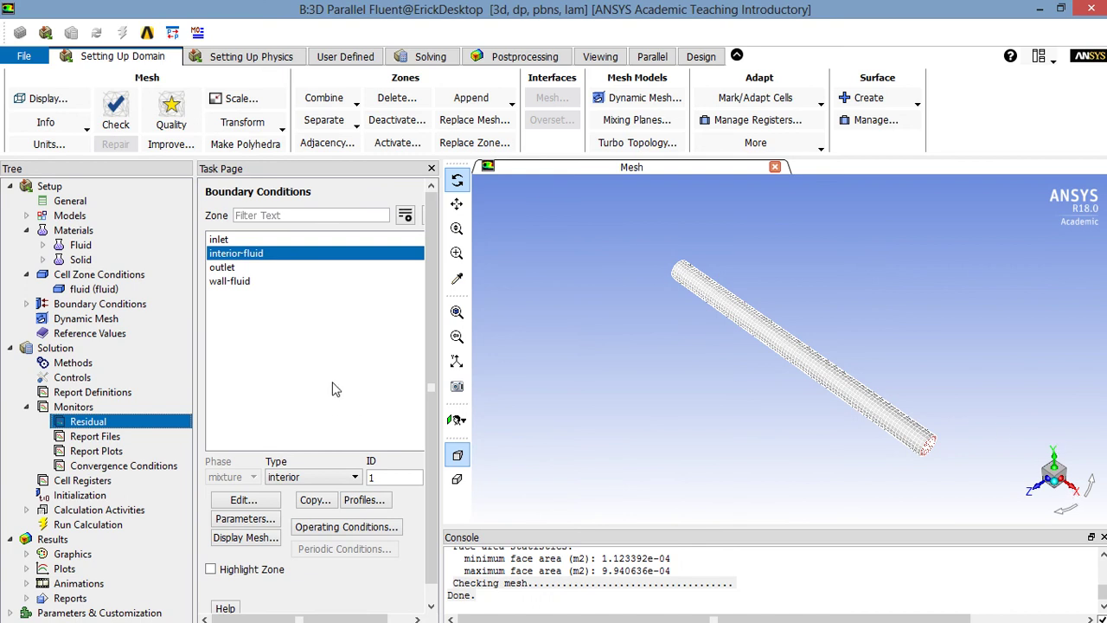
- Standard-initialize the flow field with a uniform X velocity of 1 m/s
click(97, 499)
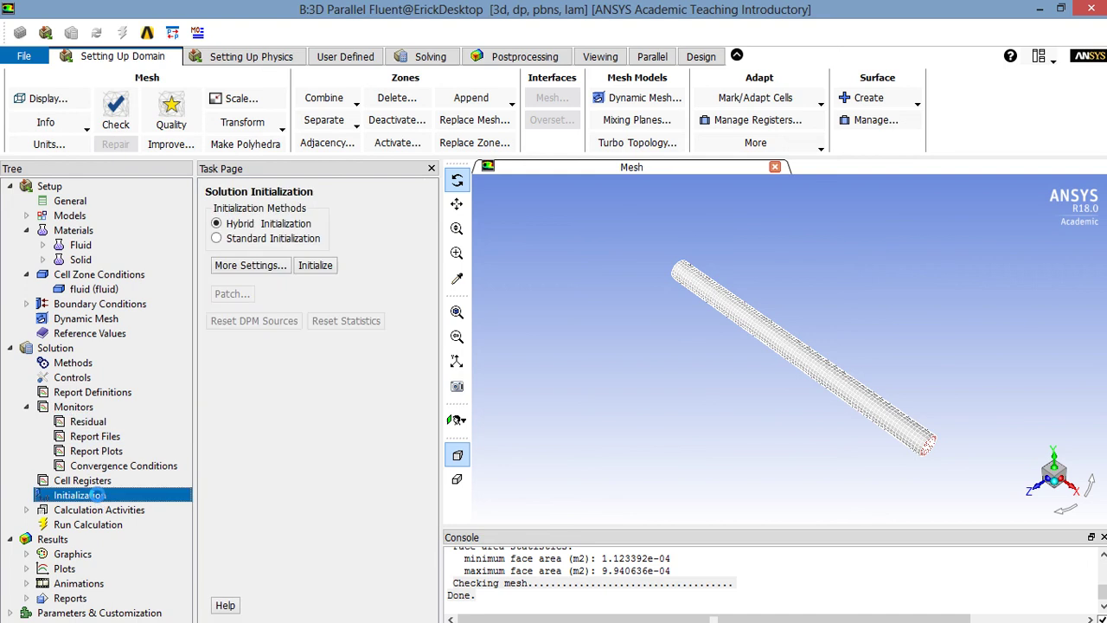
click(242, 239)
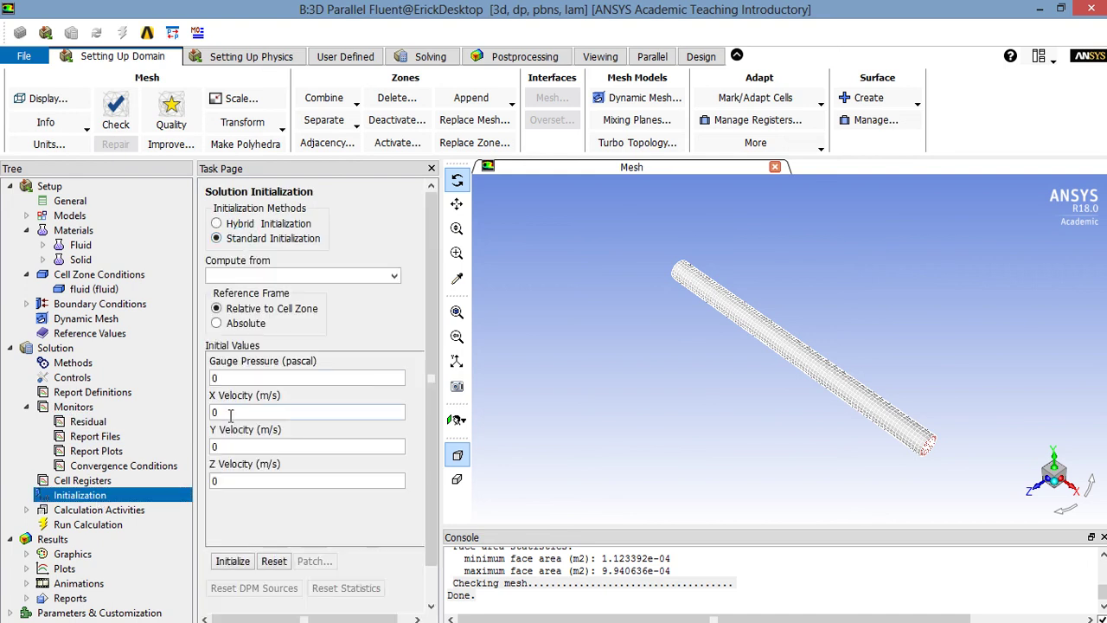
double_click(231, 413)
text(1)
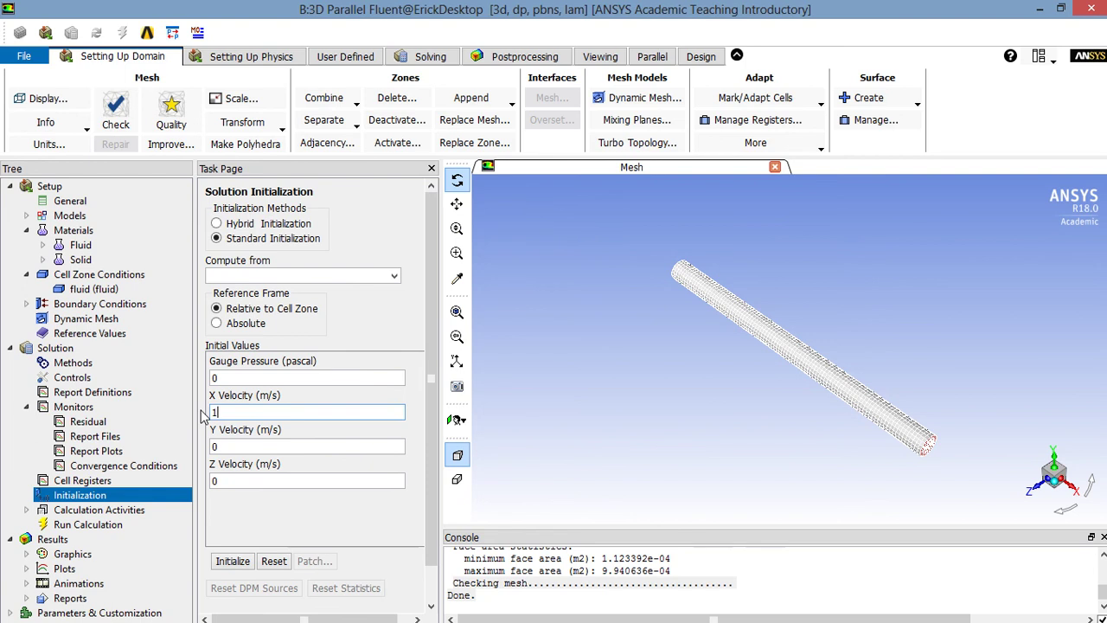
click(242, 562)
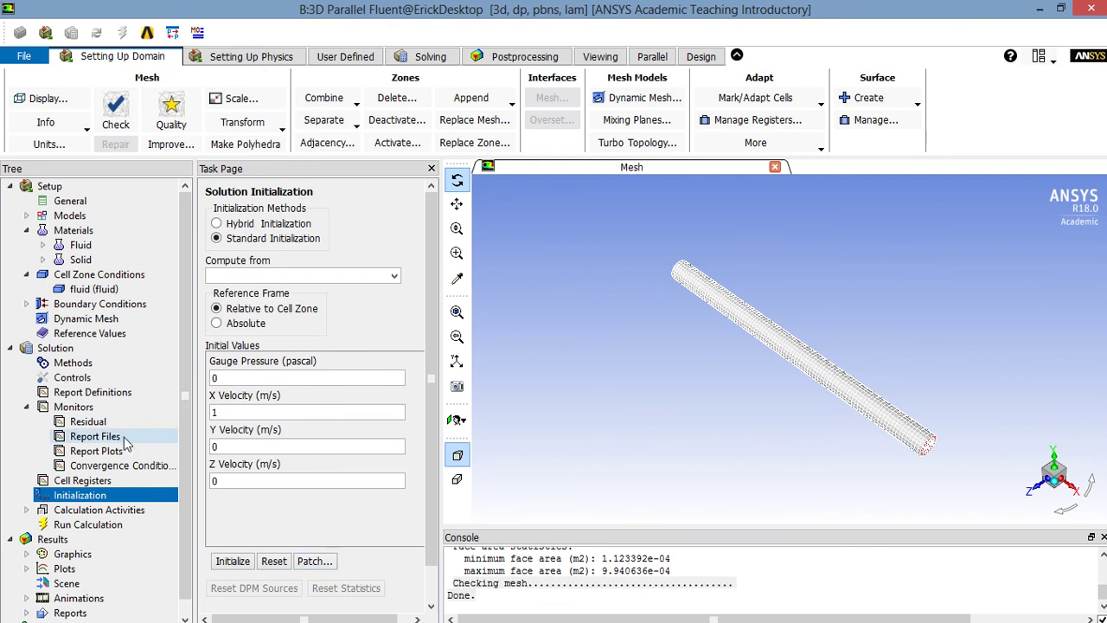
click(101, 528)
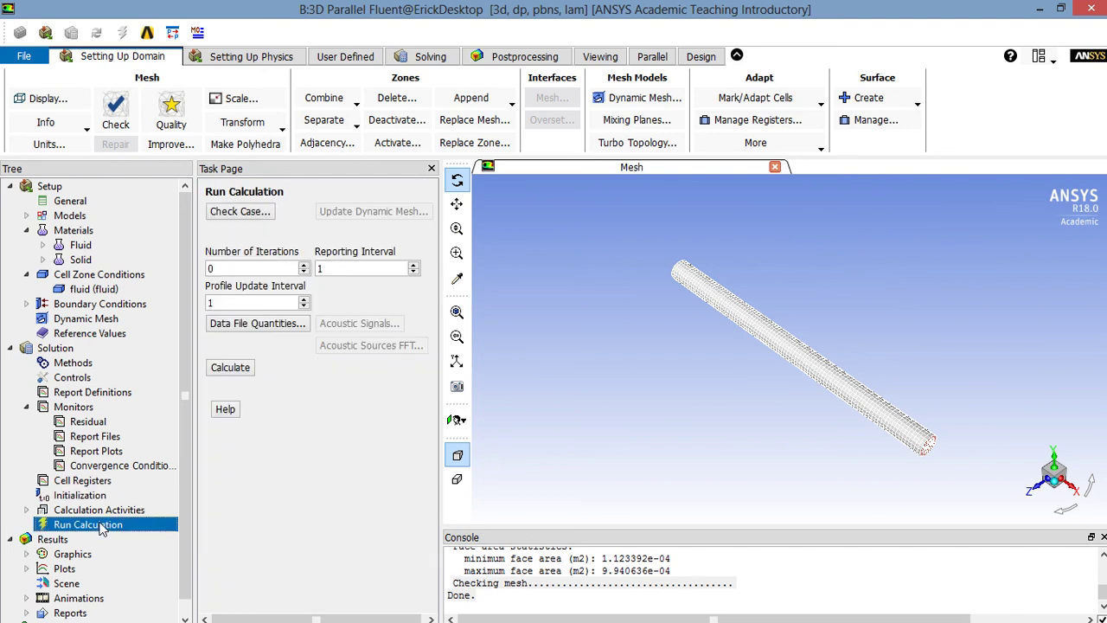
- Run the solver for 1000 iterations and dismiss the calculation complete message
double_click(226, 269)
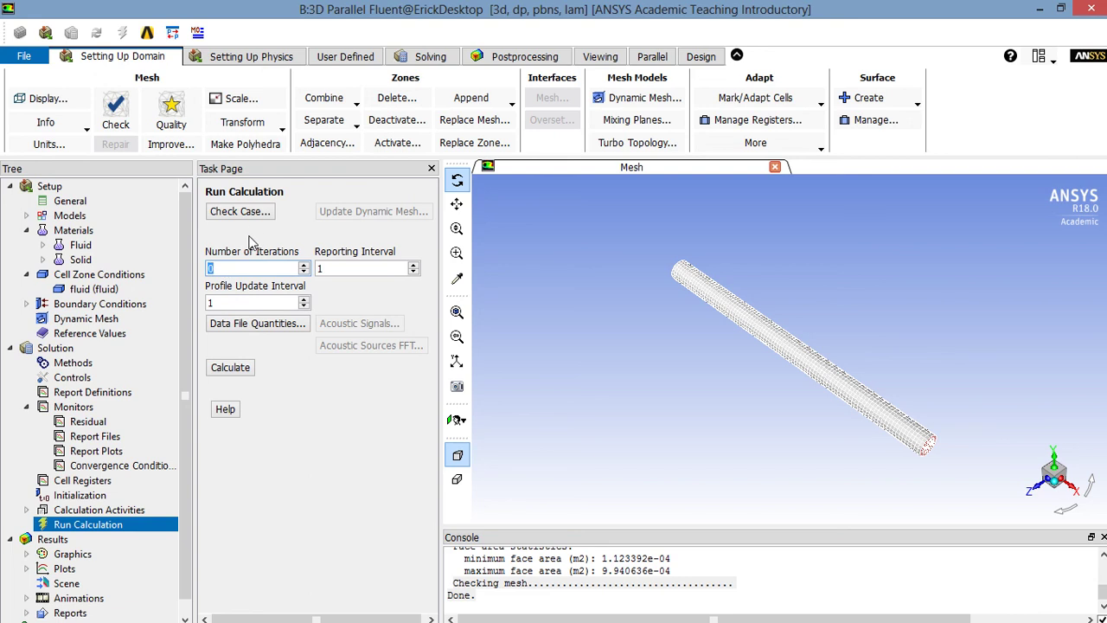
text(1000)
click(231, 372)
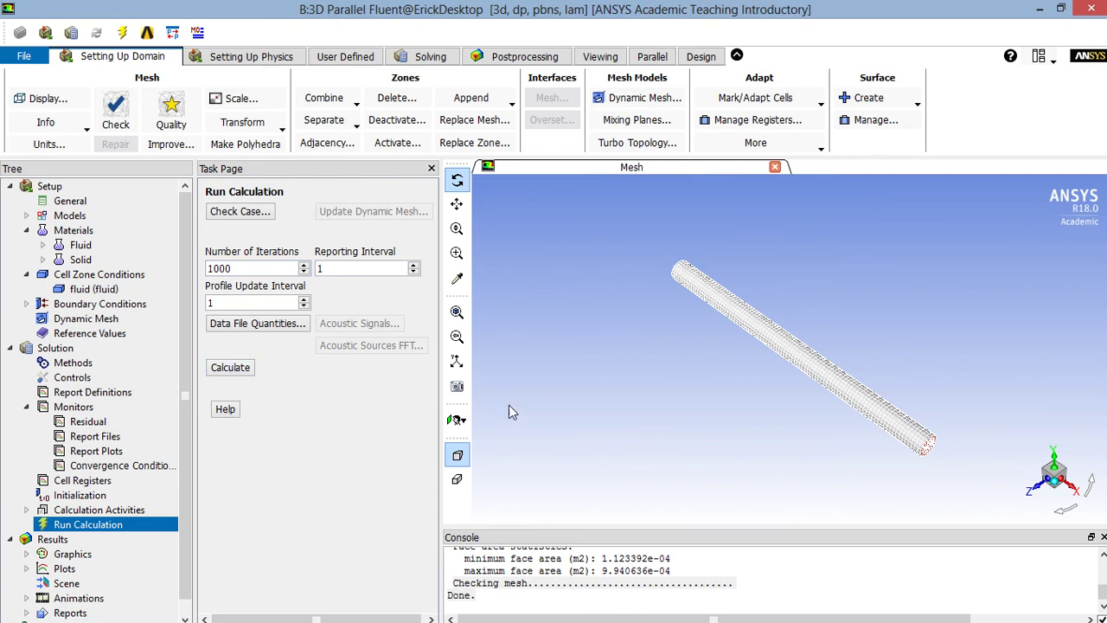
click(238, 372)
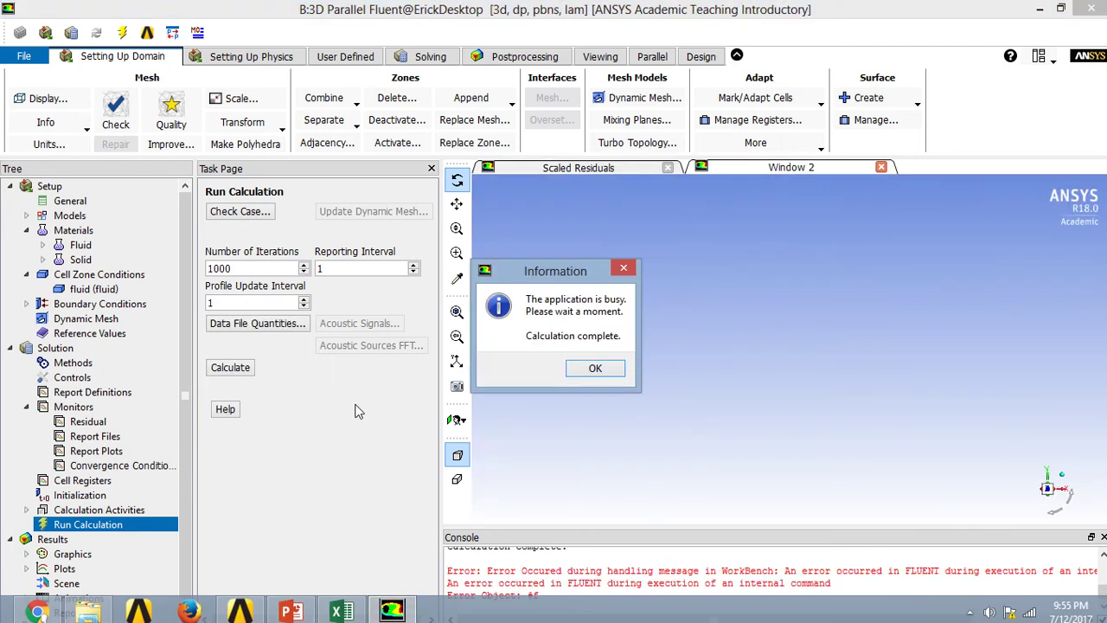
click(594, 369)
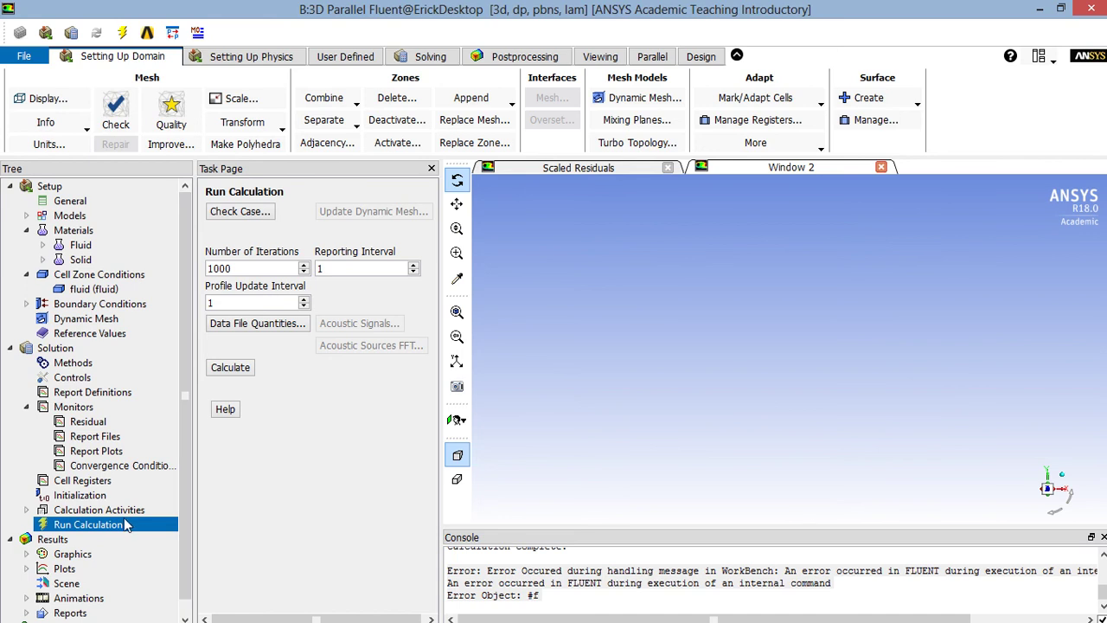
- Plot velocity magnitude along the interior-fluid surface as an XY plot
double_click(88, 421)
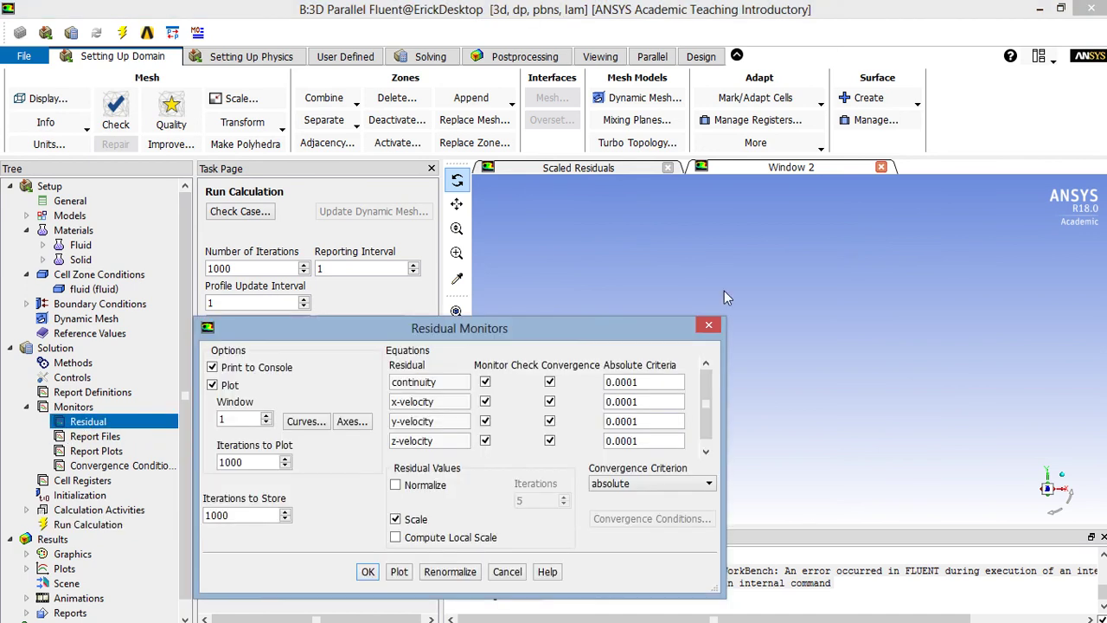
click(707, 327)
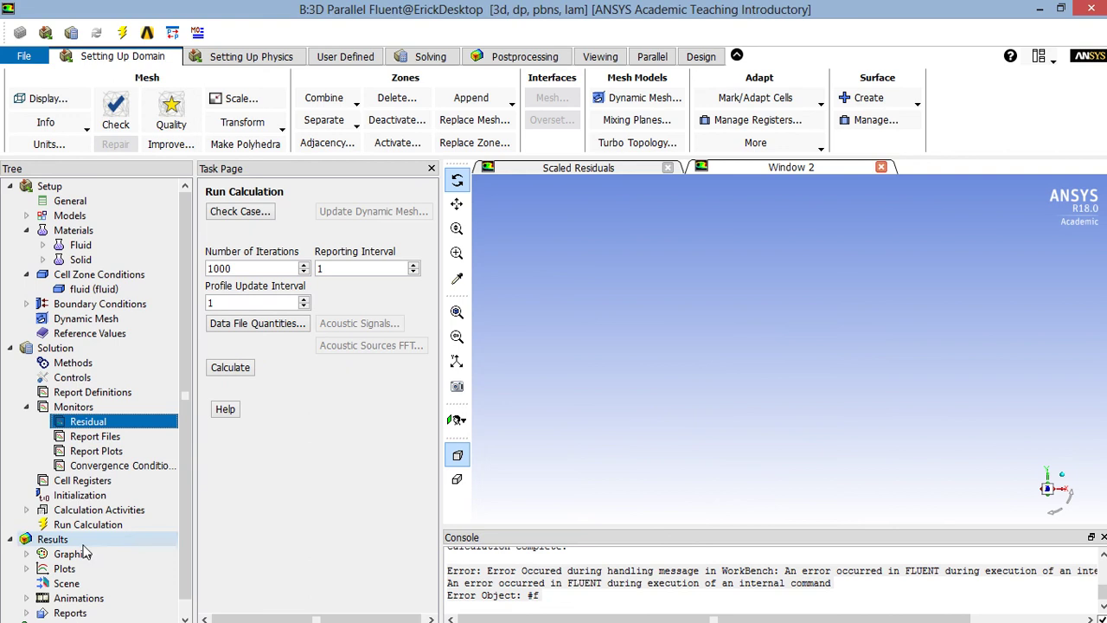
click(31, 571)
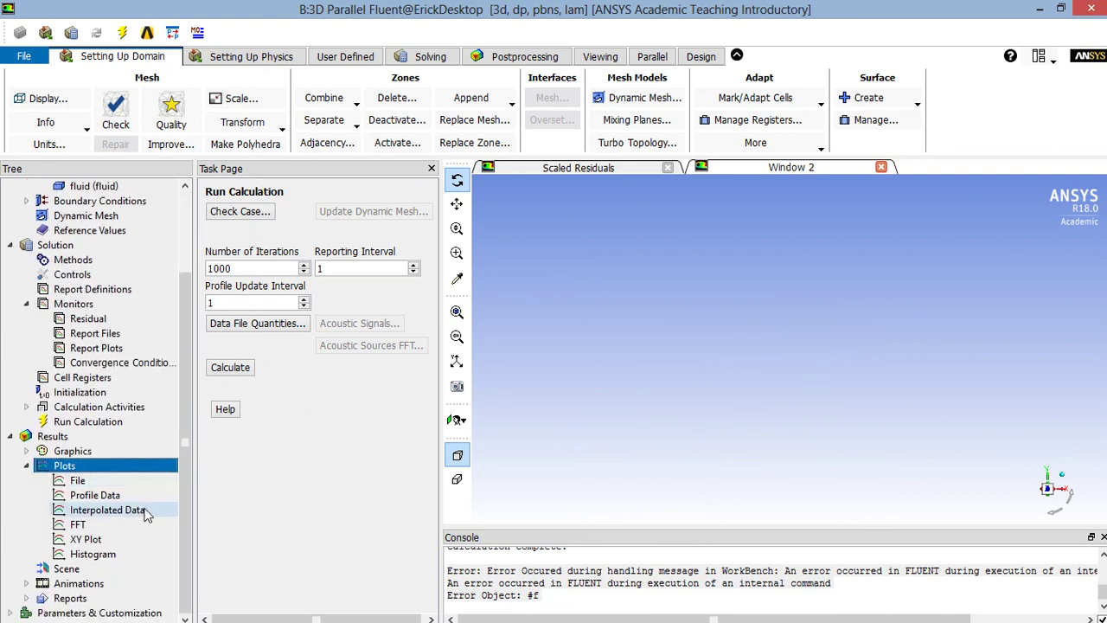
double_click(87, 540)
drag(471, 336, 459, 209)
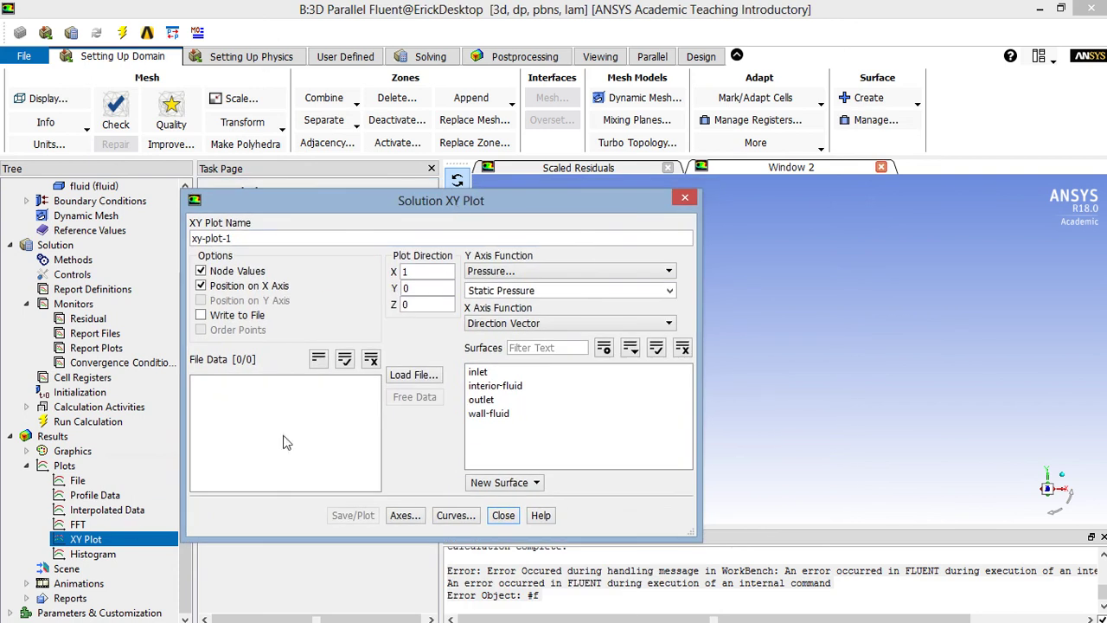
click(540, 271)
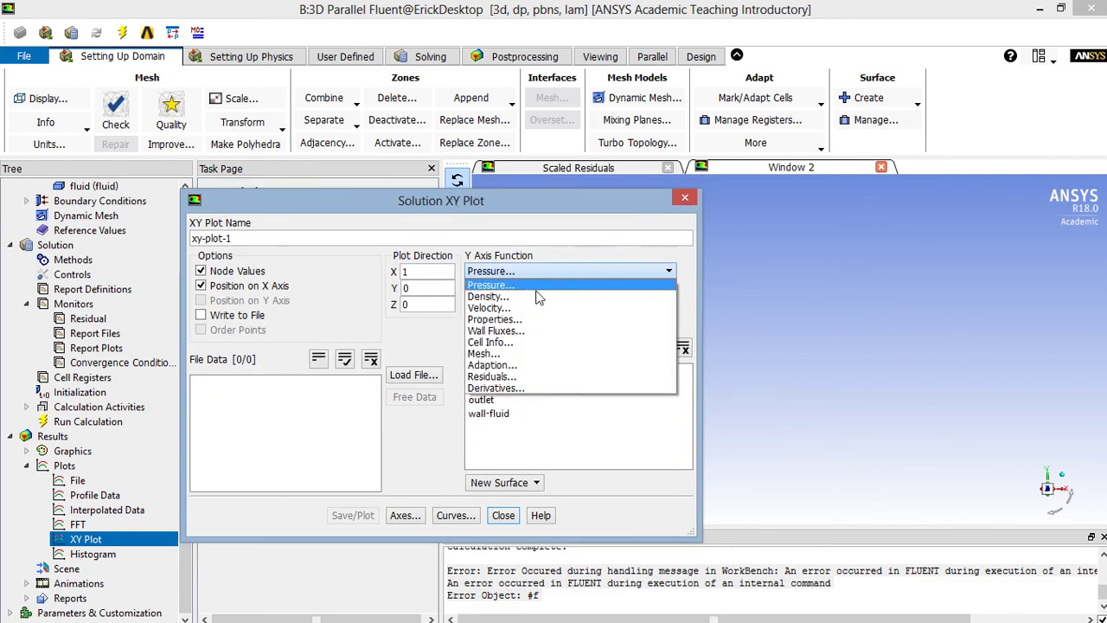
click(523, 306)
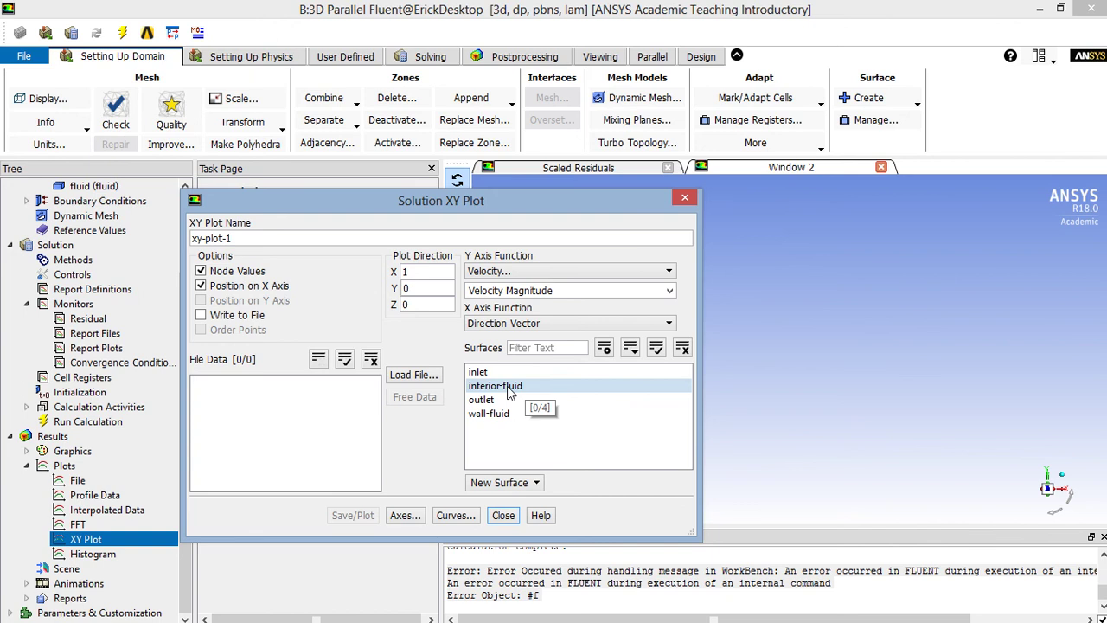
click(511, 387)
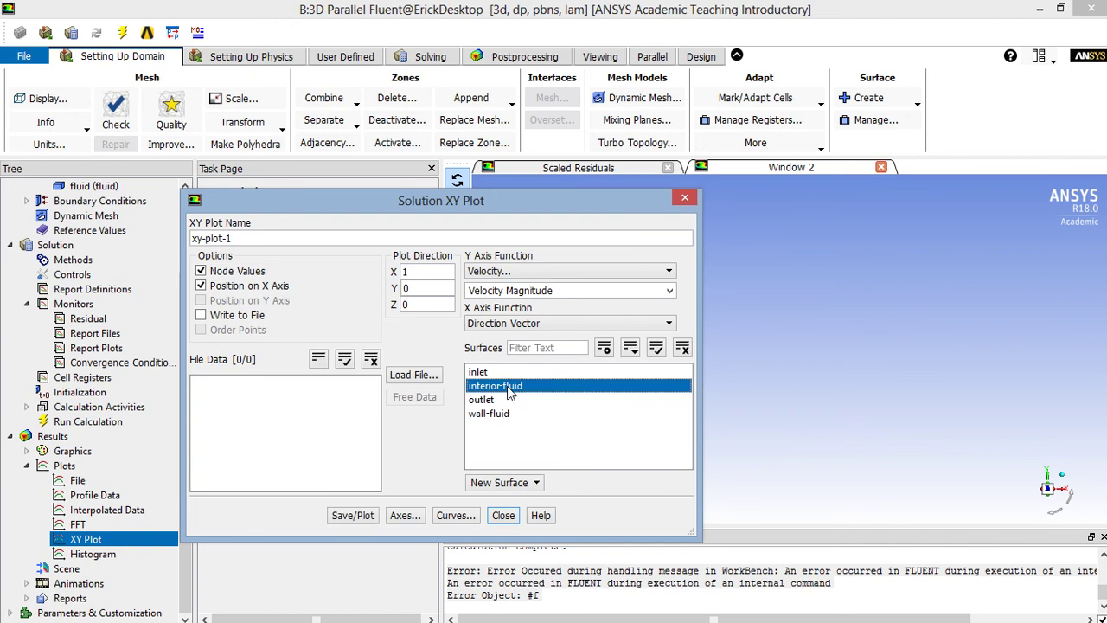
drag(498, 200, 385, 260)
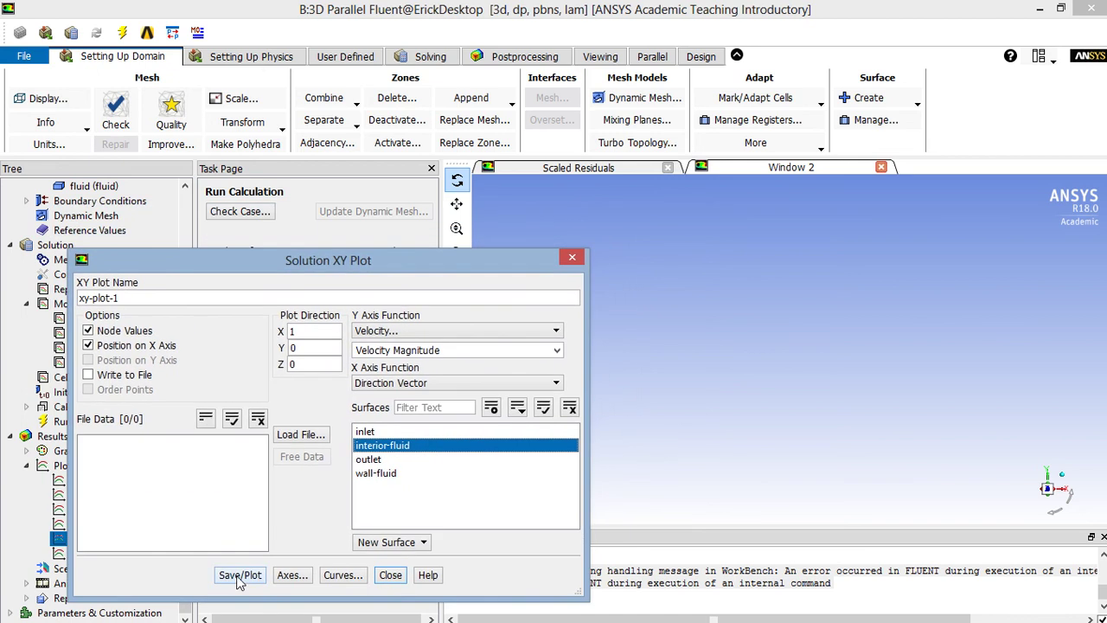
click(239, 575)
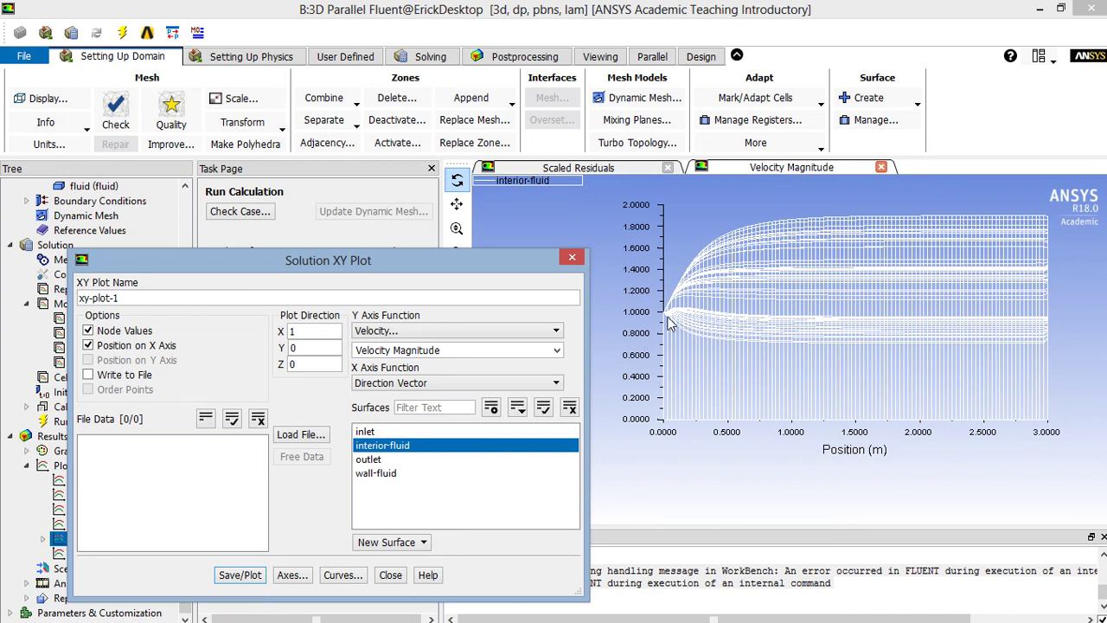
mouse_move(404, 262)
mouse_down()
mouse_move(647, 172)
mouse_move(460, 258)
mouse_up()
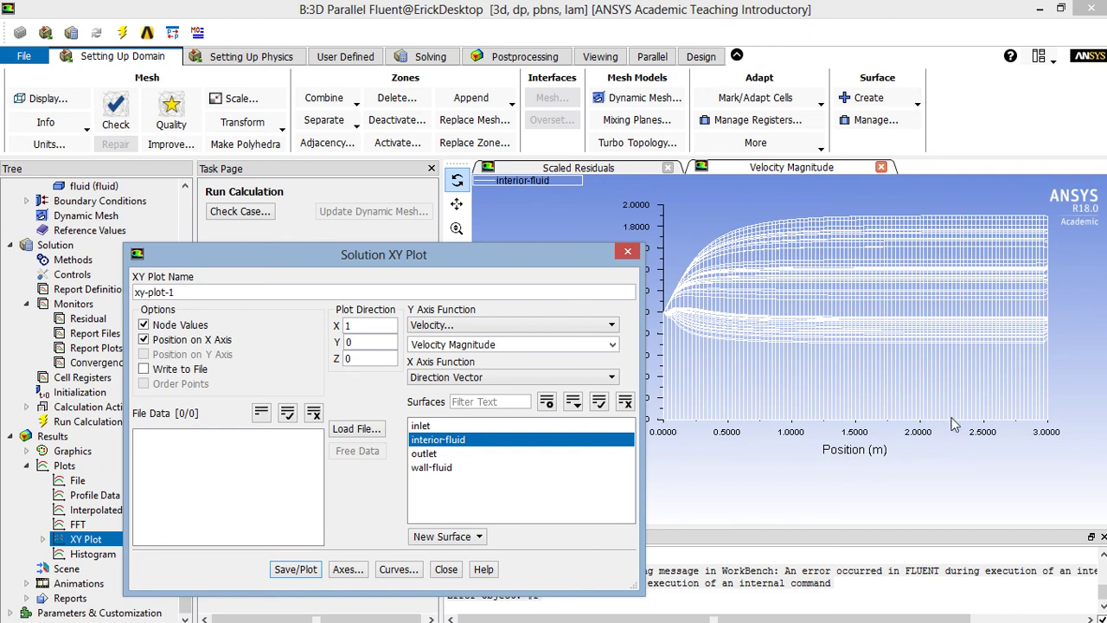
- Start a new line surface, setting its x0 to 0 and x1 to 3
click(468, 537)
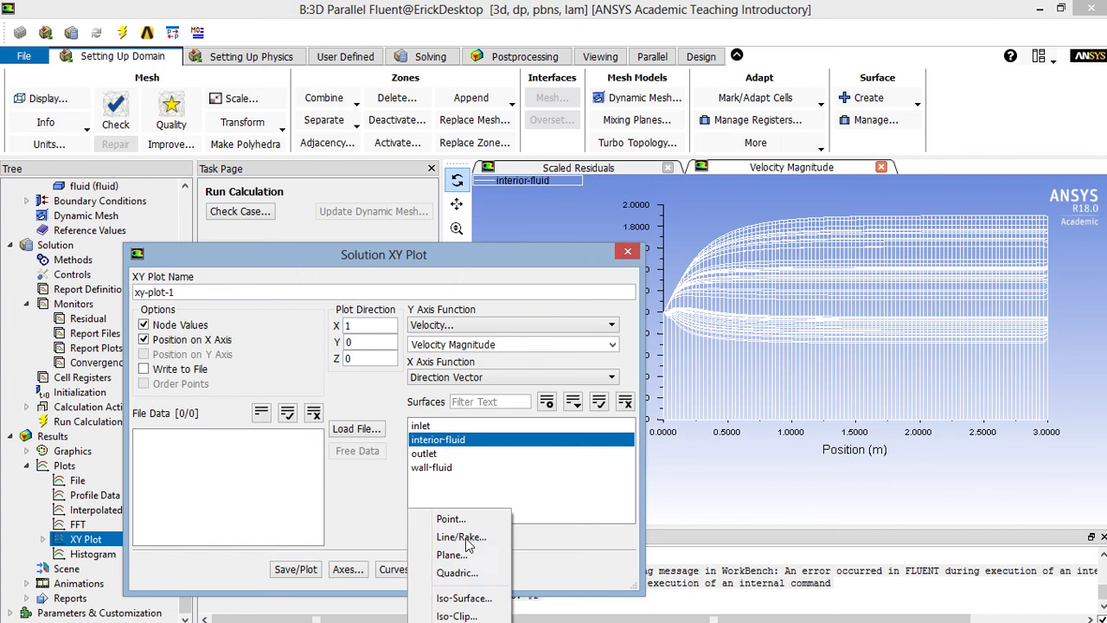
click(388, 520)
click(461, 540)
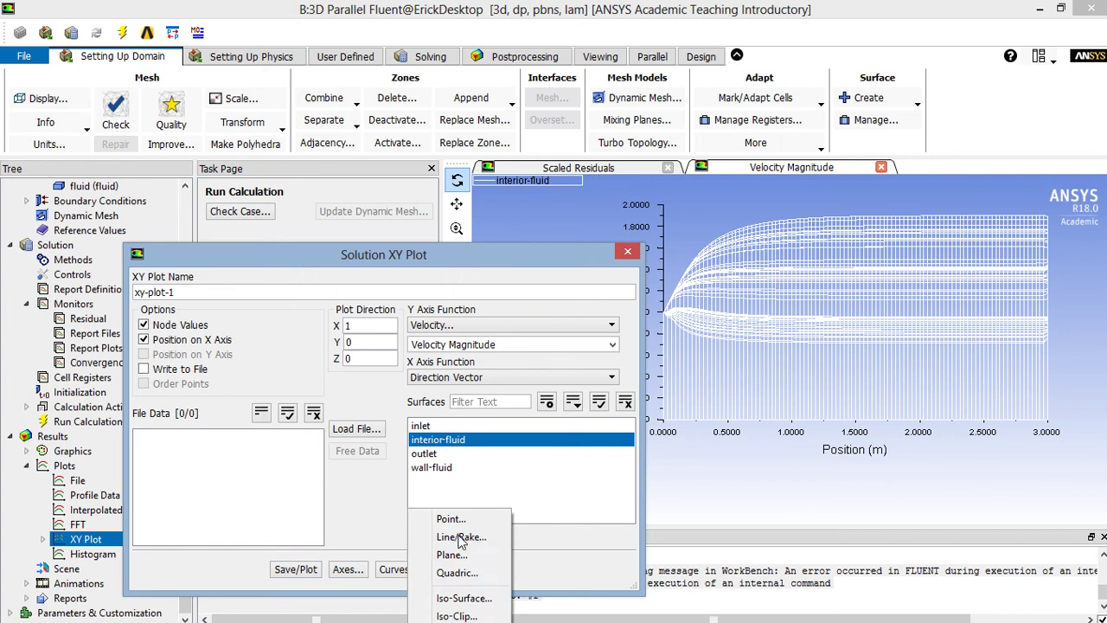
click(460, 537)
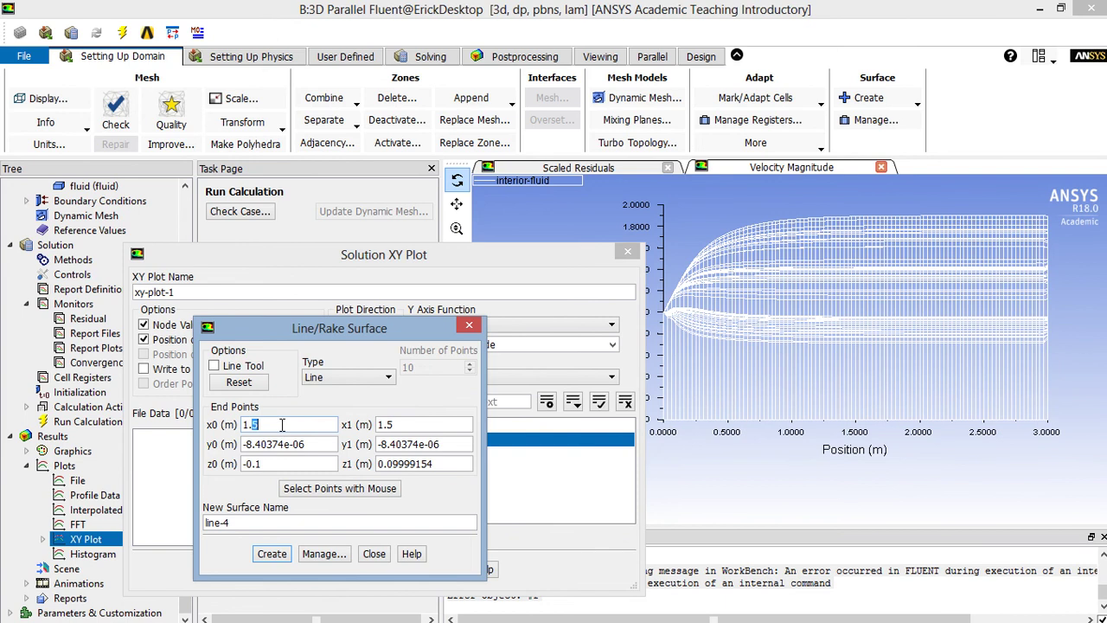
drag(289, 430, 212, 433)
text(0)
drag(406, 420, 403, 422)
click(379, 424)
drag(394, 424, 316, 442)
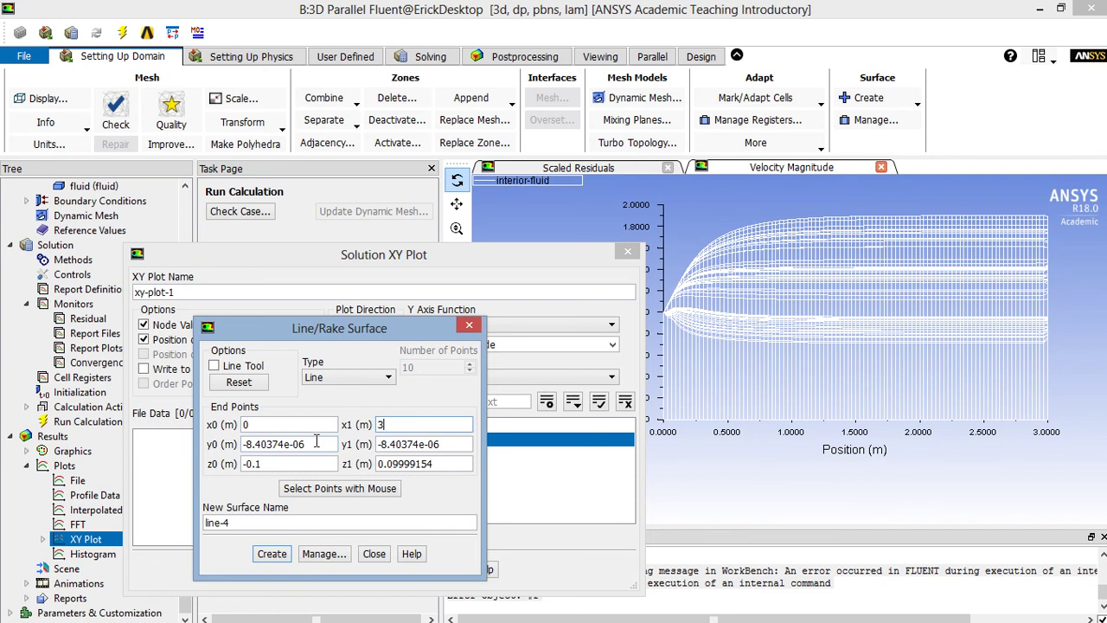
- Set y0, y1, z0 and z1 to 0 and create the line-4 surface
double_click(321, 444)
text(0)
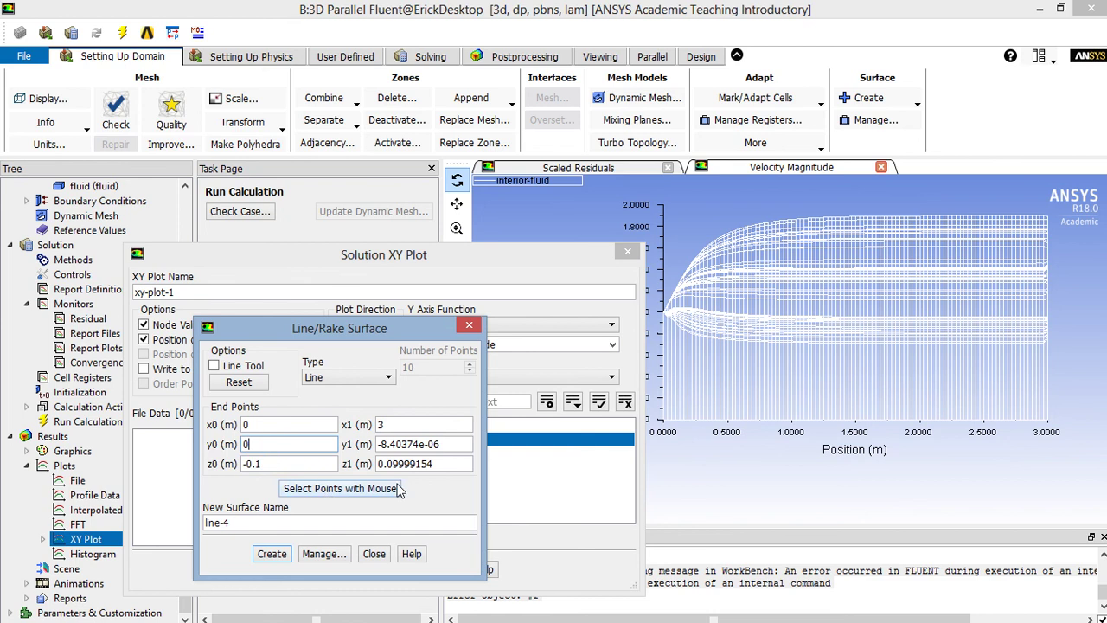
double_click(455, 445)
text(0)
double_click(278, 464)
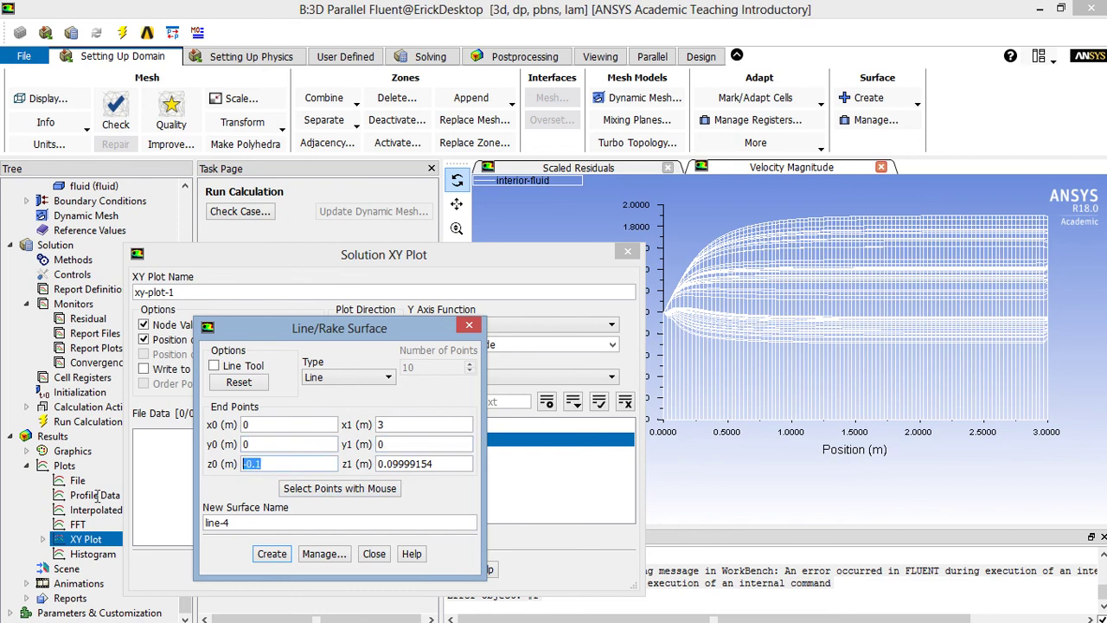
text(0)
key(Tab)
text(0)
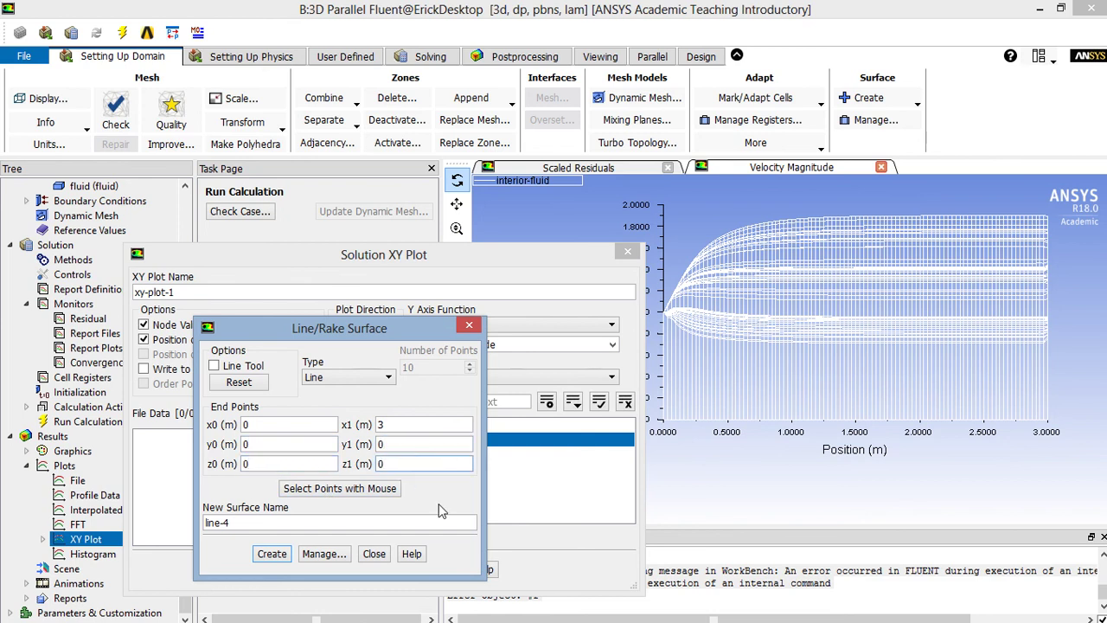
click(269, 558)
- Replot velocity magnitude along line-4 alone and move the dialog to view the curve
click(372, 556)
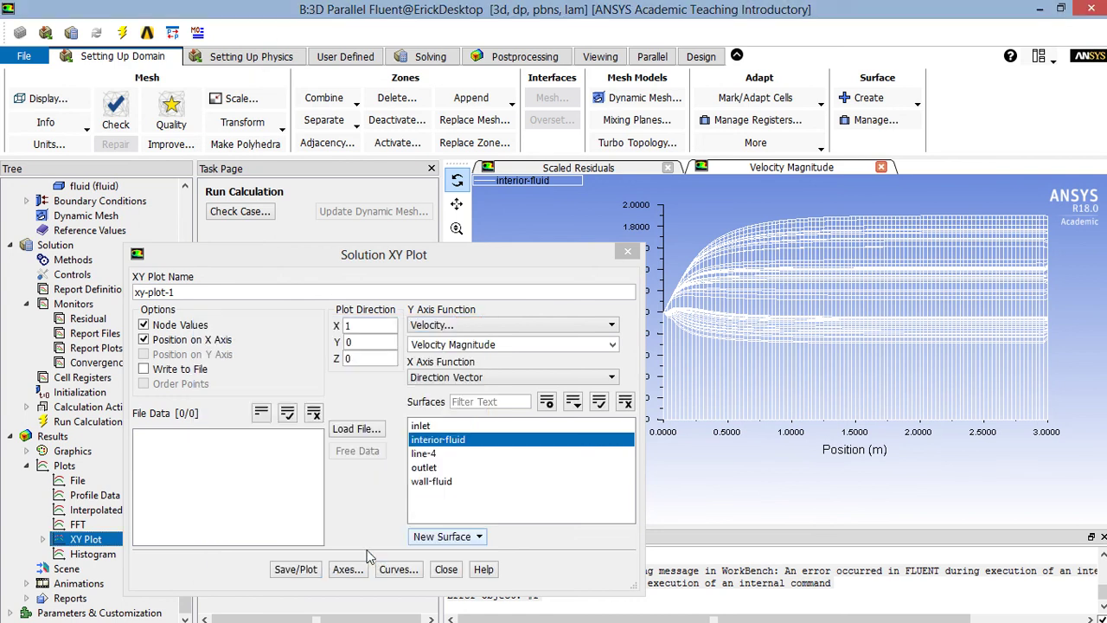
click(435, 454)
click(437, 440)
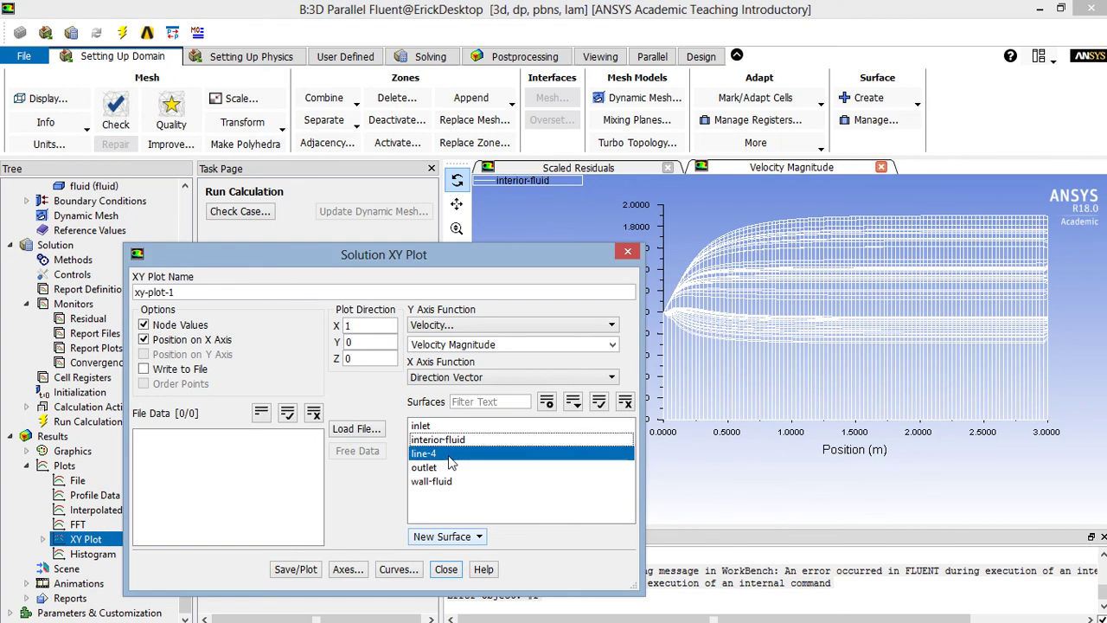
click(307, 566)
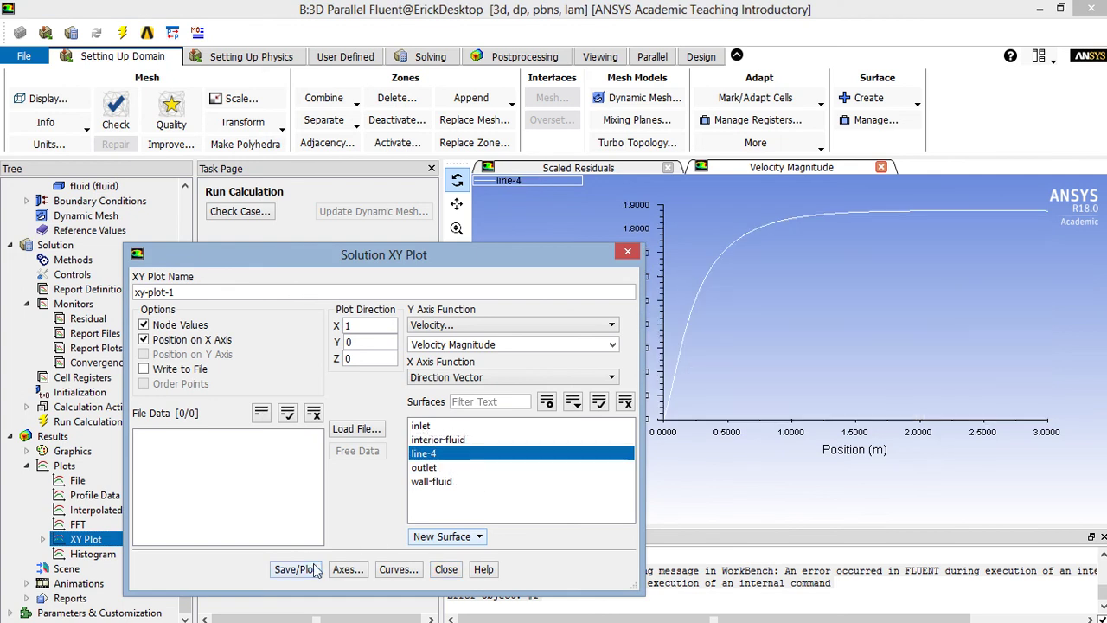
drag(489, 259, 815, 456)
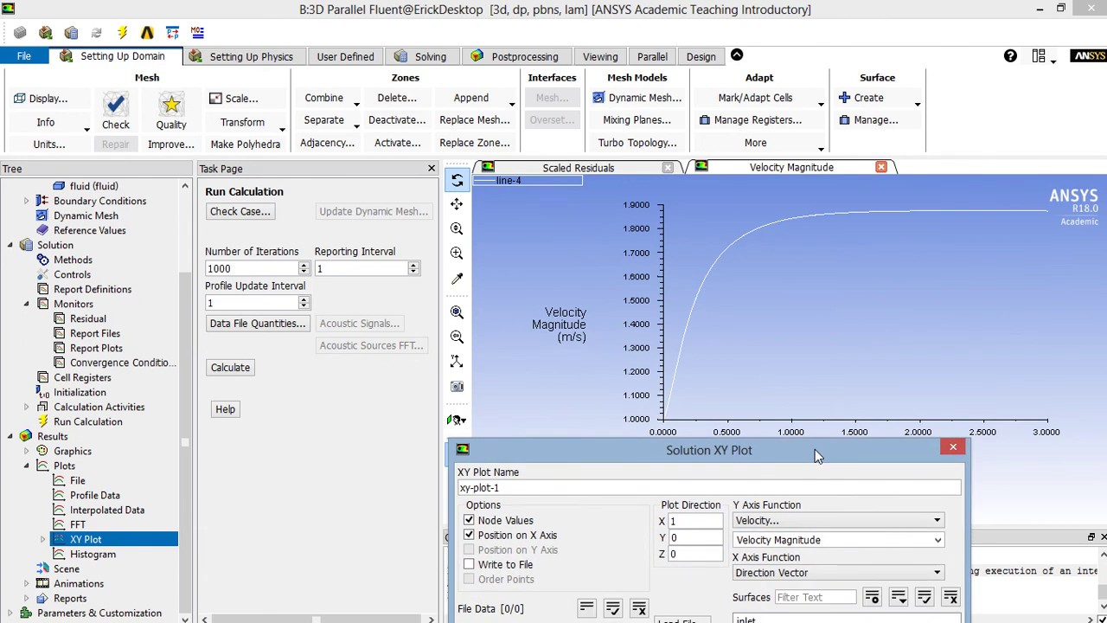
mouse_move(815, 450)
mouse_down()
mouse_move(922, 224)
mouse_move(592, 185)
mouse_up()
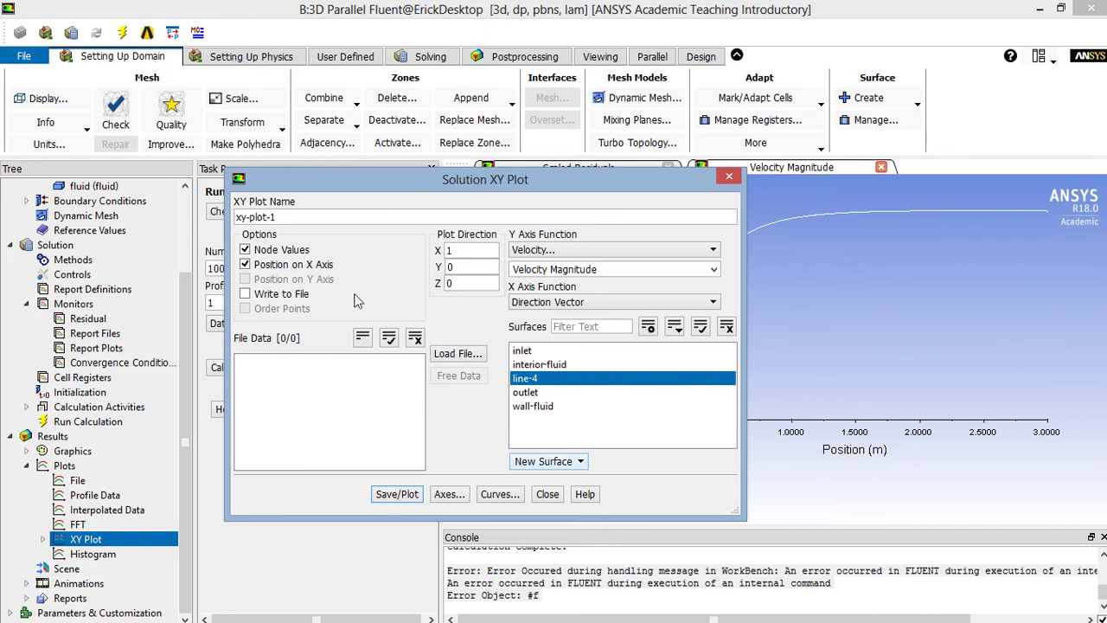
- Enable Write to File and Order Points for the line-4 velocity plot data
click(282, 297)
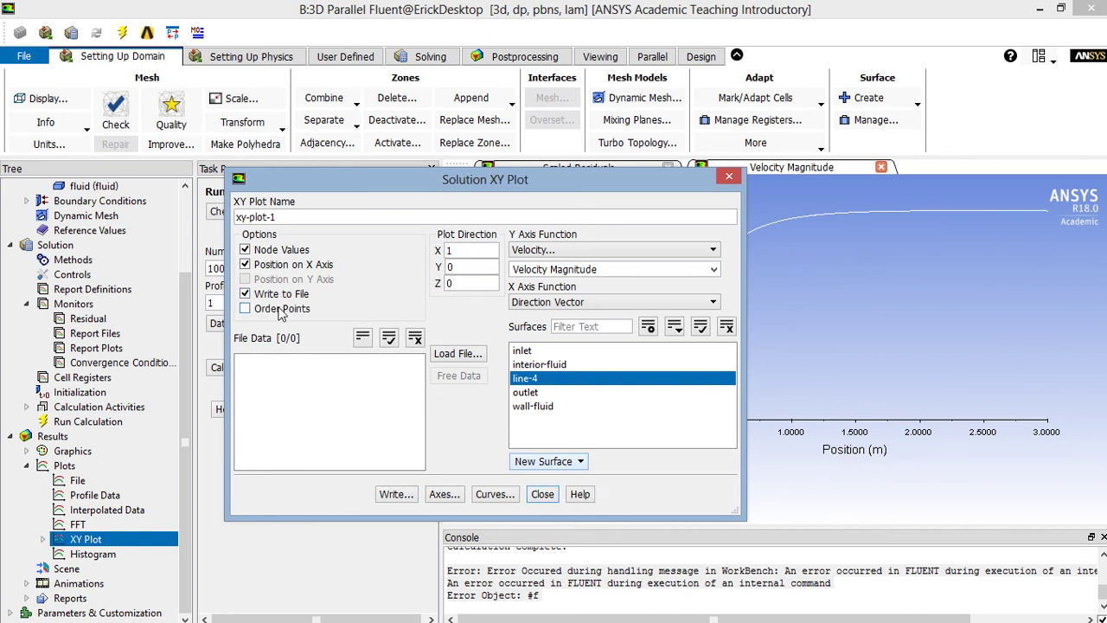
click(282, 310)
click(397, 497)
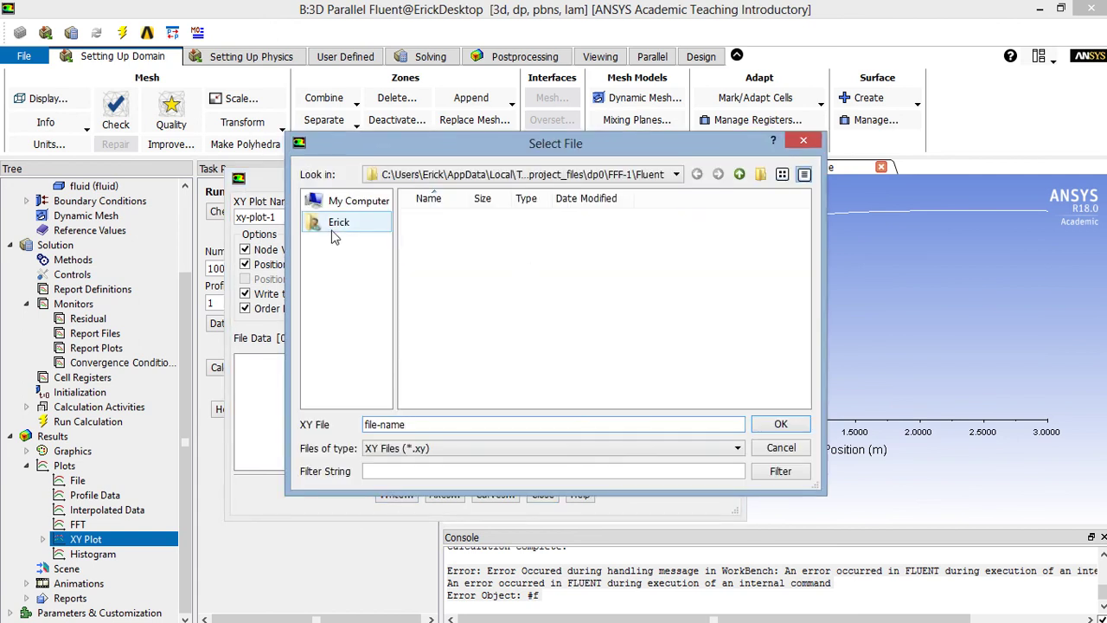
- Save the XY data file as 3DVelocity on drive H:
click(350, 203)
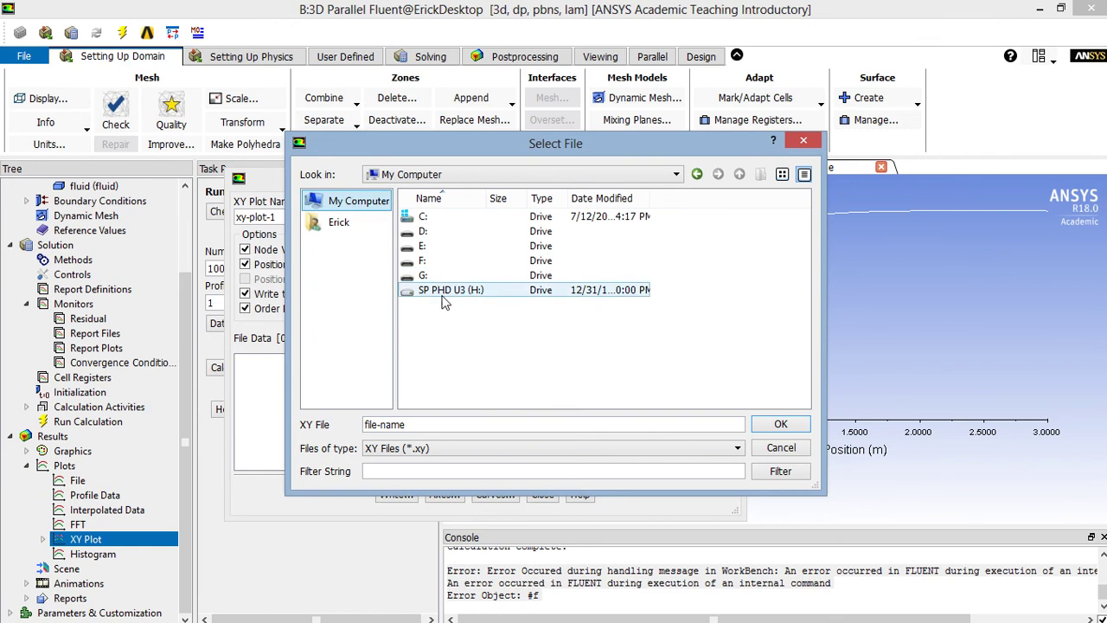
double_click(433, 290)
double_click(430, 424)
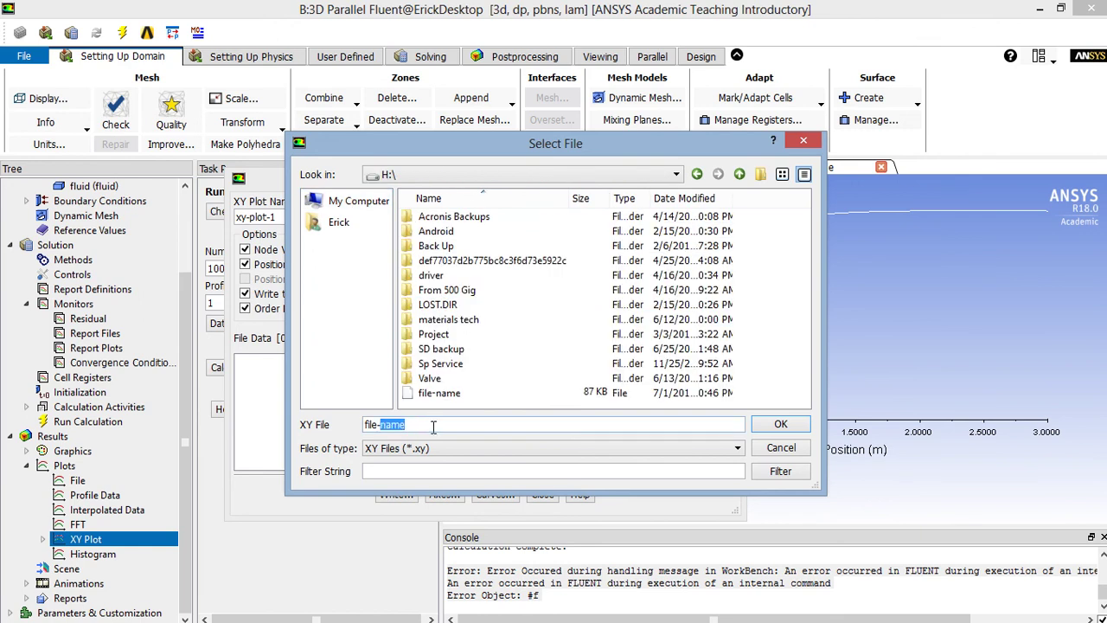
key(ctrl+a)
text(3)
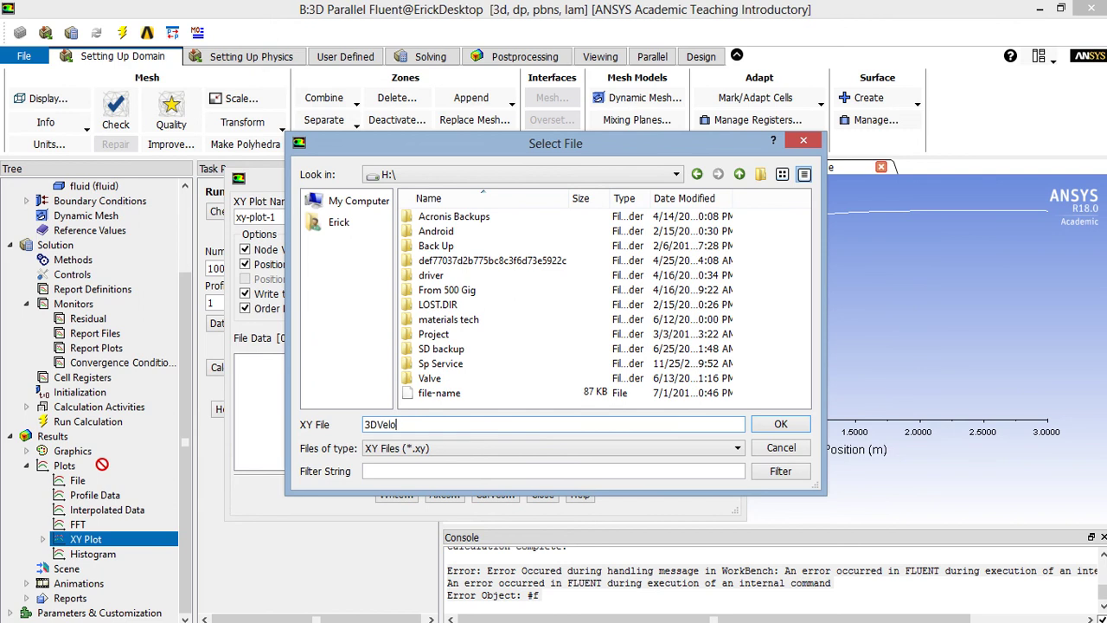
key(Return)
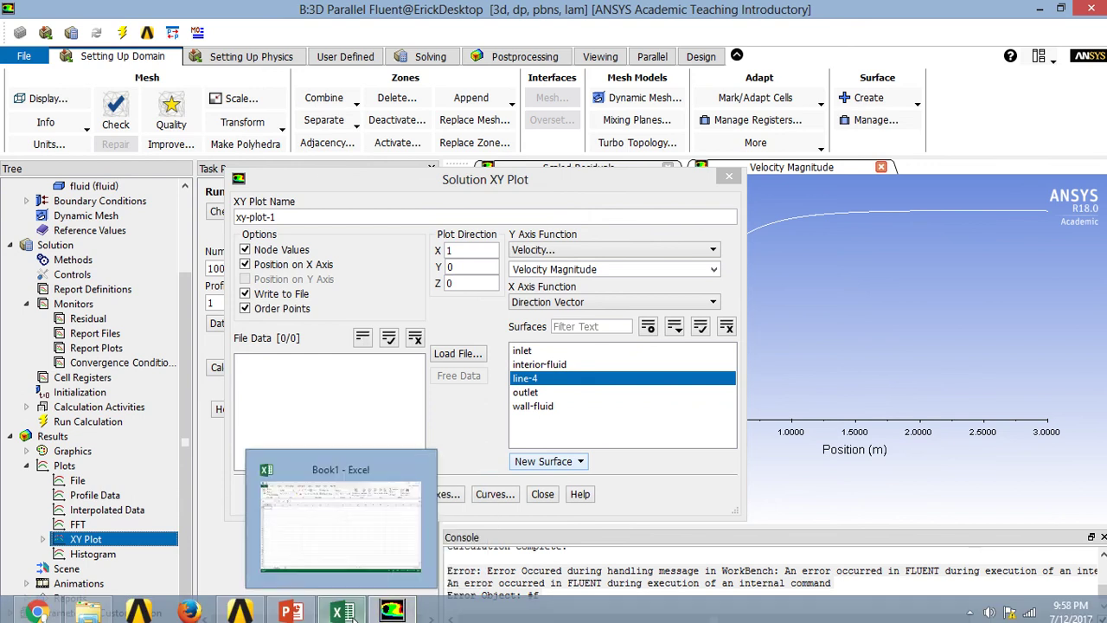
- In the blank Excel workbook, browse the Open dialog to drive H:
click(350, 610)
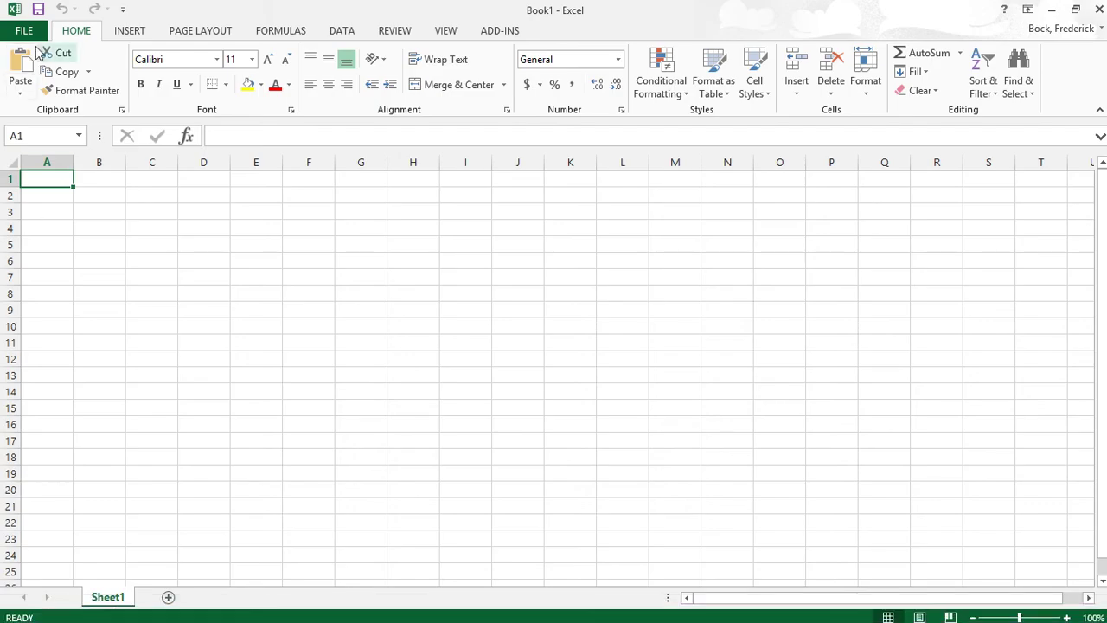
click(26, 32)
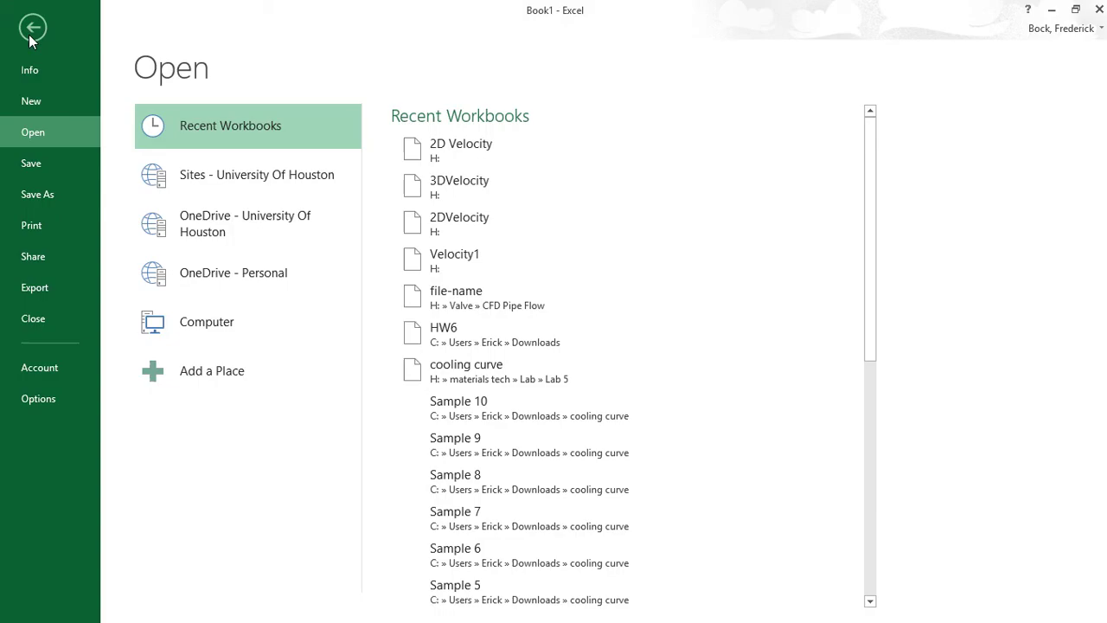
click(173, 324)
click(424, 424)
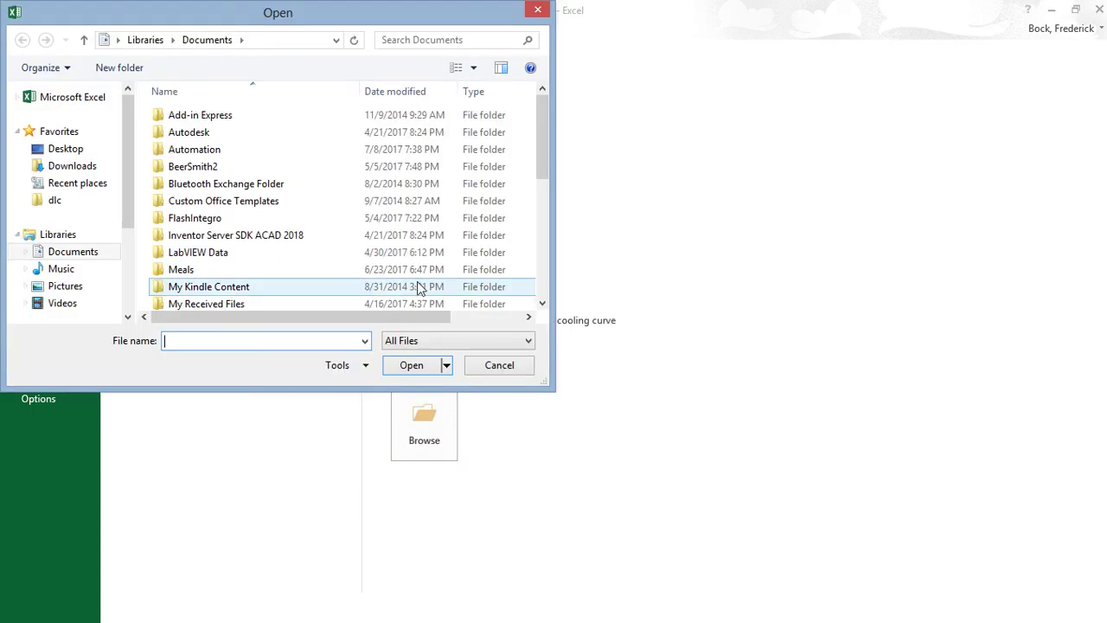
drag(122, 175, 123, 259)
click(79, 278)
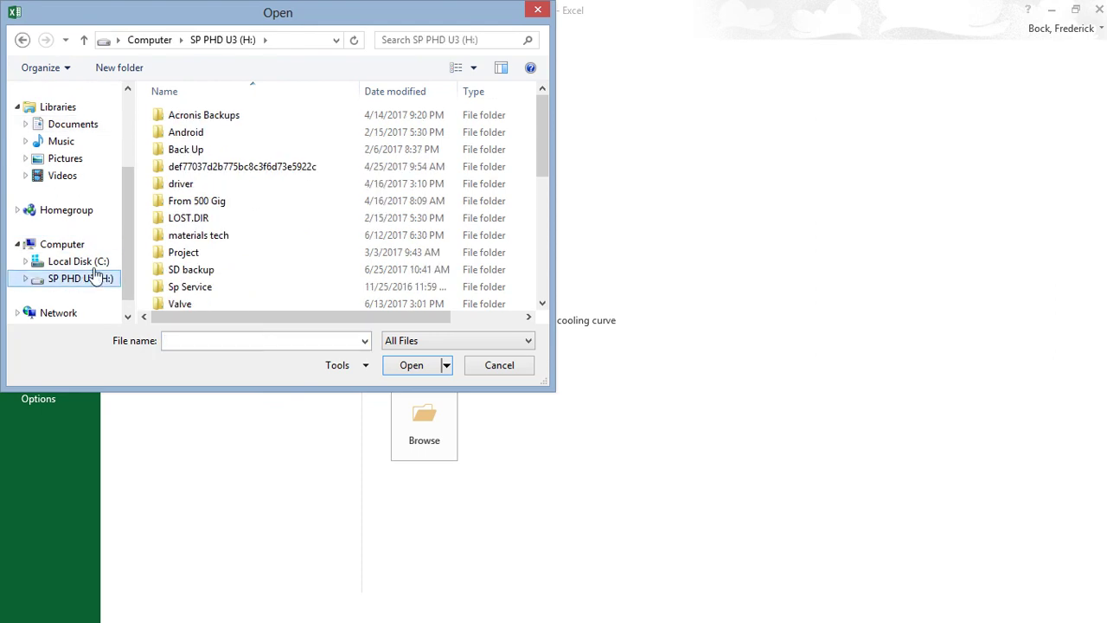
drag(538, 130, 539, 260)
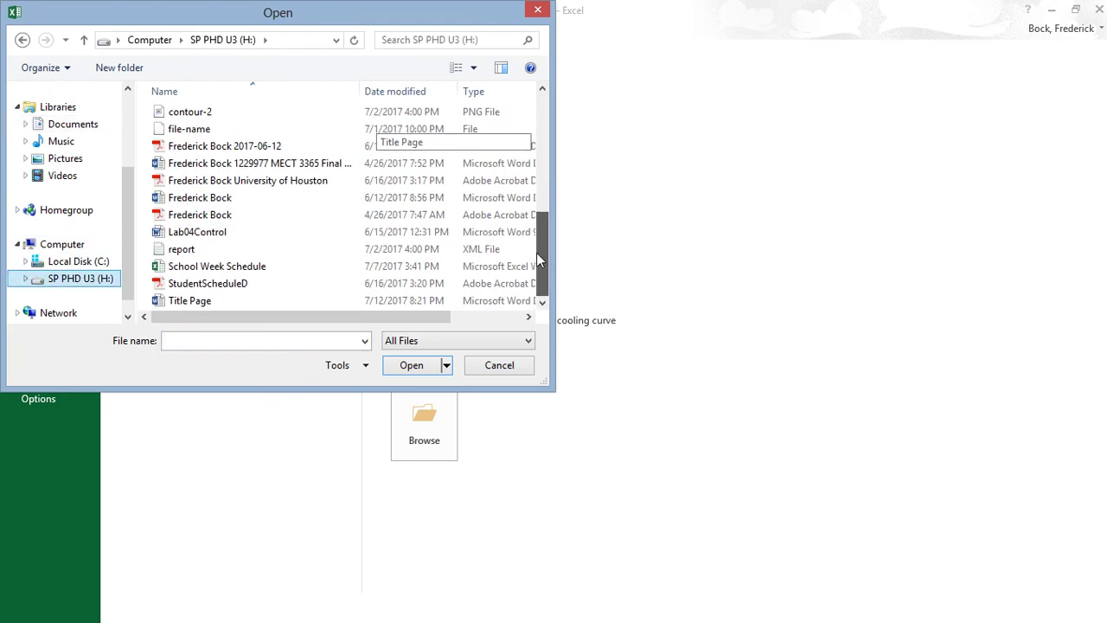
- Open 3DVelocity with all file types listed, importing it as delimited text
click(442, 344)
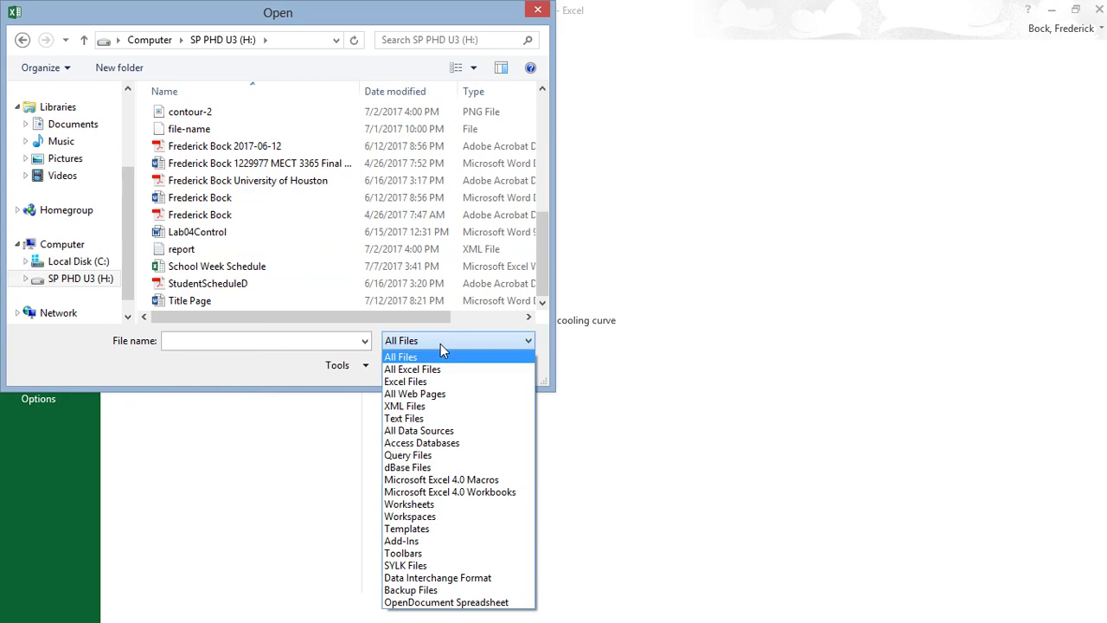
click(439, 359)
drag(540, 270, 544, 219)
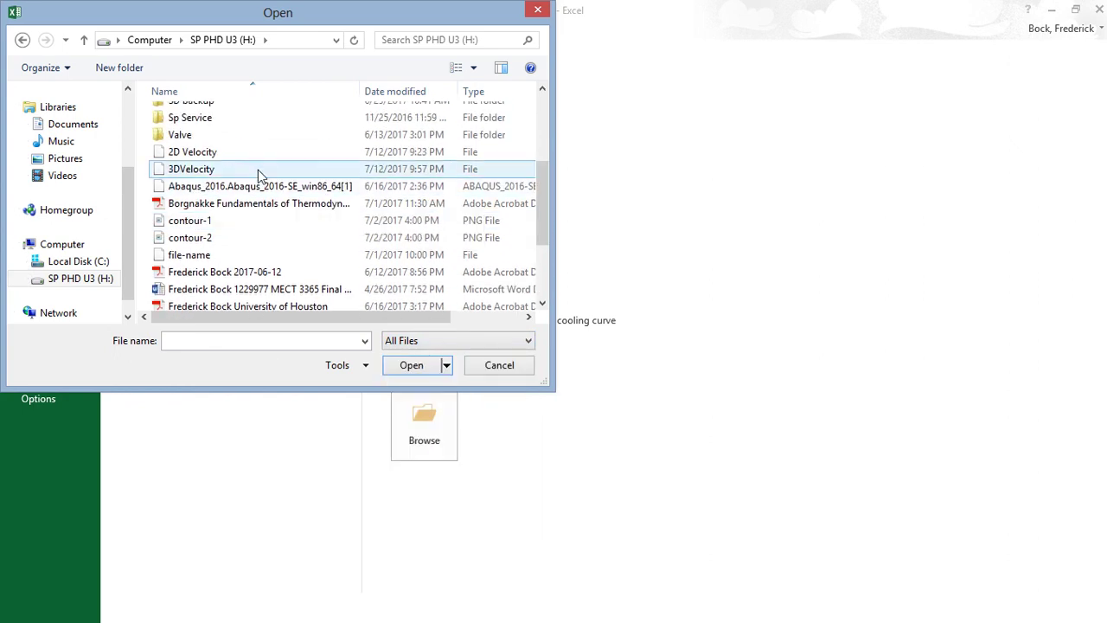
double_click(259, 173)
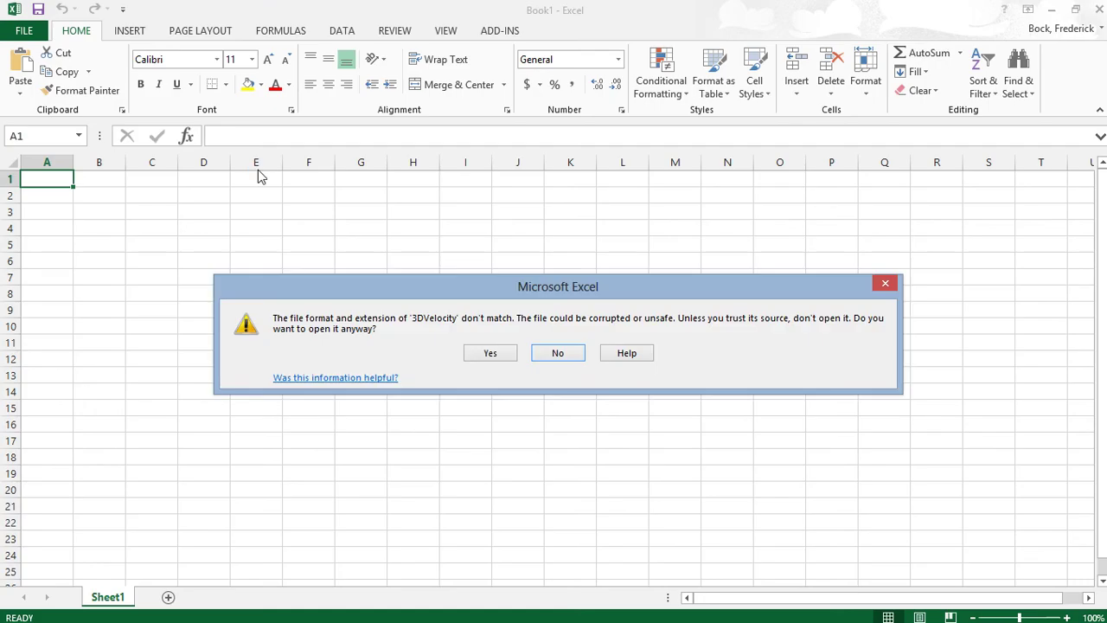
click(487, 353)
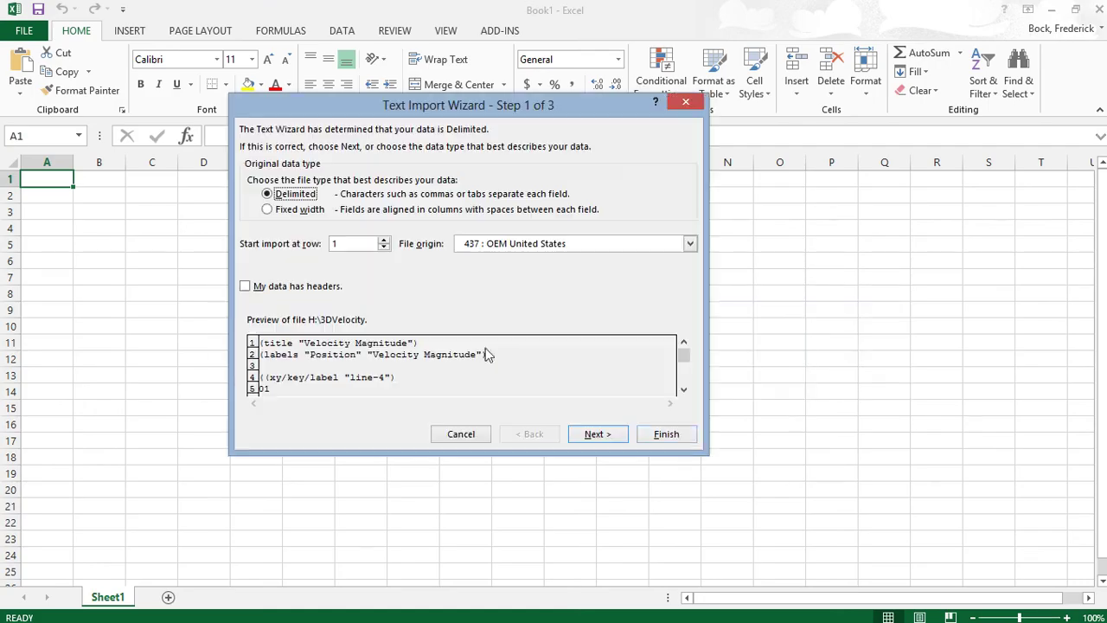
click(671, 437)
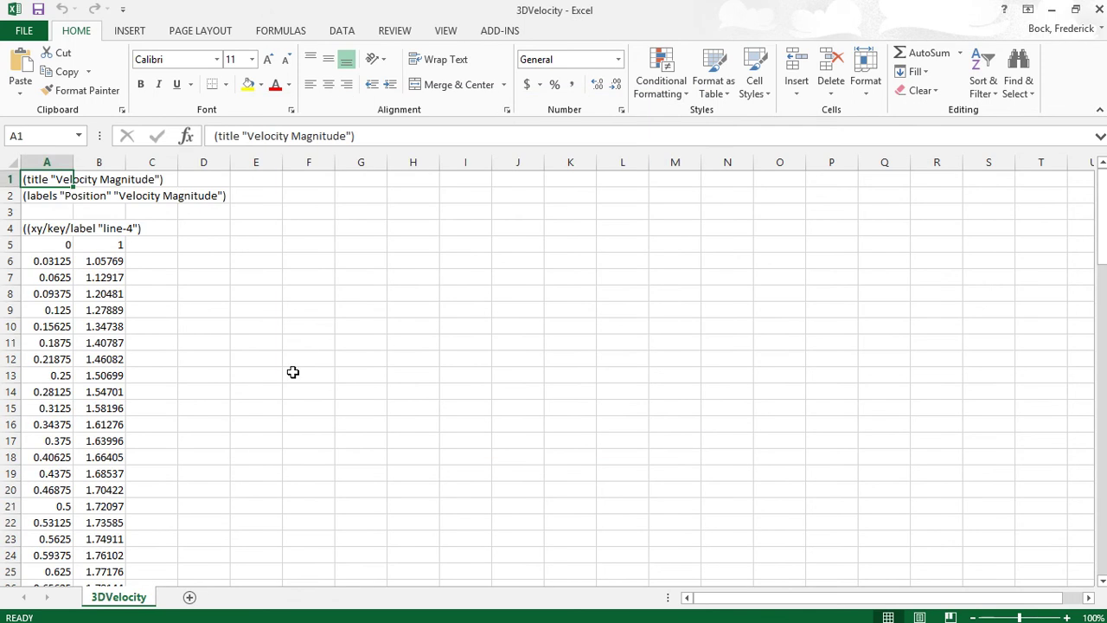
click(293, 372)
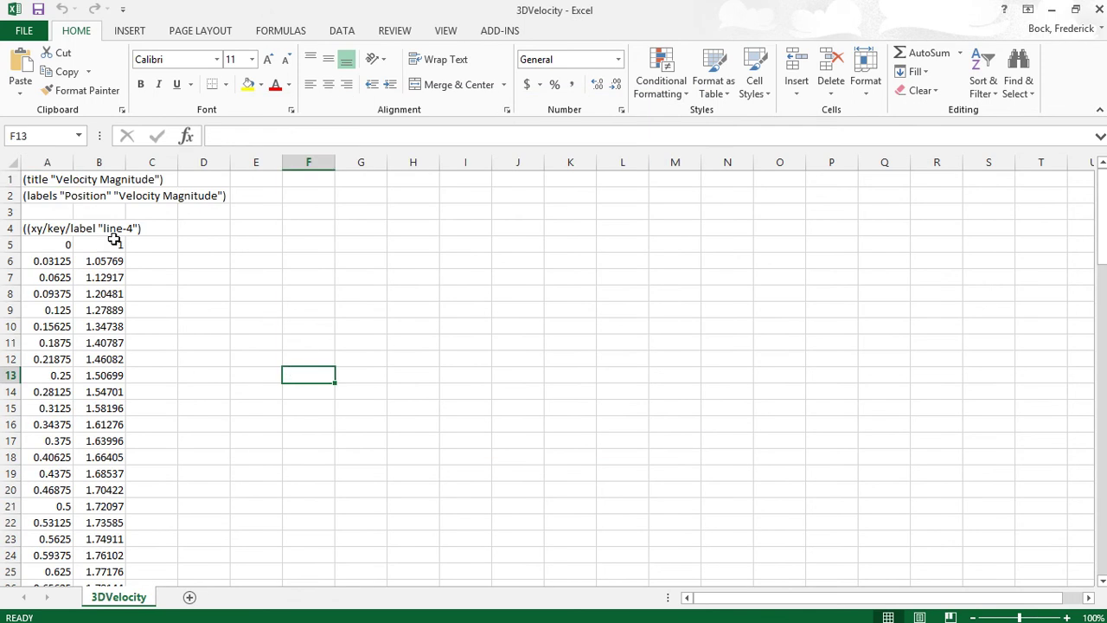
- Insert a plain line chart of the velocity values in B5:B104
drag(112, 247, 92, 614)
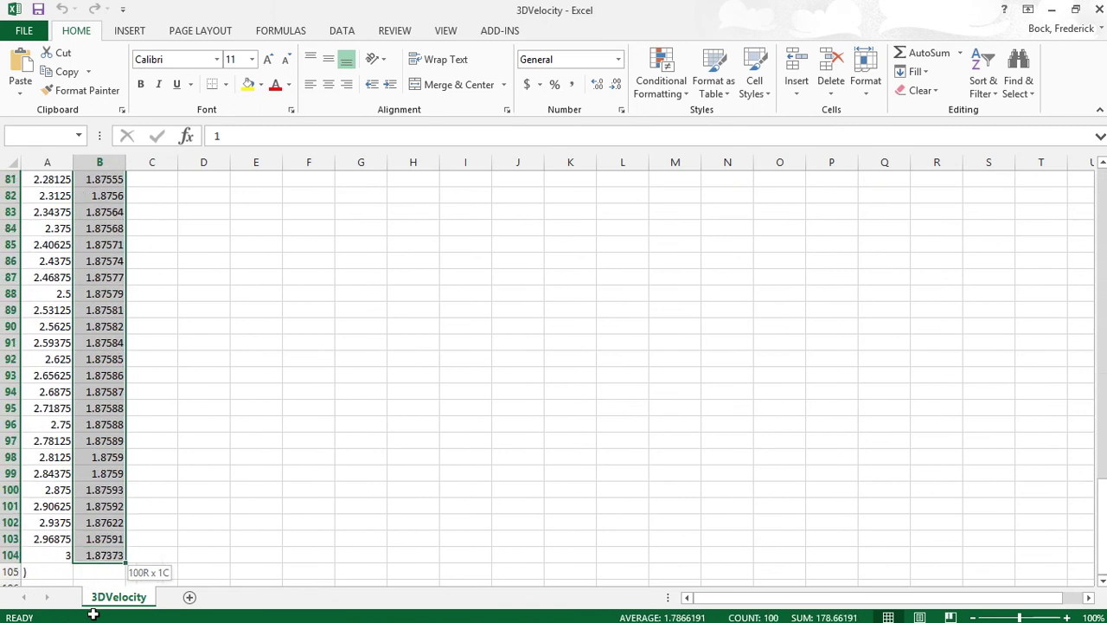
drag(93, 614, 107, 537)
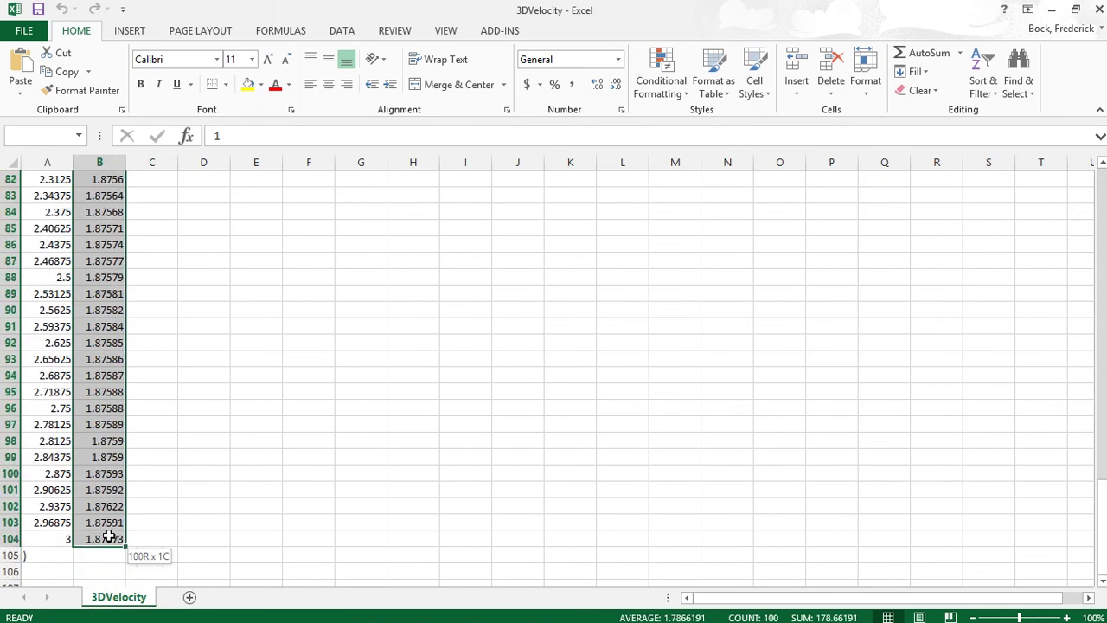
click(130, 31)
click(456, 72)
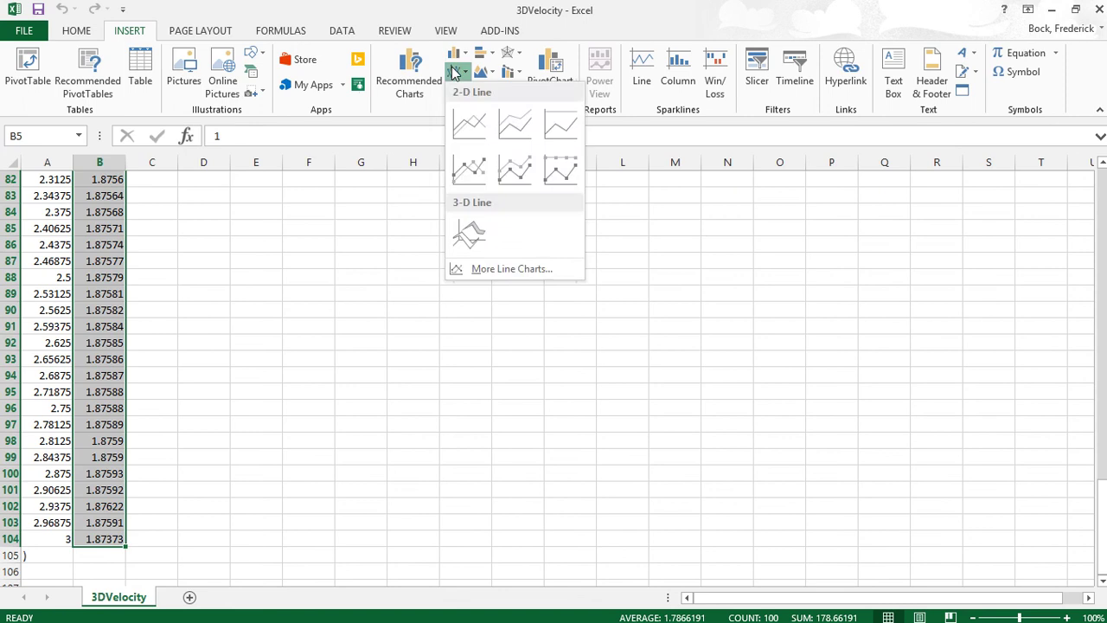
click(468, 118)
- Set the chart's horizontal axis labels to the column A positions
click(490, 498)
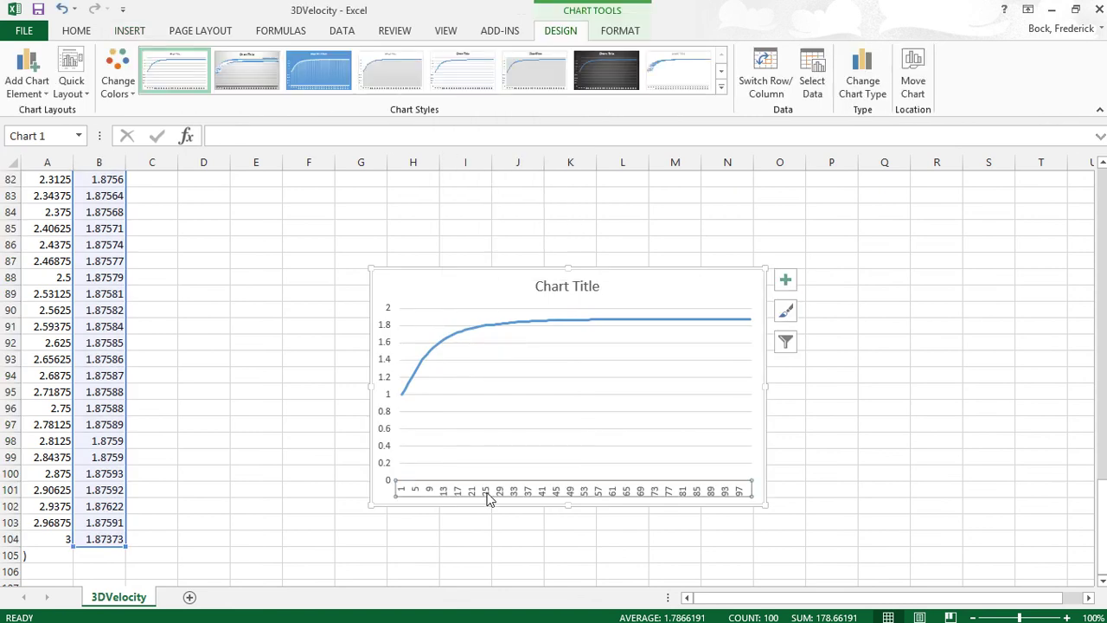
right_click(490, 497)
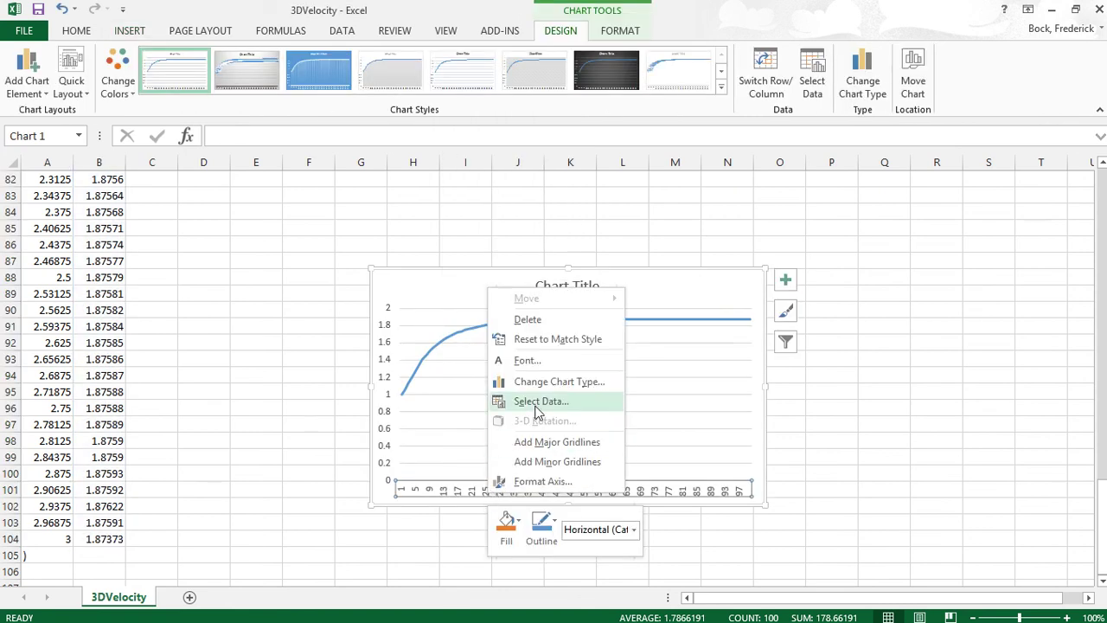
key(Escape)
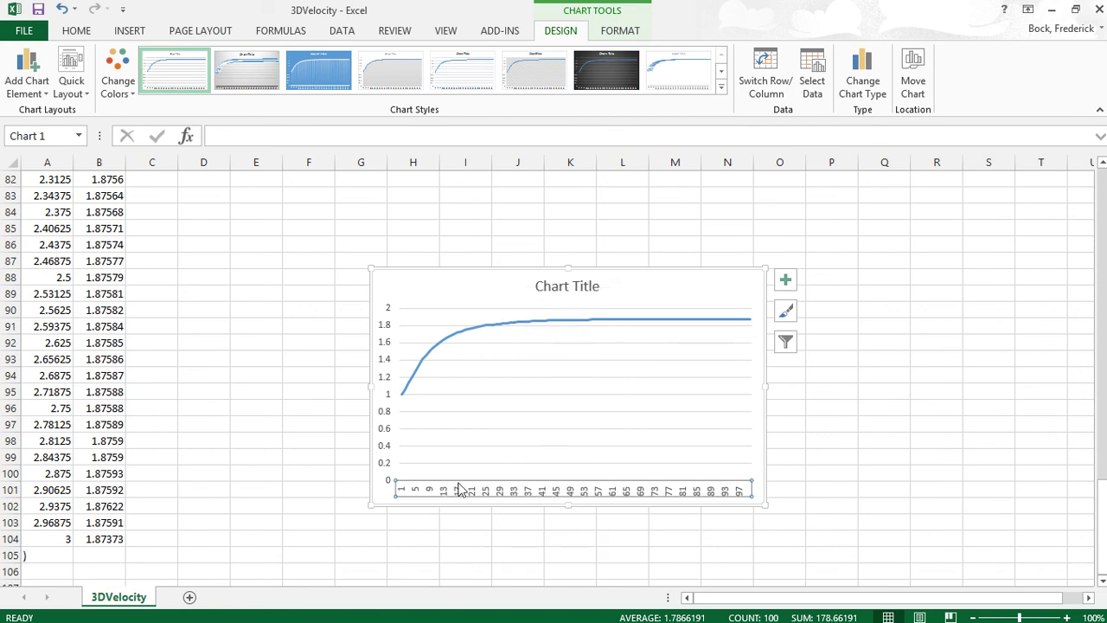
right_click(464, 499)
click(511, 405)
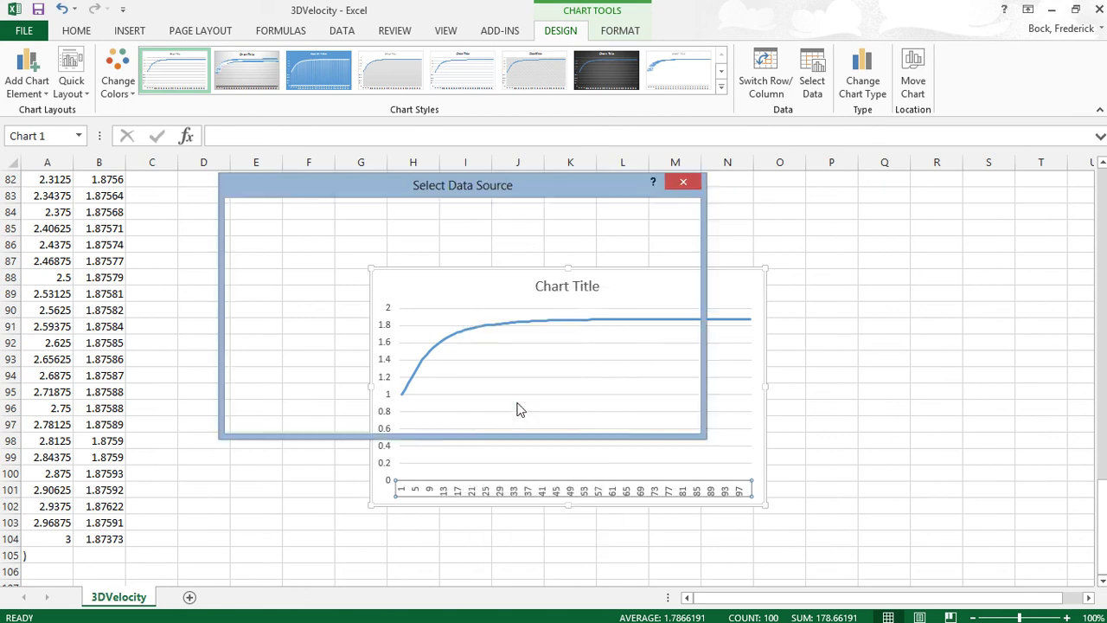
click(487, 302)
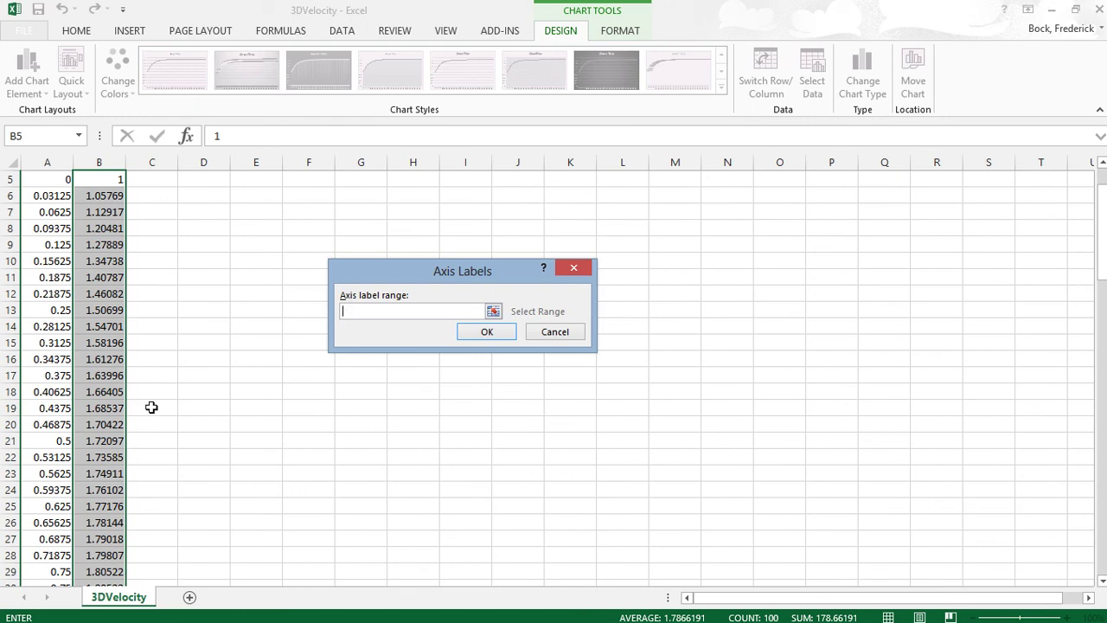
mouse_move(51, 245)
mouse_down()
mouse_move(39, 619)
mouse_move(52, 538)
mouse_up()
click(474, 332)
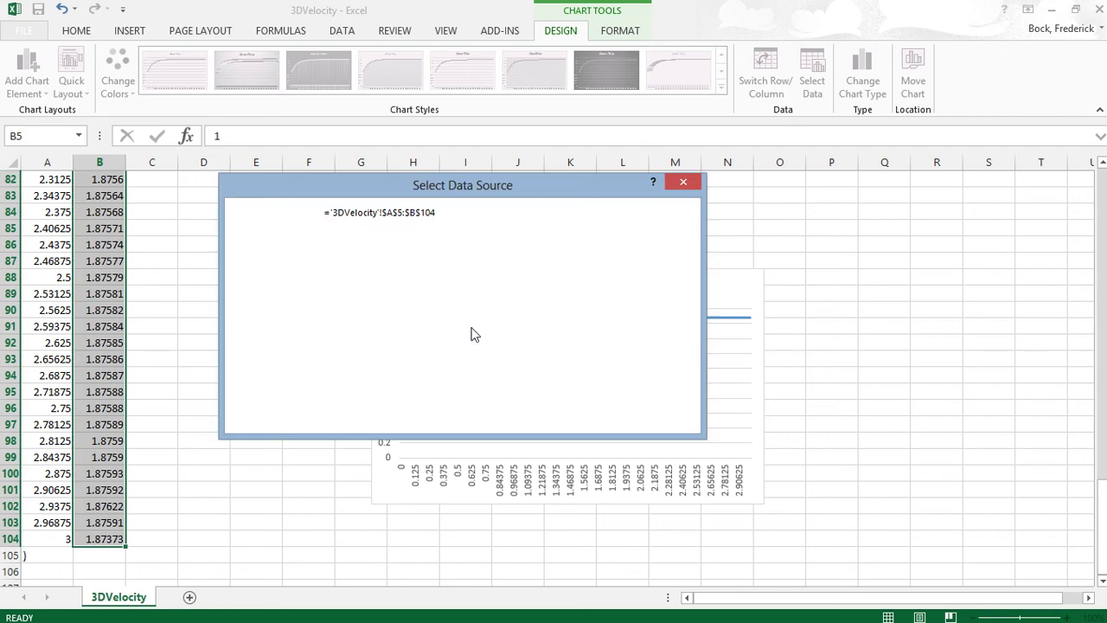
click(593, 418)
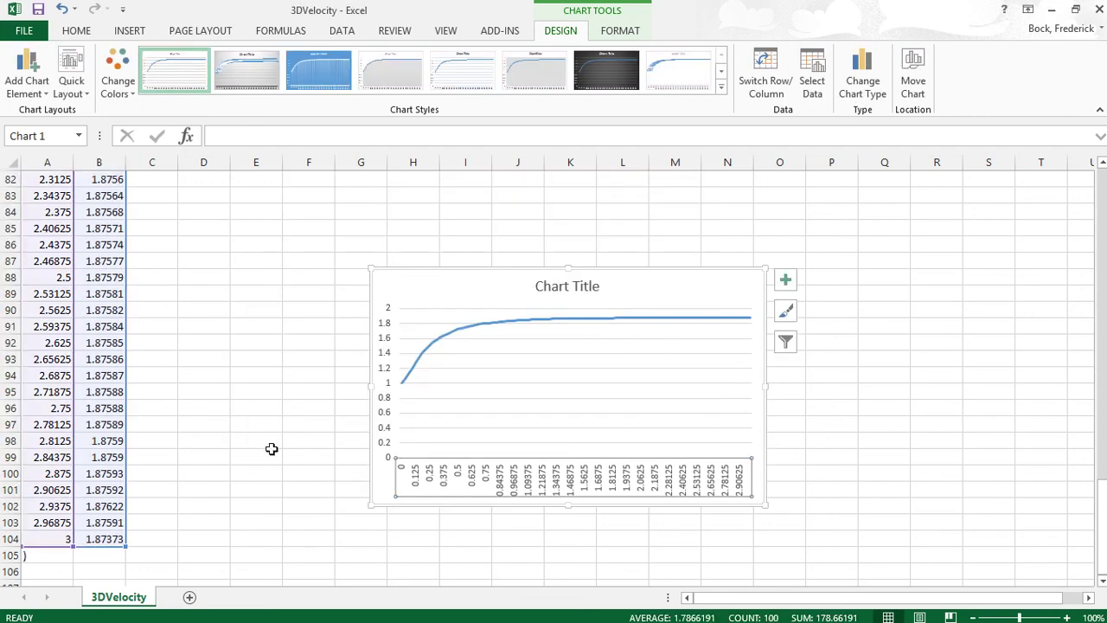
- Format column A as Number with two decimal places
right_click(50, 166)
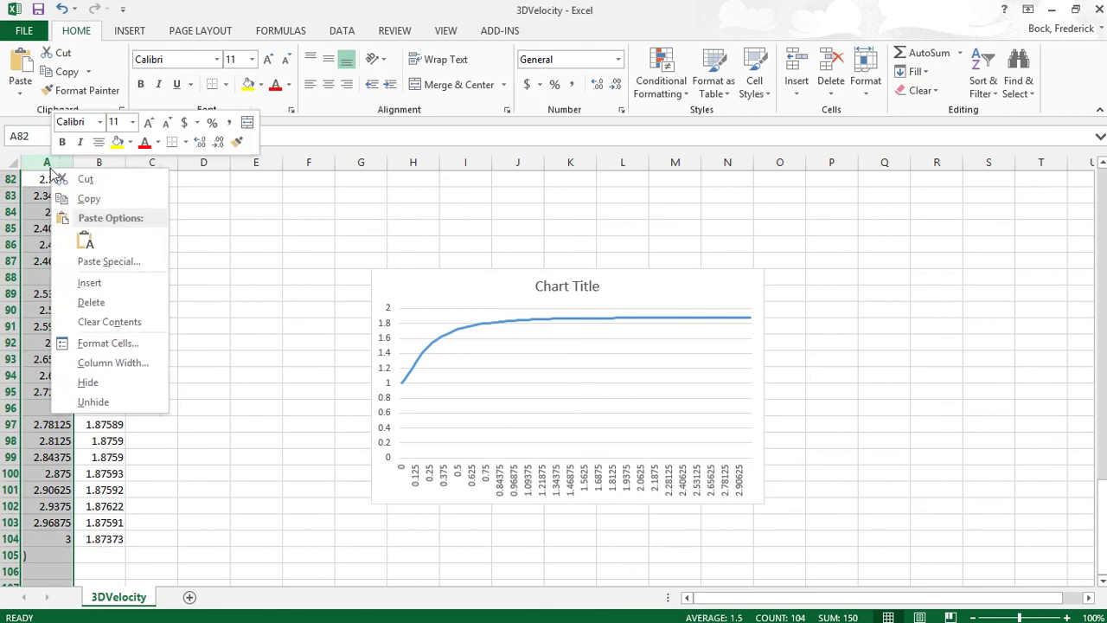
click(97, 344)
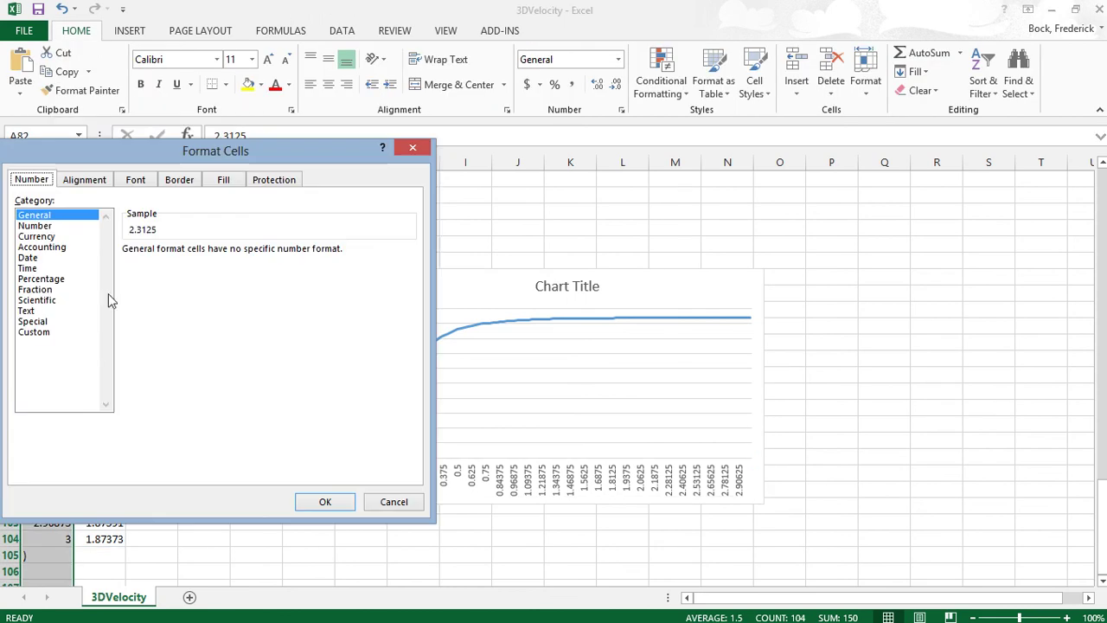
click(39, 225)
click(322, 501)
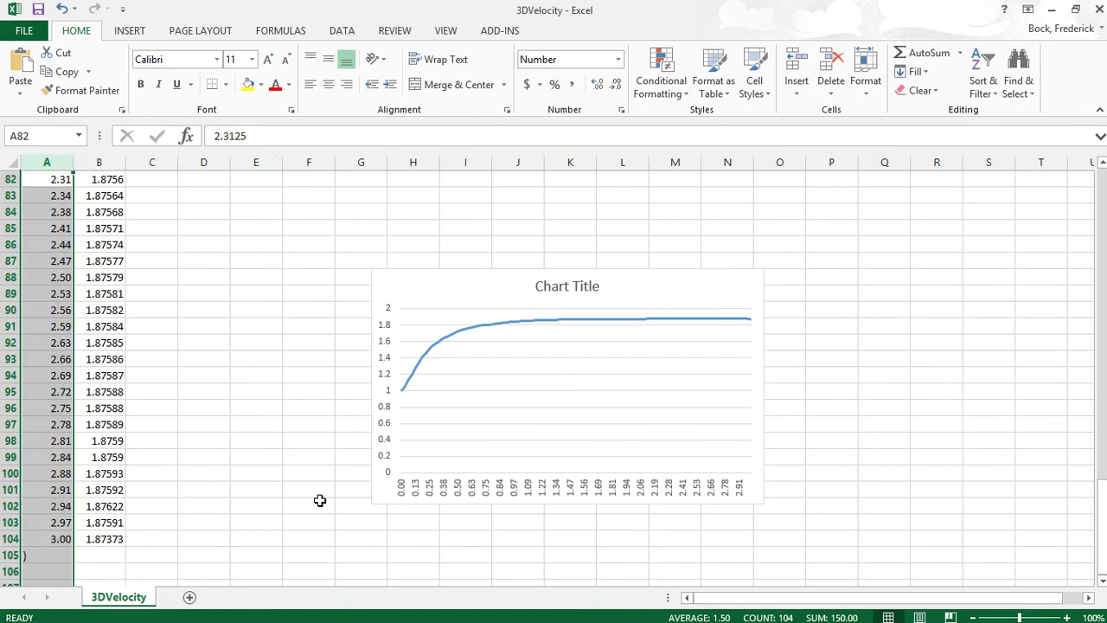
click(276, 437)
- Set the vertical axis bounds to minimum 0.8 and maximum 2.1, then select the whole chart
click(386, 418)
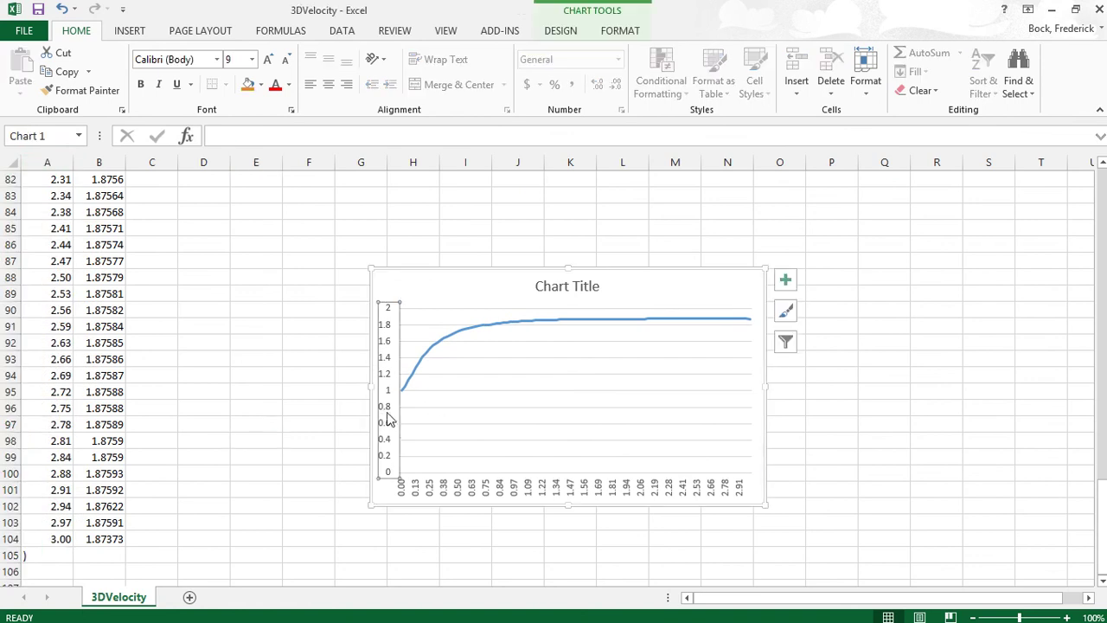
double_click(388, 414)
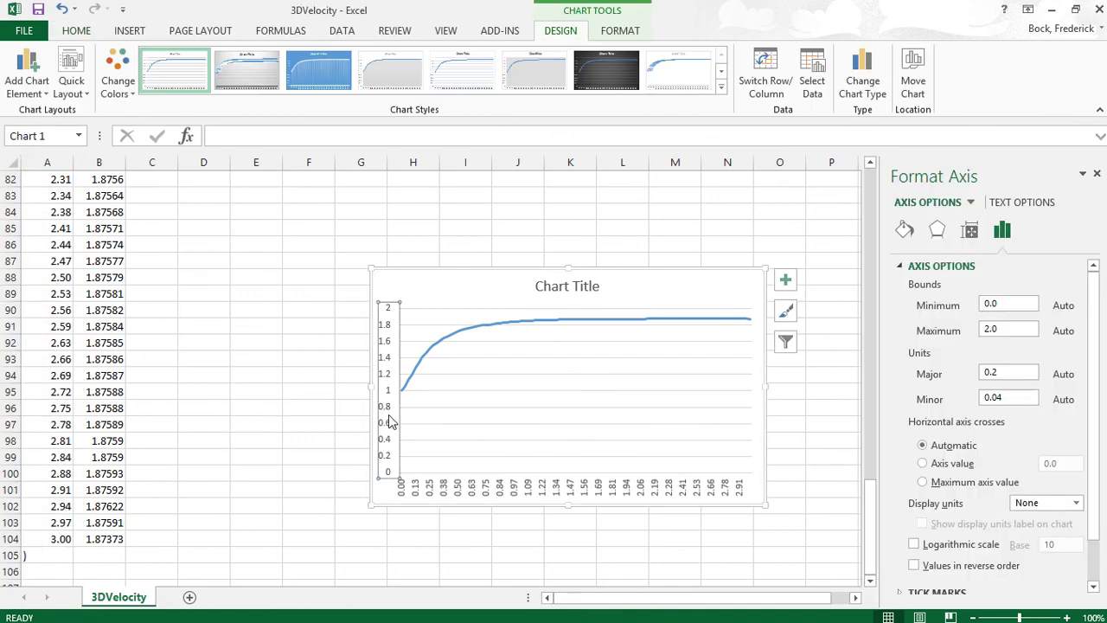
click(996, 303)
key(ctrl+a)
click(1005, 329)
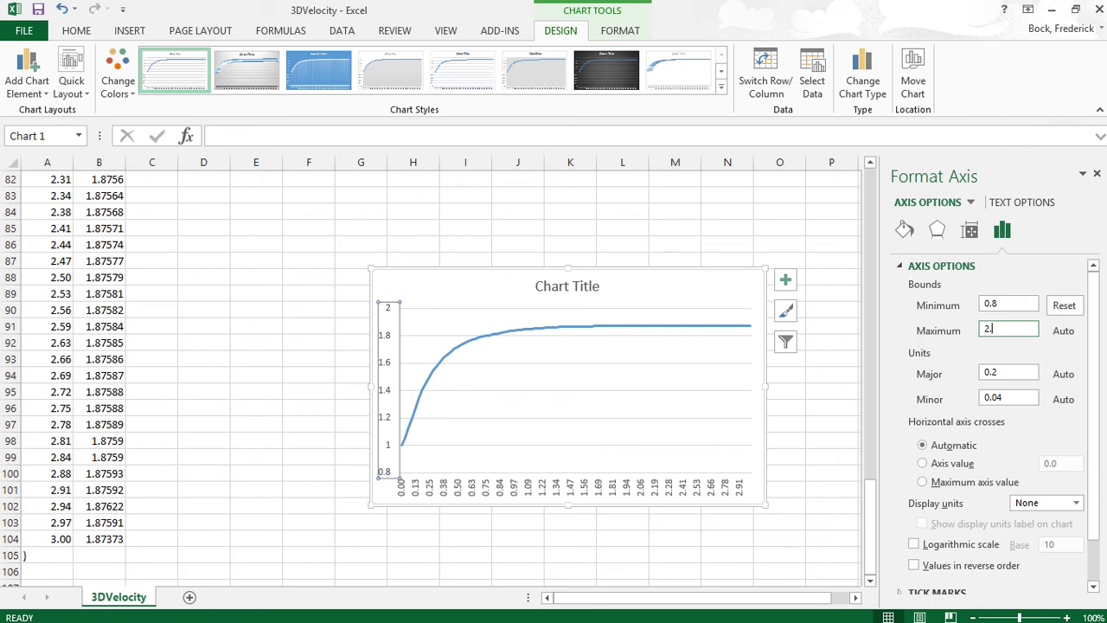
text(1)
key(Return)
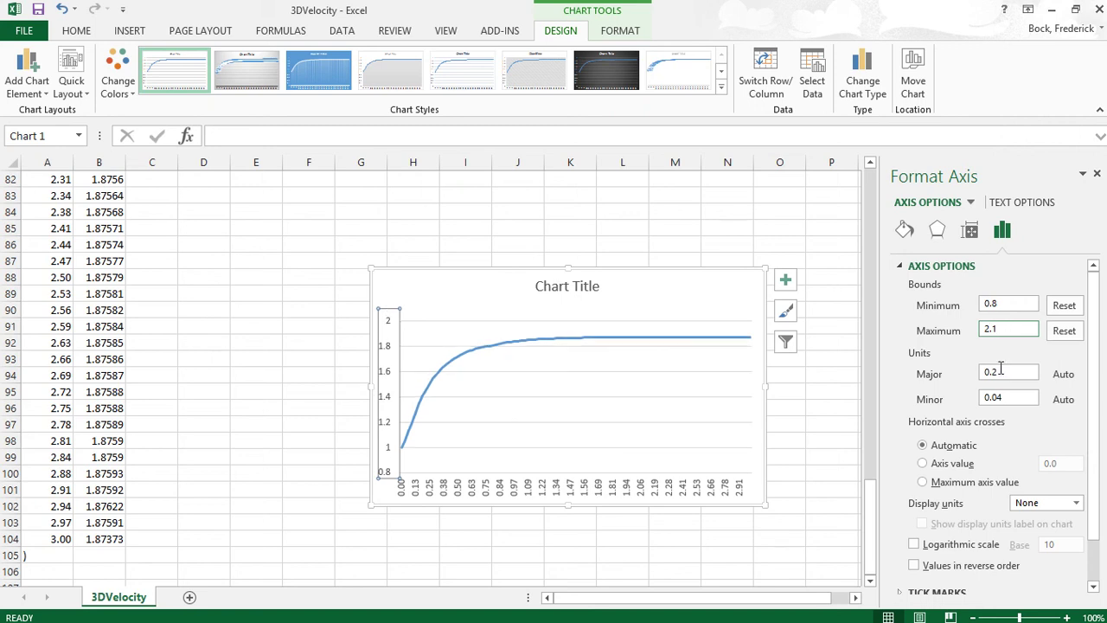
click(813, 448)
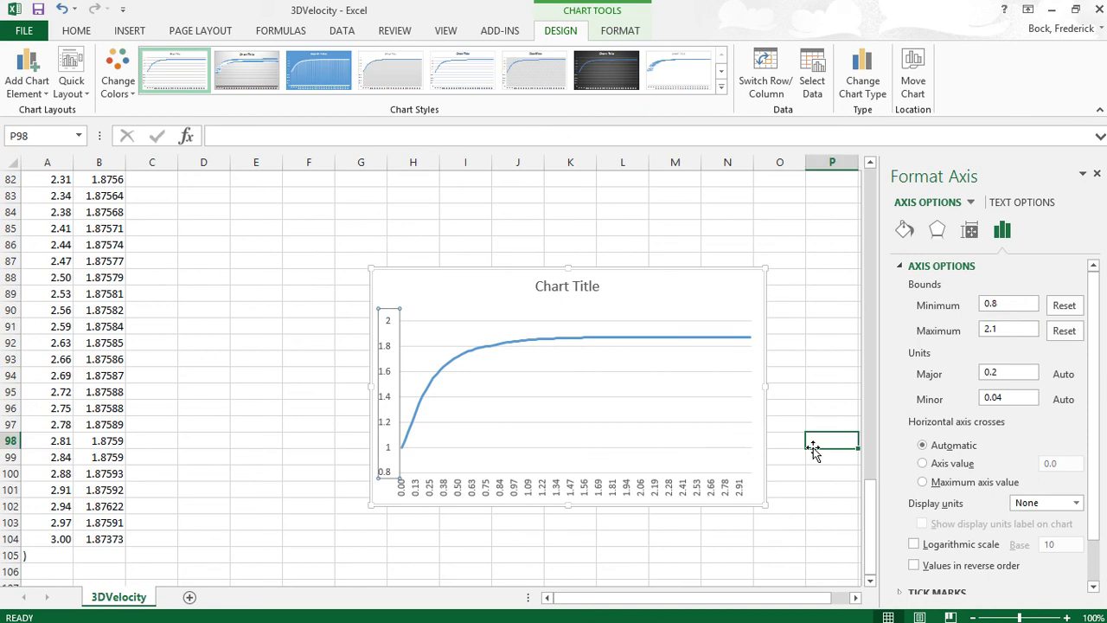
click(655, 366)
click(667, 276)
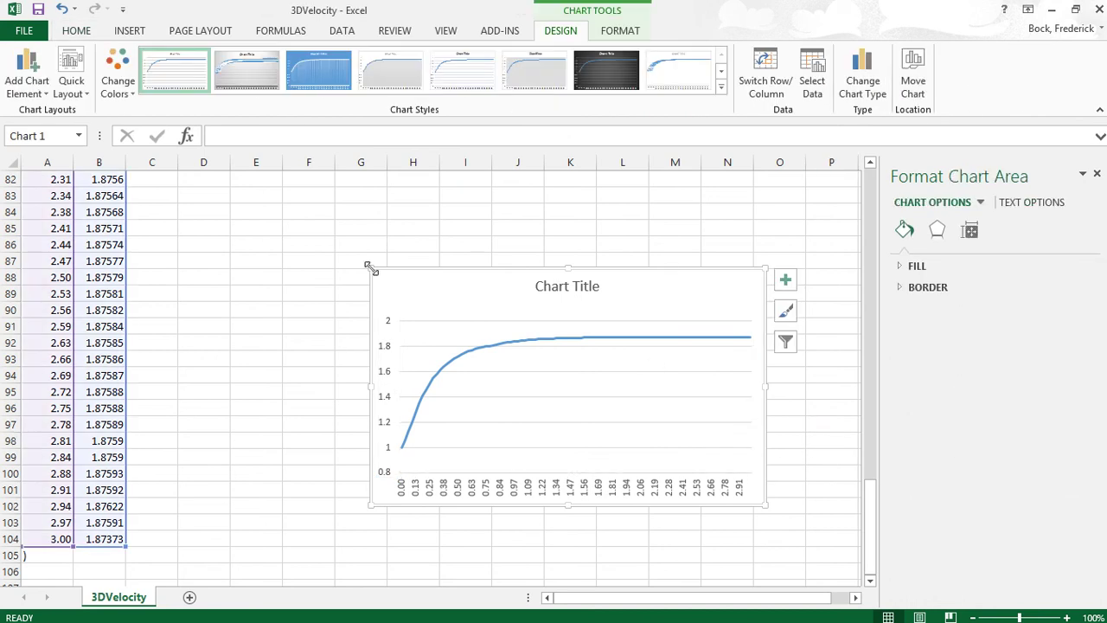
drag(370, 269, 269, 195)
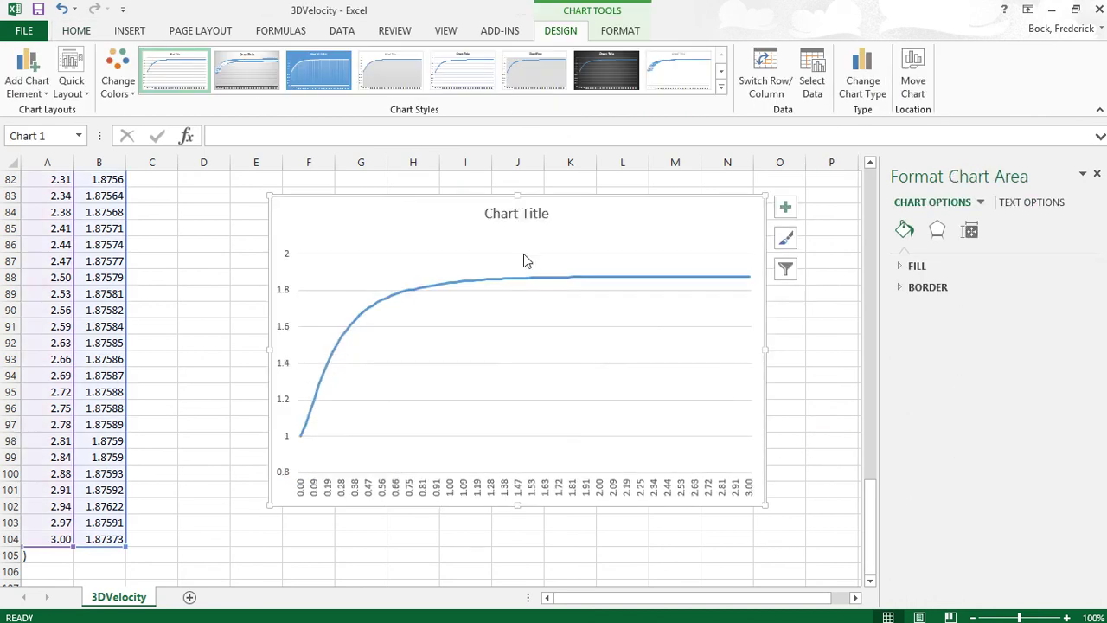
click(845, 310)
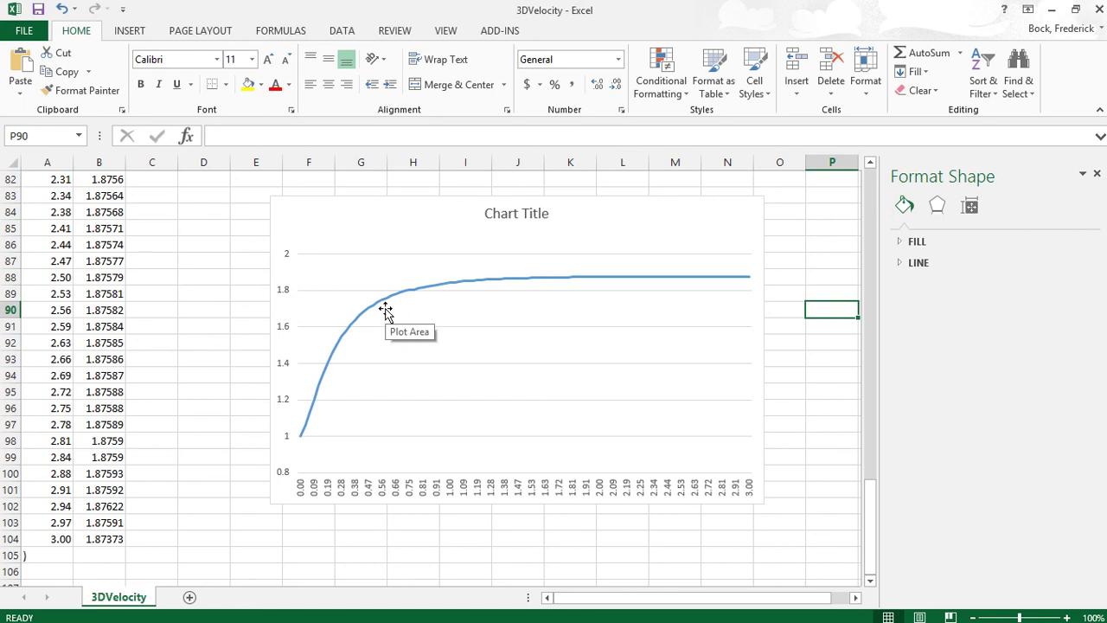
click(106, 538)
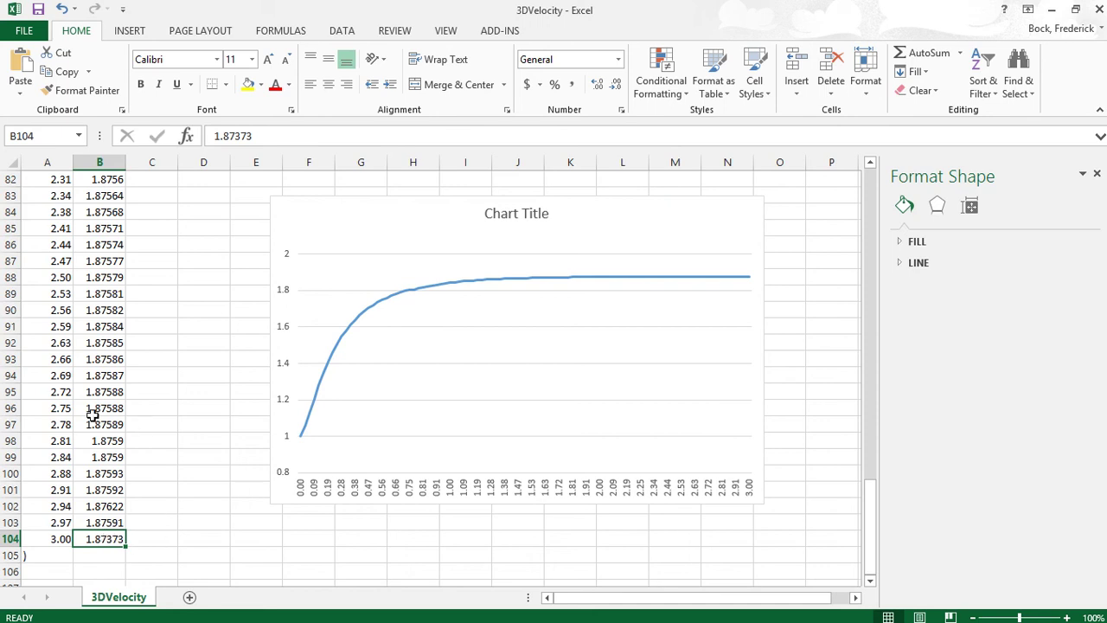
click(57, 538)
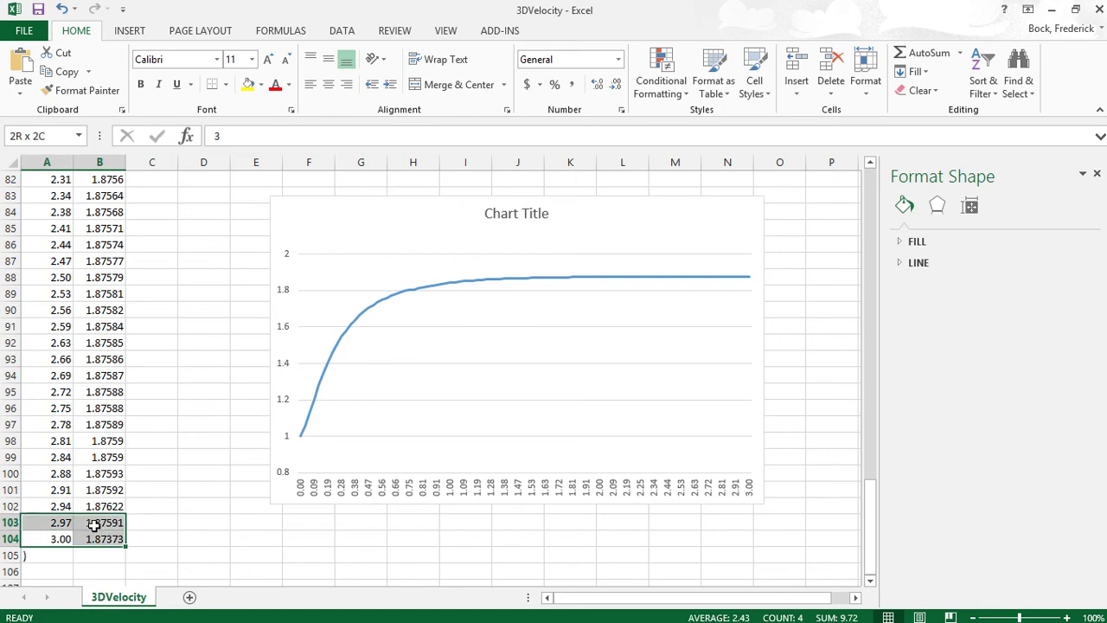
drag(91, 526, 95, 537)
click(100, 538)
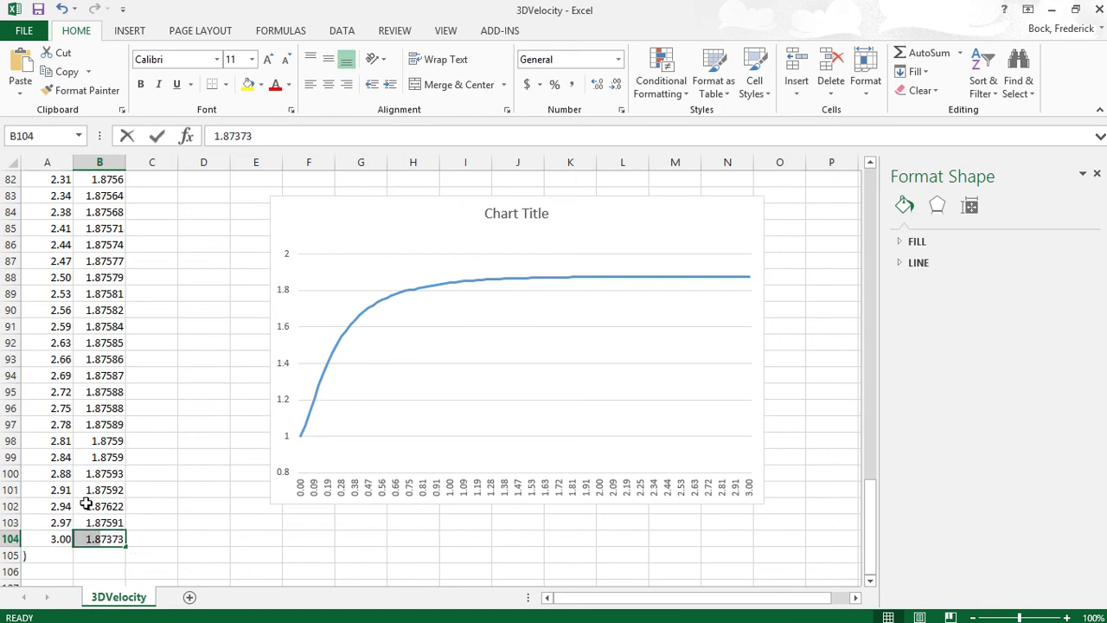
click(184, 537)
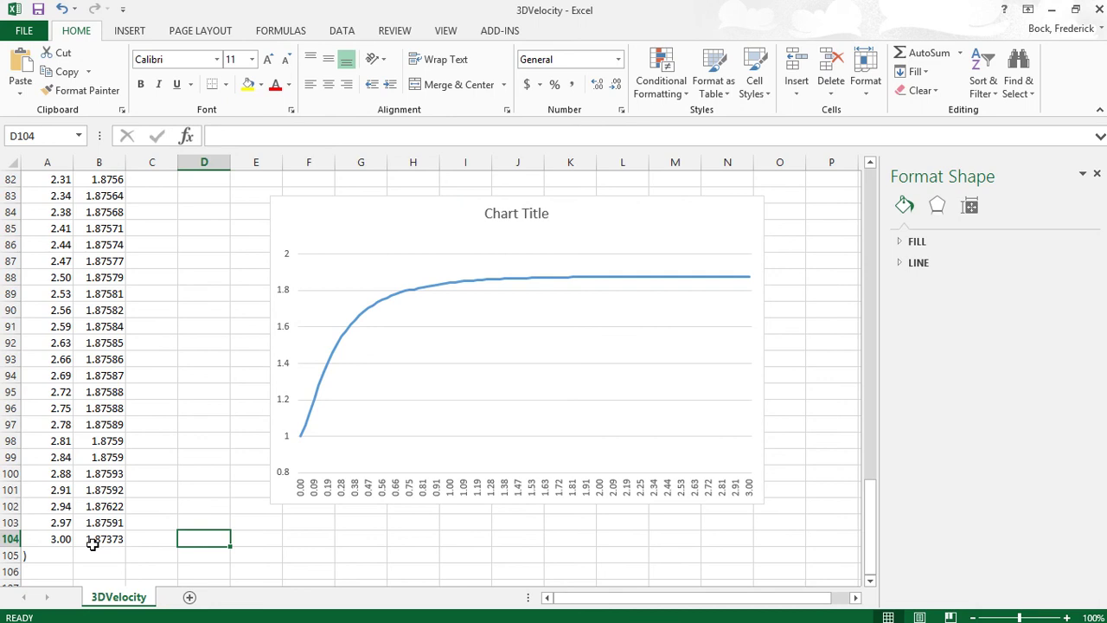
drag(92, 543, 60, 481)
click(221, 426)
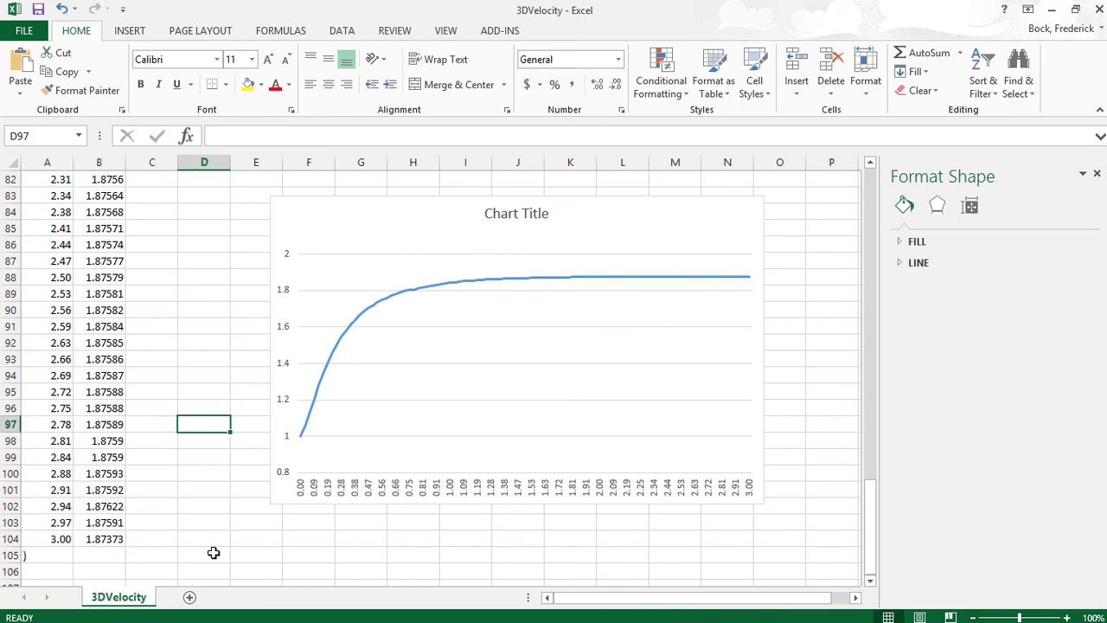